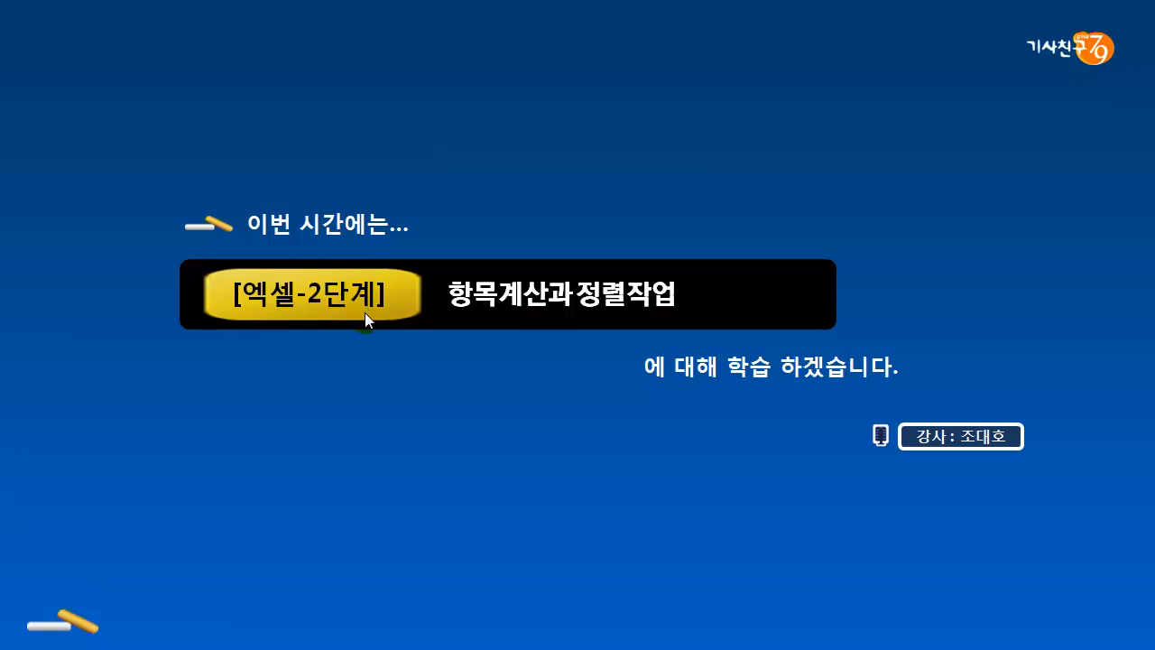
mouse_move(305, 314)
mouse_down()
mouse_move(344, 342)
mouse_move(349, 263)
mouse_move(322, 327)
mouse_move(338, 330)
mouse_up()
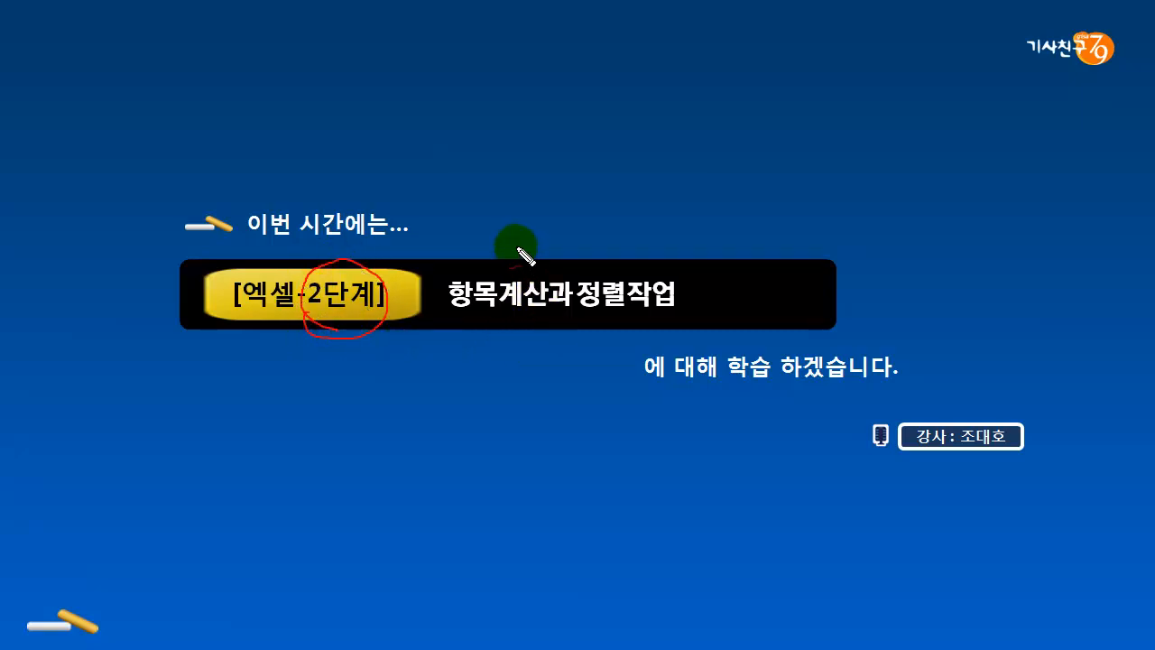
drag(512, 256, 538, 249)
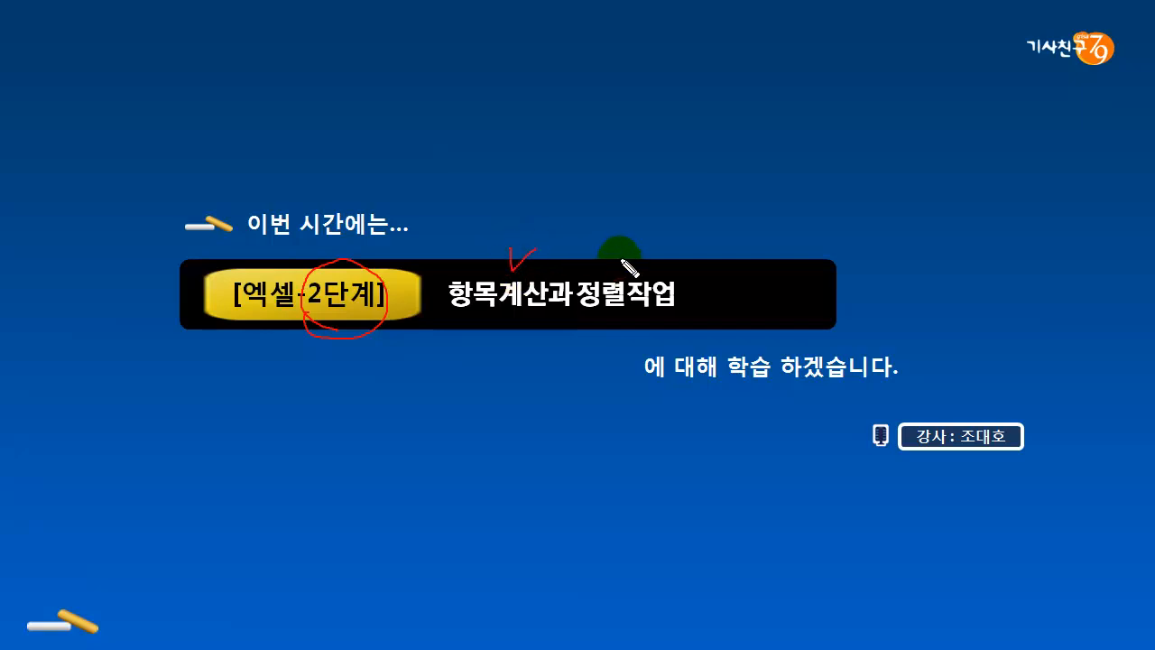
mouse_move(615, 257)
mouse_down()
mouse_move(619, 268)
mouse_move(638, 249)
mouse_up()
key(Escape)
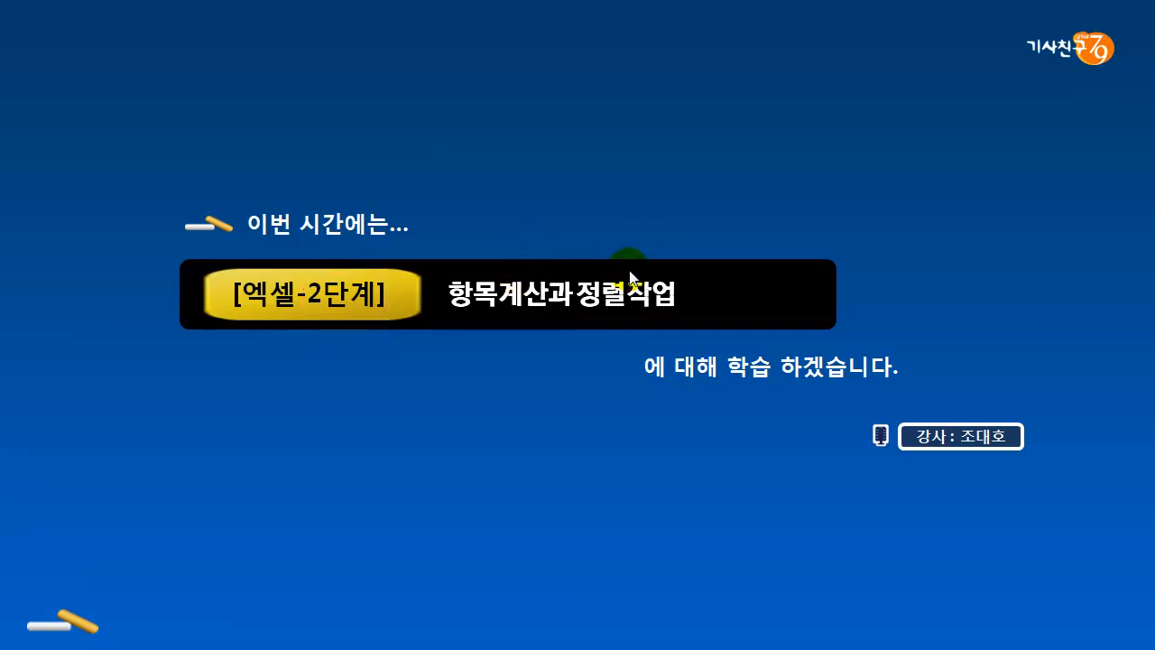
key(Right)
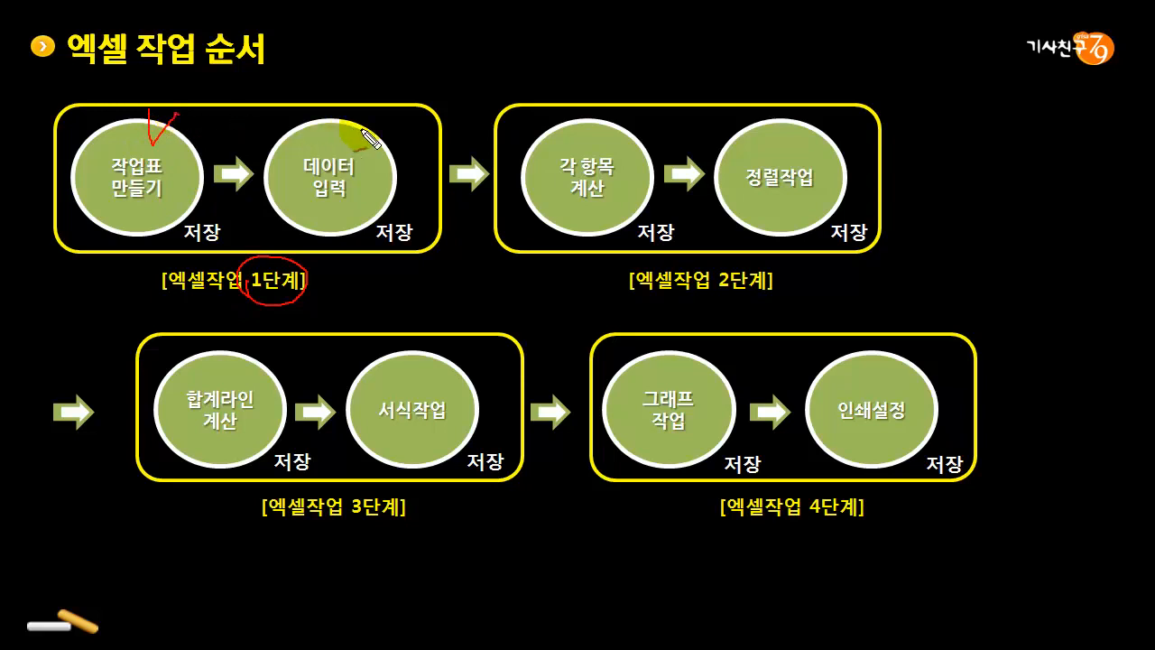
drag(344, 107, 375, 108)
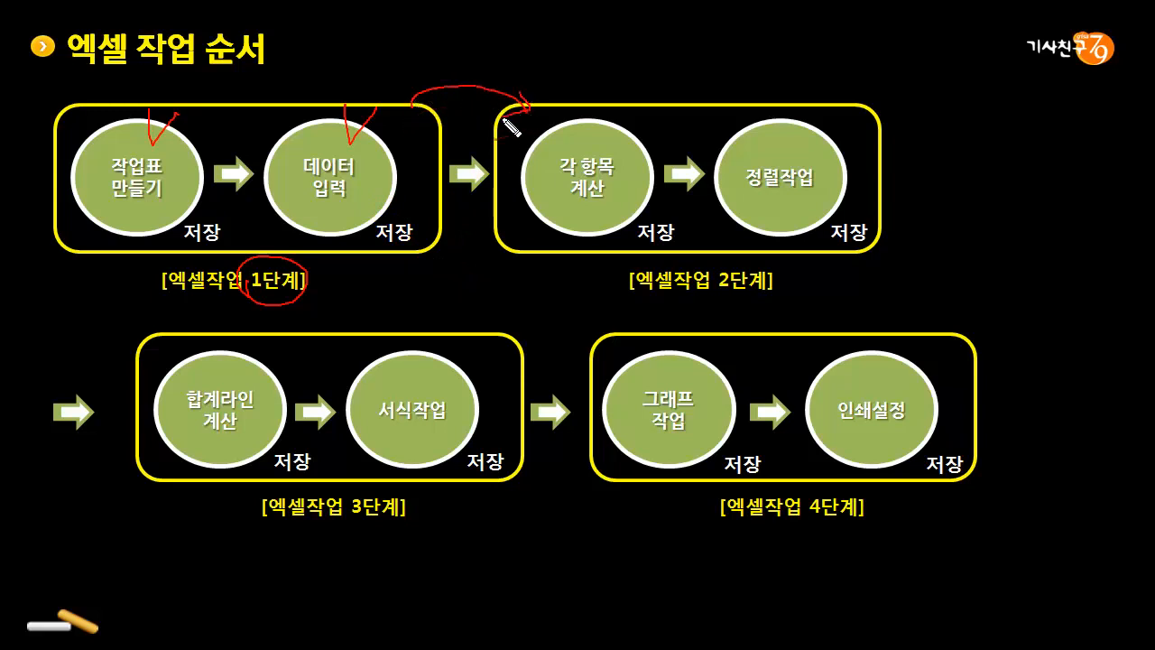
drag(736, 326, 745, 322)
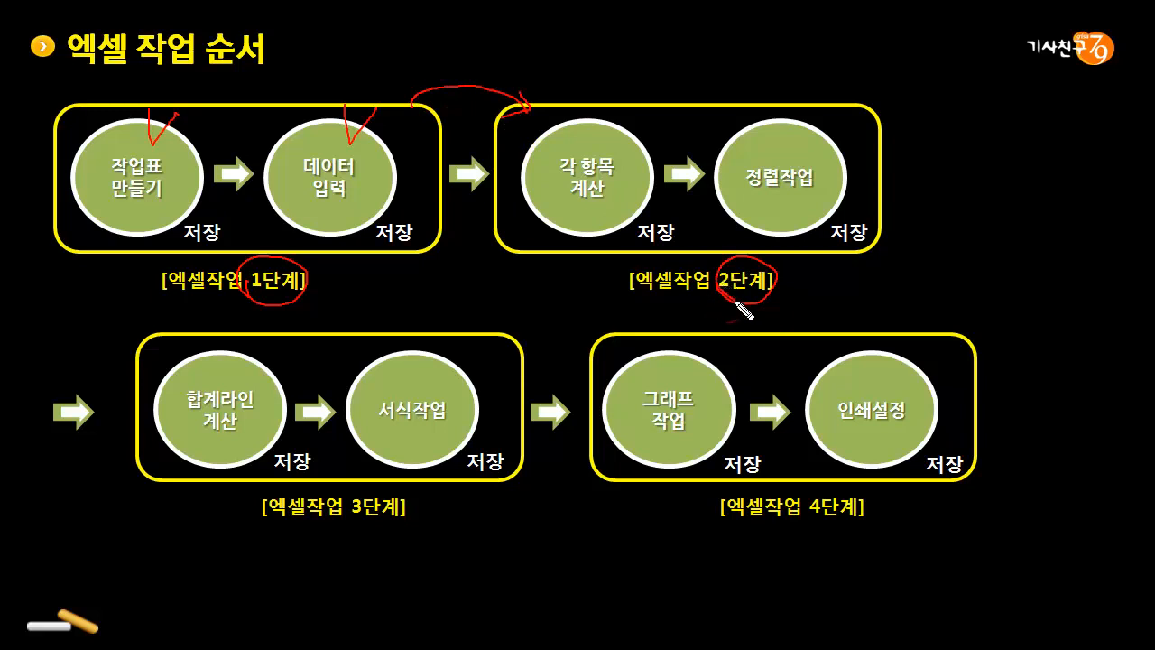
drag(602, 105, 636, 106)
mouse_move(599, 201)
mouse_down()
mouse_move(553, 173)
mouse_move(627, 180)
mouse_move(598, 220)
mouse_up()
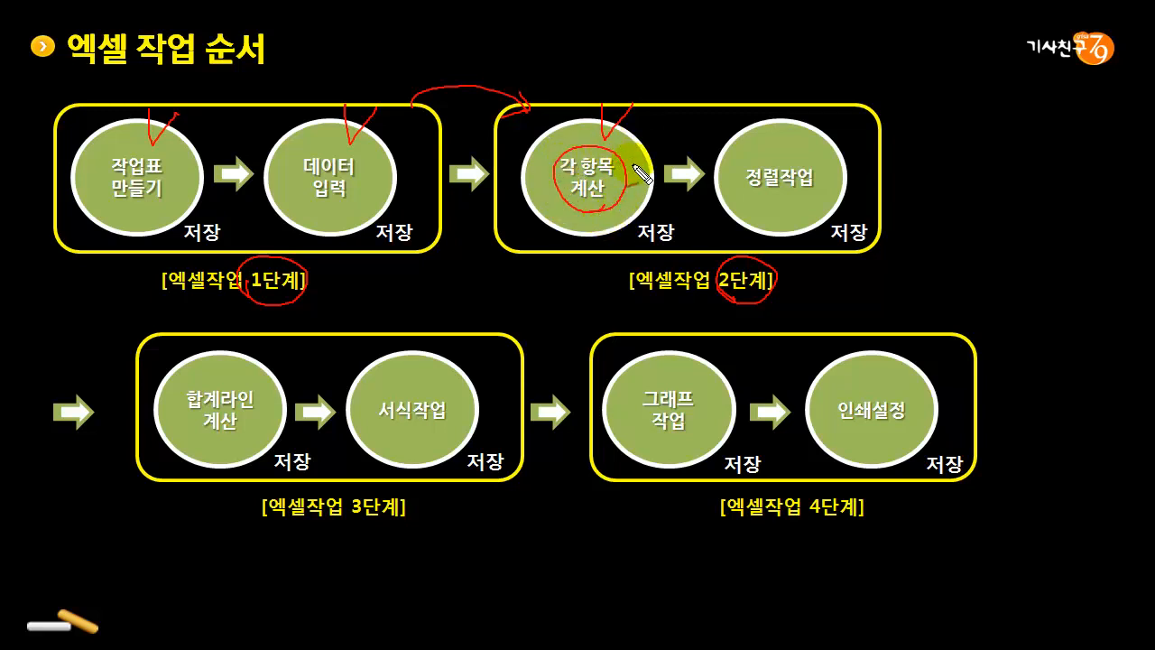
mouse_move(734, 204)
mouse_down()
mouse_move(766, 180)
mouse_move(773, 201)
mouse_move(795, 166)
mouse_move(761, 200)
mouse_move(747, 176)
mouse_move(784, 185)
mouse_move(747, 199)
mouse_up()
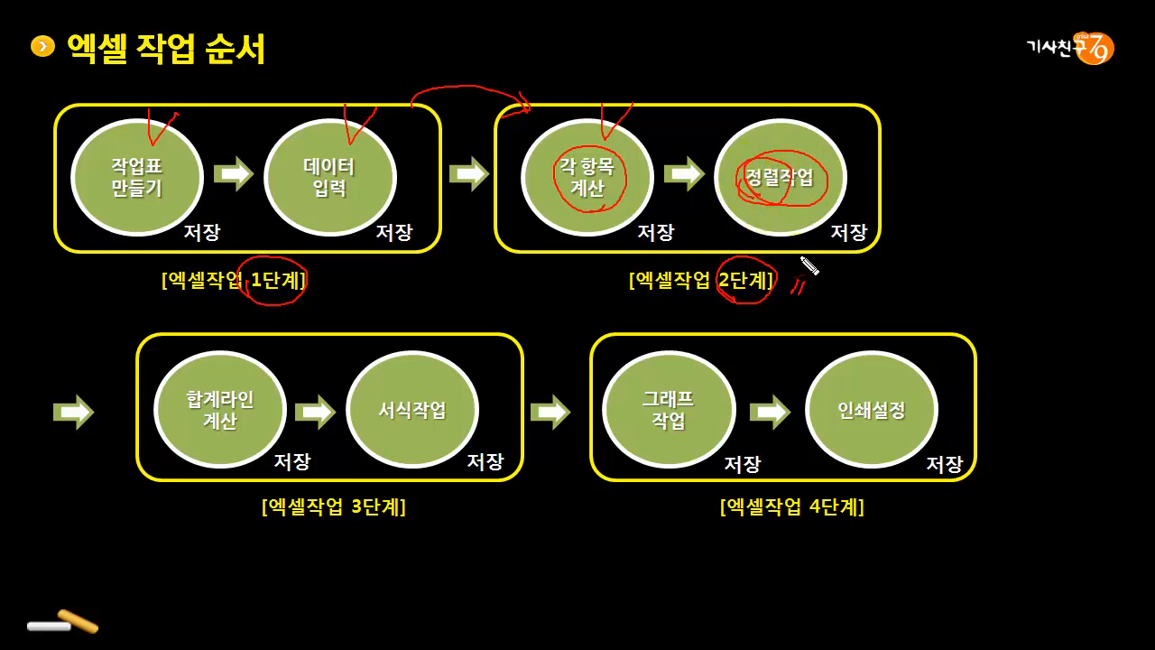
key(Escape)
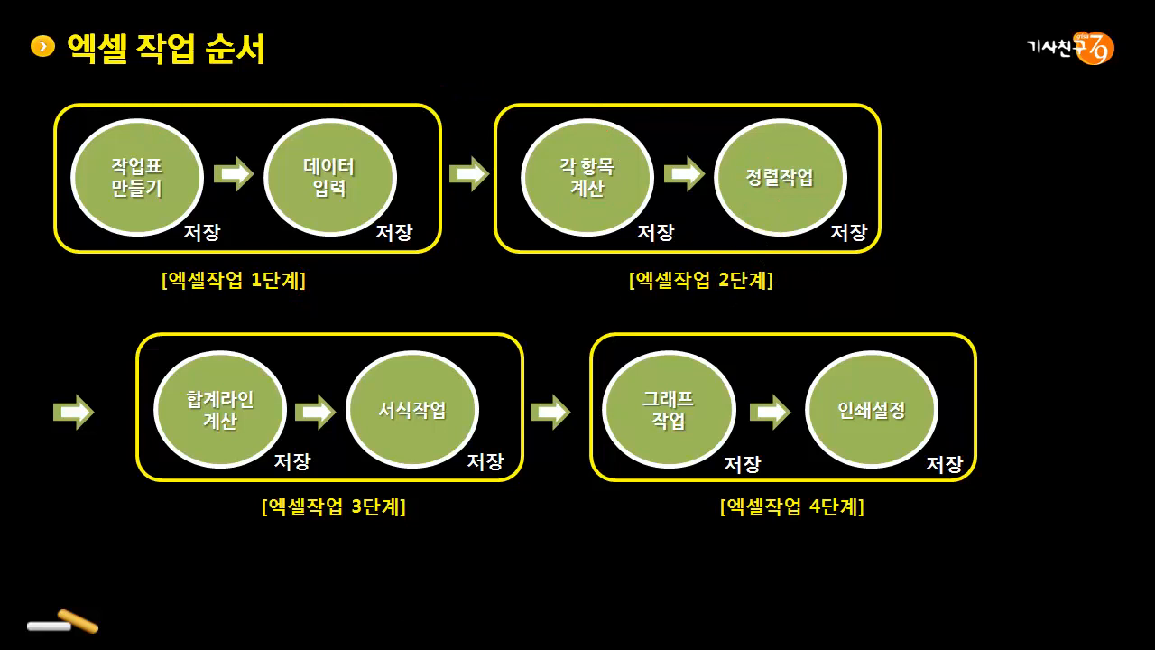
Switch to Excel and open the saved part-time pay workbook from the 사무자동화 실기 folder on drive C.
key(alt+Tab)
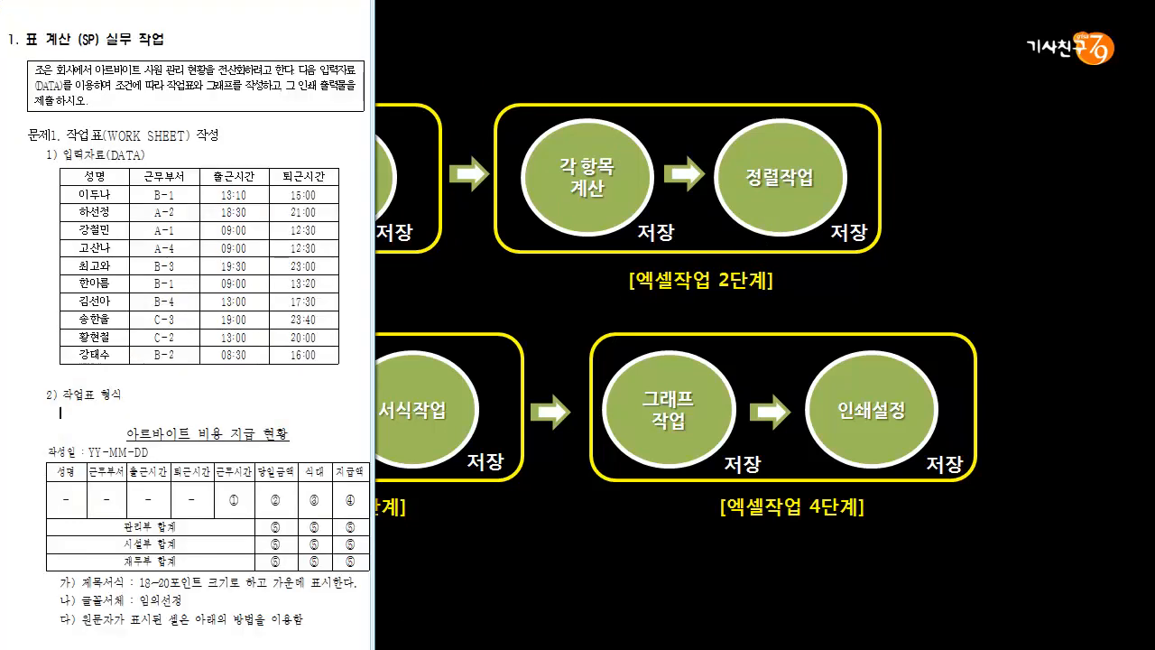
key(alt+Tab)
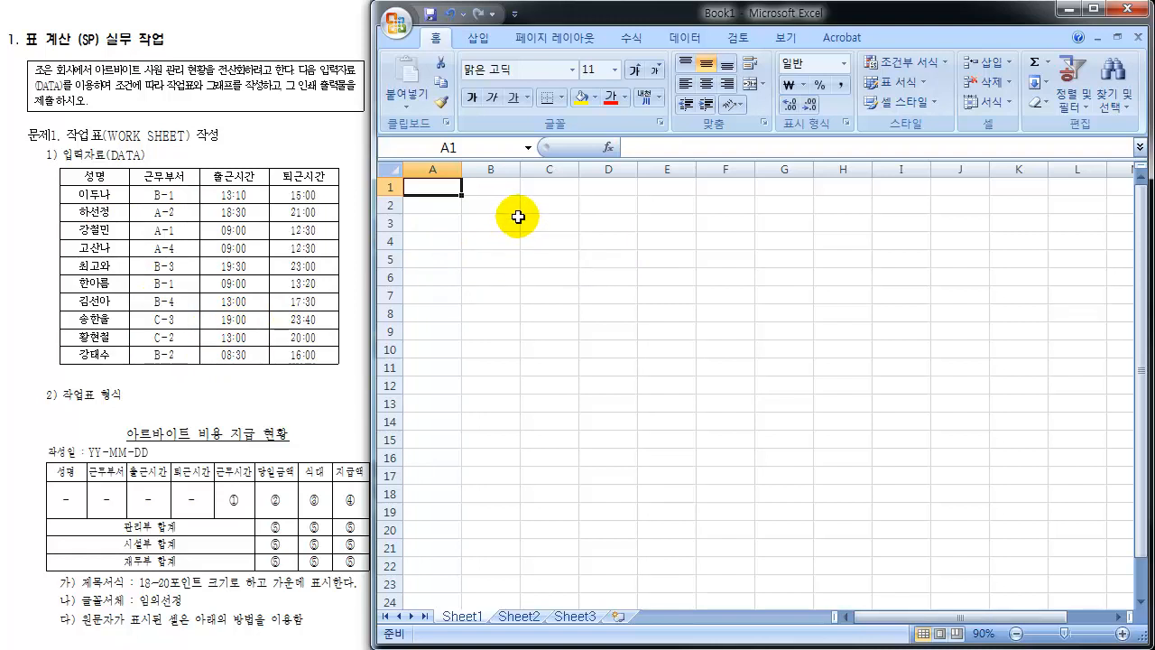
click(395, 25)
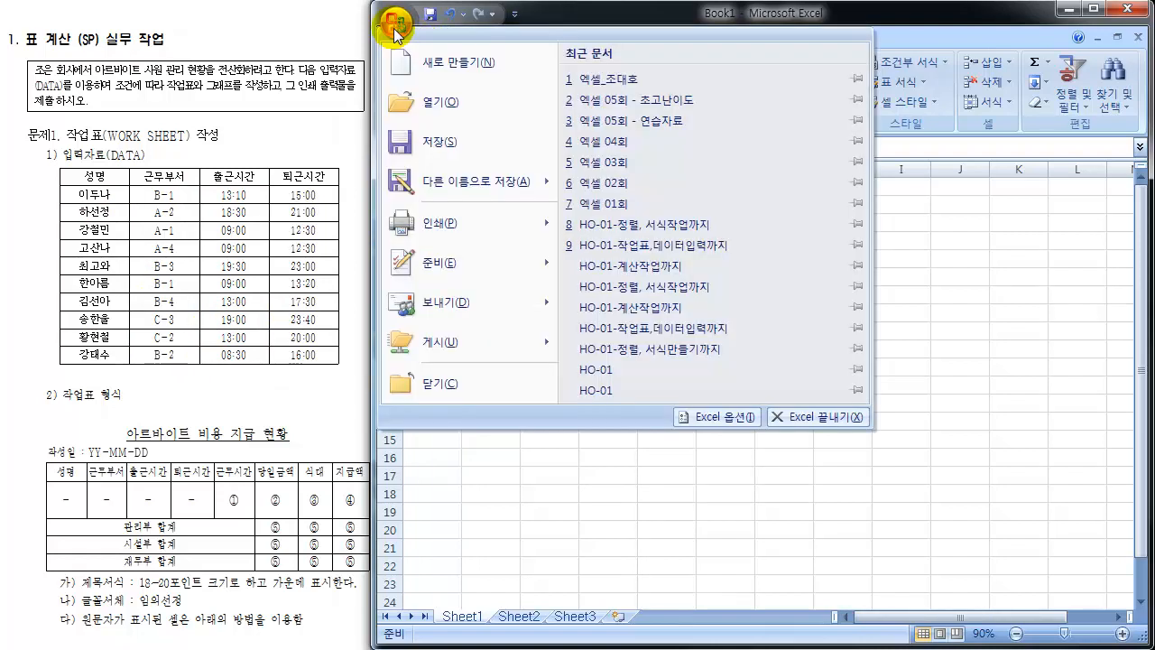
click(437, 105)
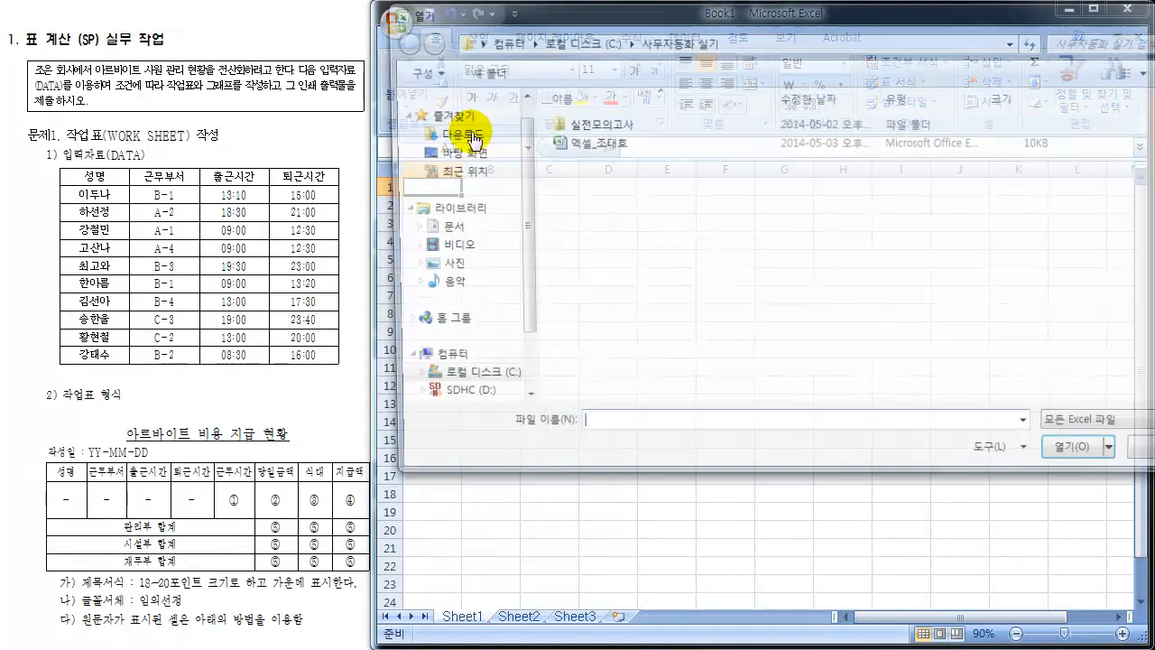
click(596, 150)
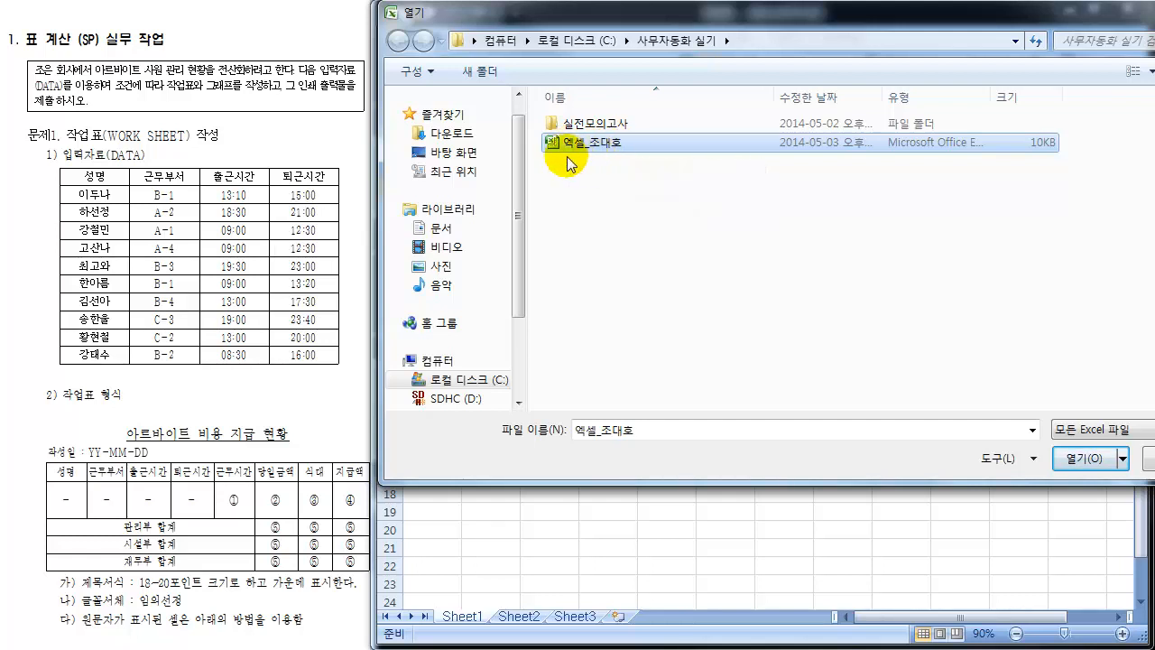
click(436, 362)
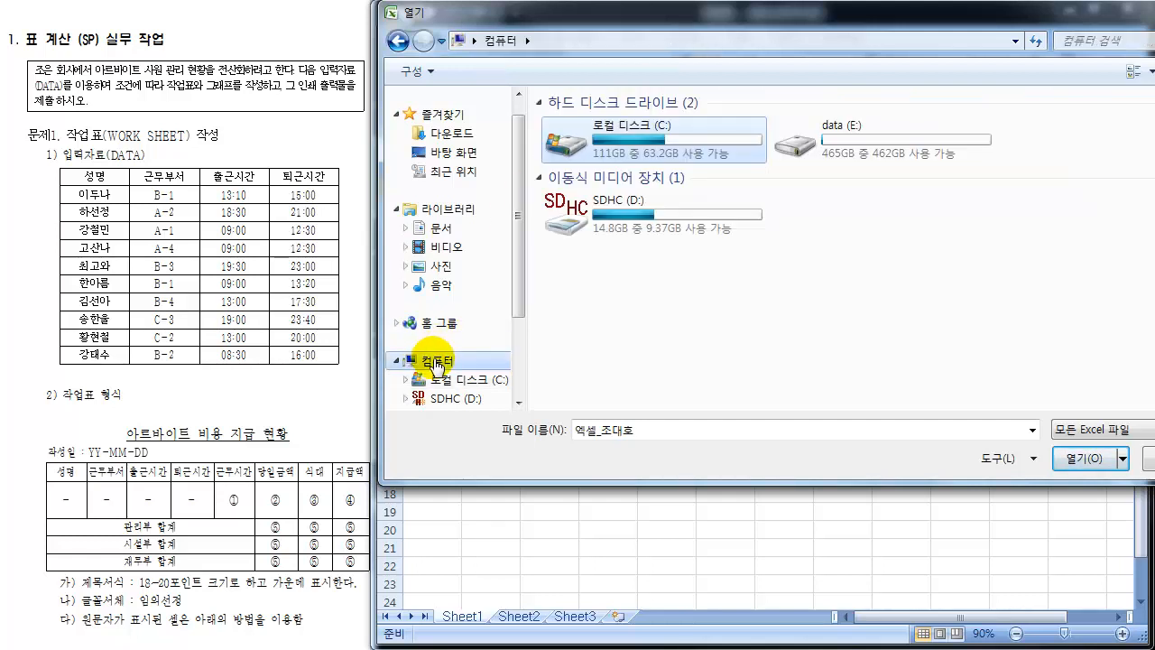
click(467, 383)
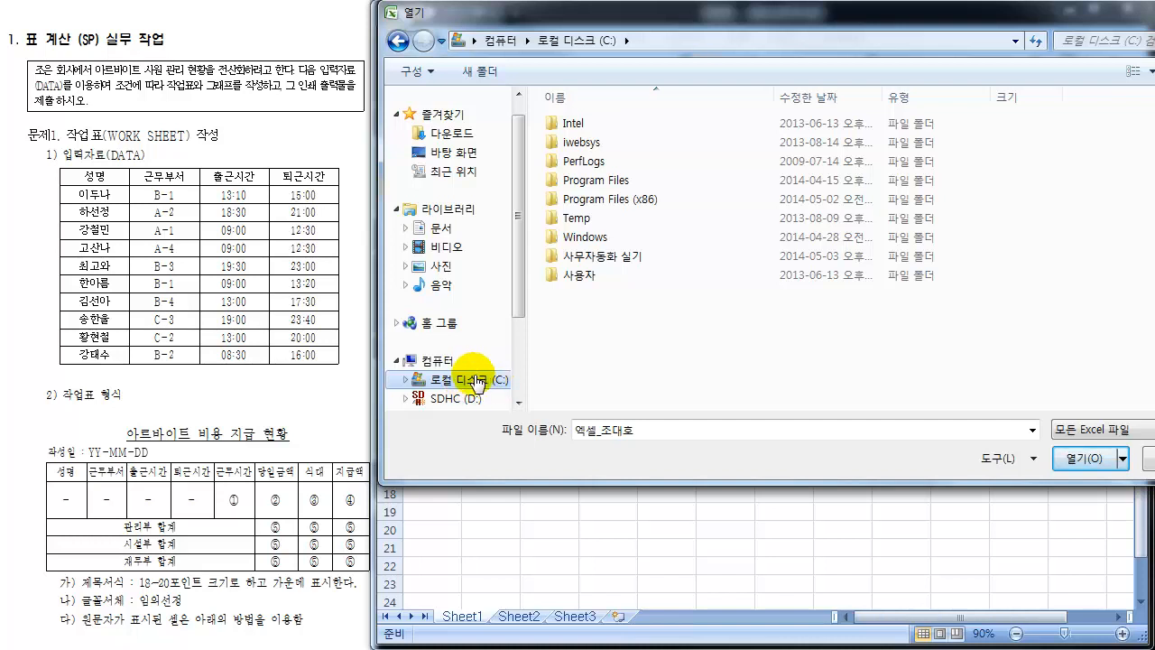
click(609, 261)
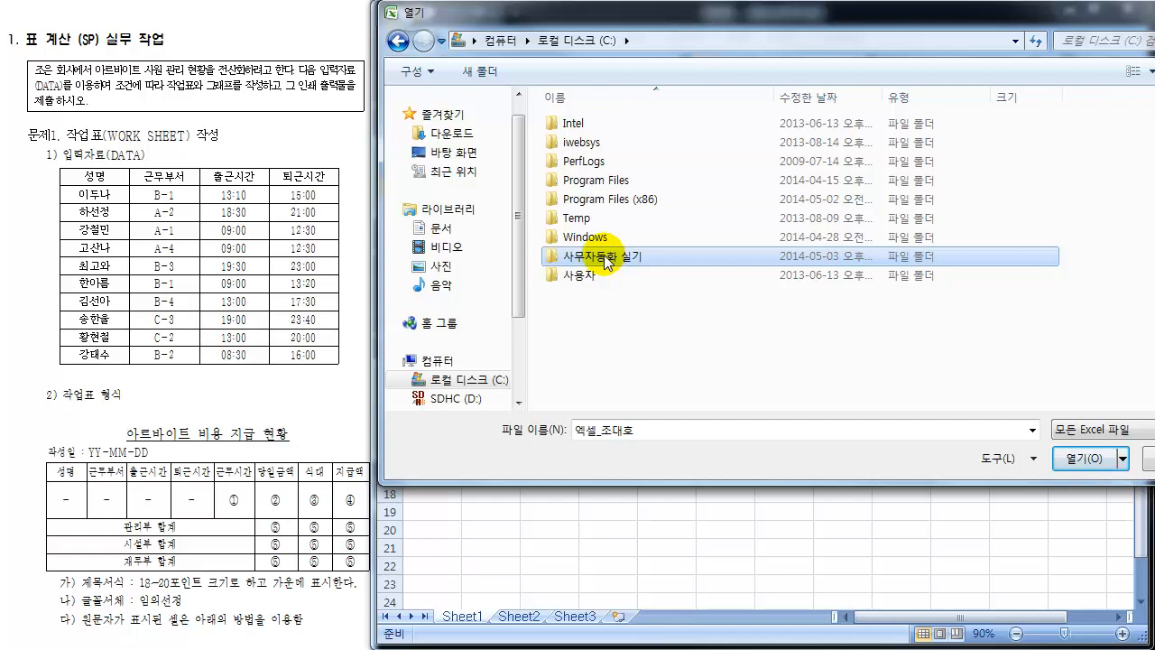
double_click(604, 259)
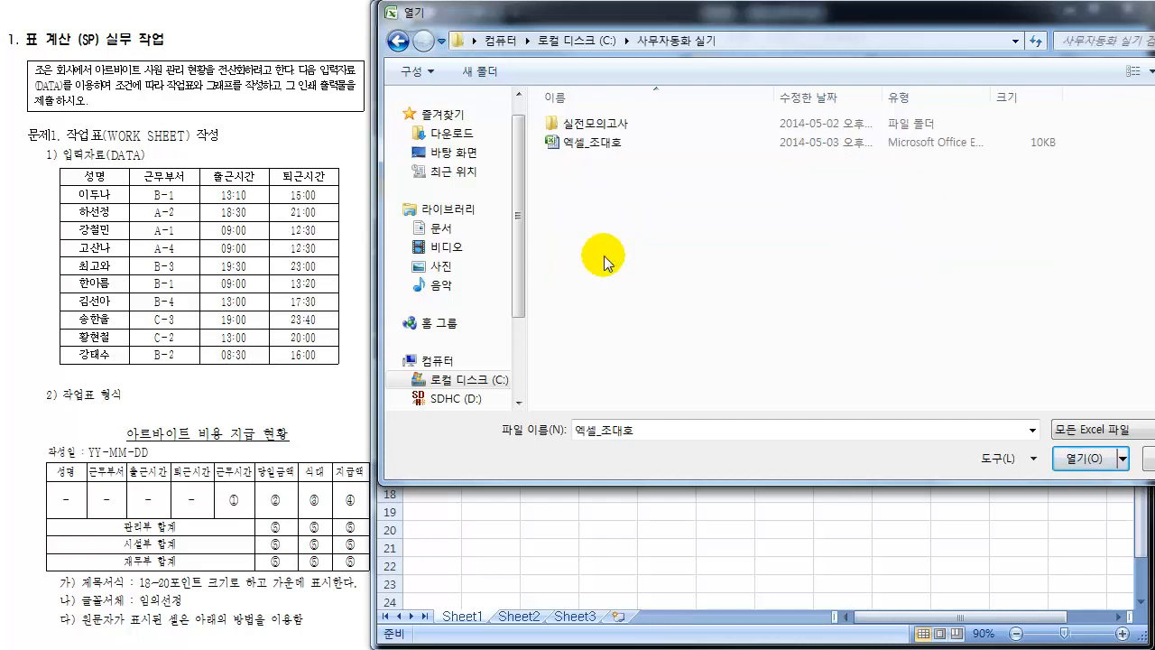
click(604, 145)
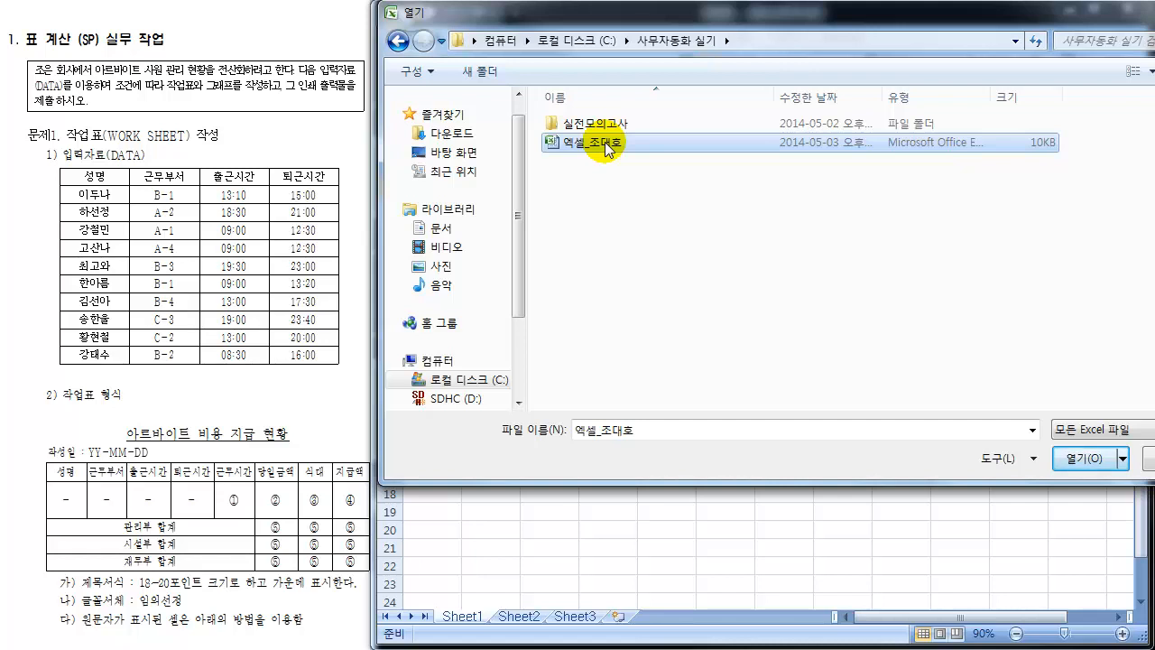
click(1070, 455)
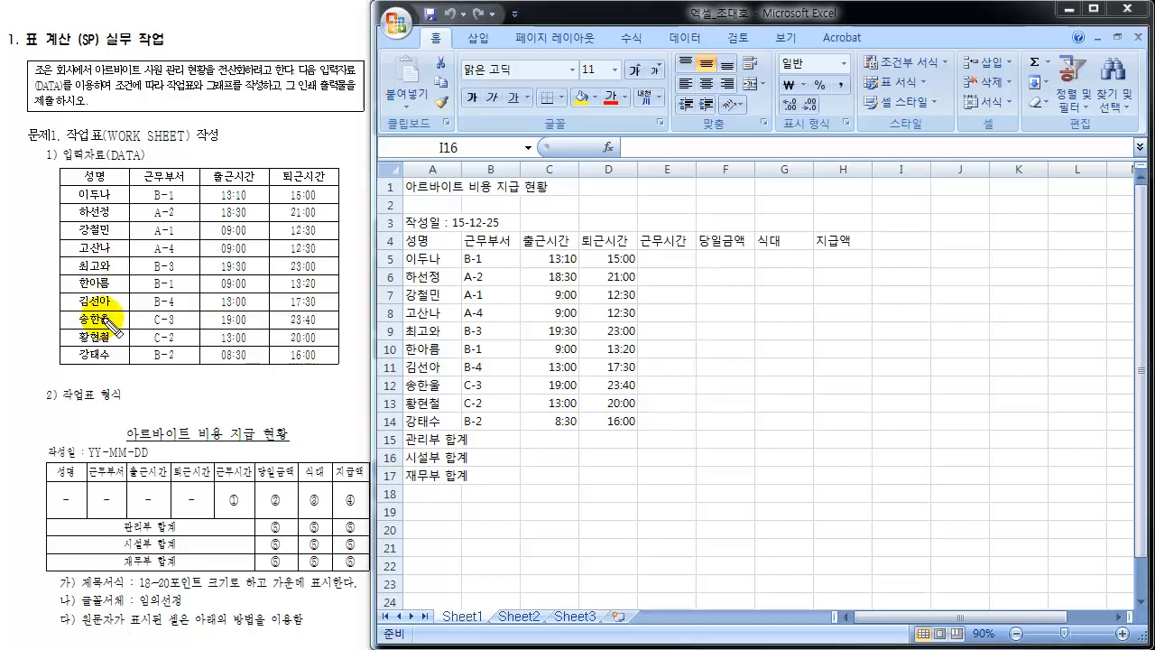
mouse_move(266, 479)
mouse_down()
mouse_move(228, 484)
mouse_move(217, 513)
mouse_move(370, 521)
mouse_move(342, 472)
mouse_move(239, 477)
mouse_move(233, 505)
mouse_up()
mouse_move(341, 495)
mouse_down()
mouse_move(470, 357)
mouse_move(613, 341)
mouse_move(675, 267)
mouse_move(652, 435)
mouse_move(670, 435)
mouse_up()
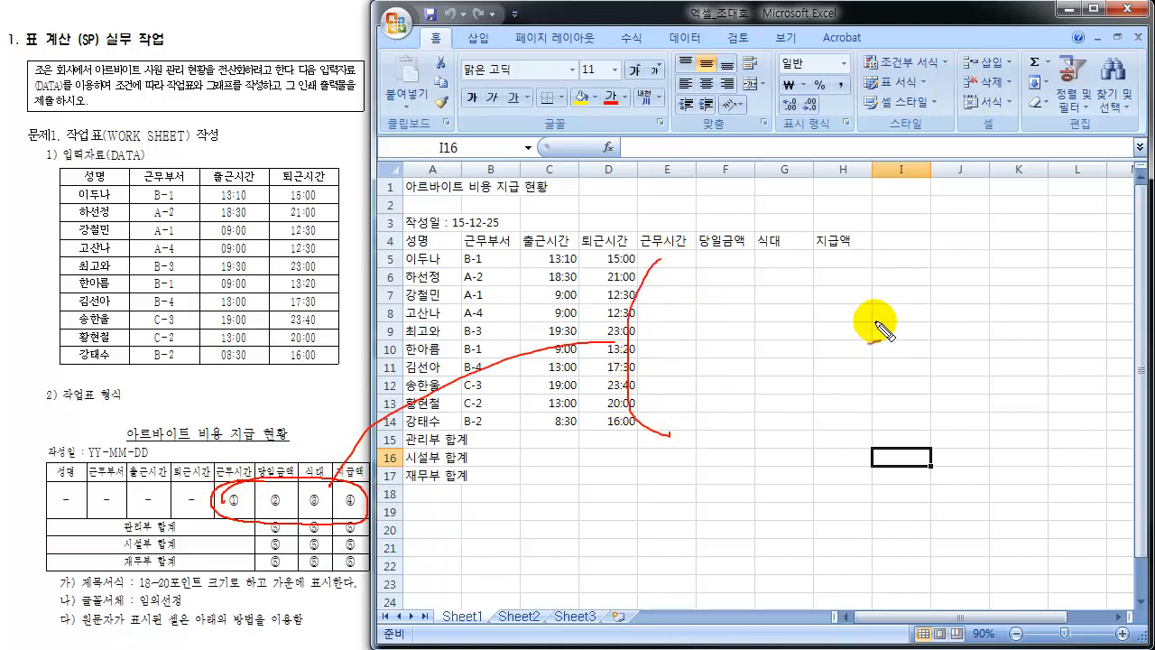
mouse_move(840, 260)
mouse_down()
mouse_move(851, 403)
mouse_move(837, 437)
mouse_up()
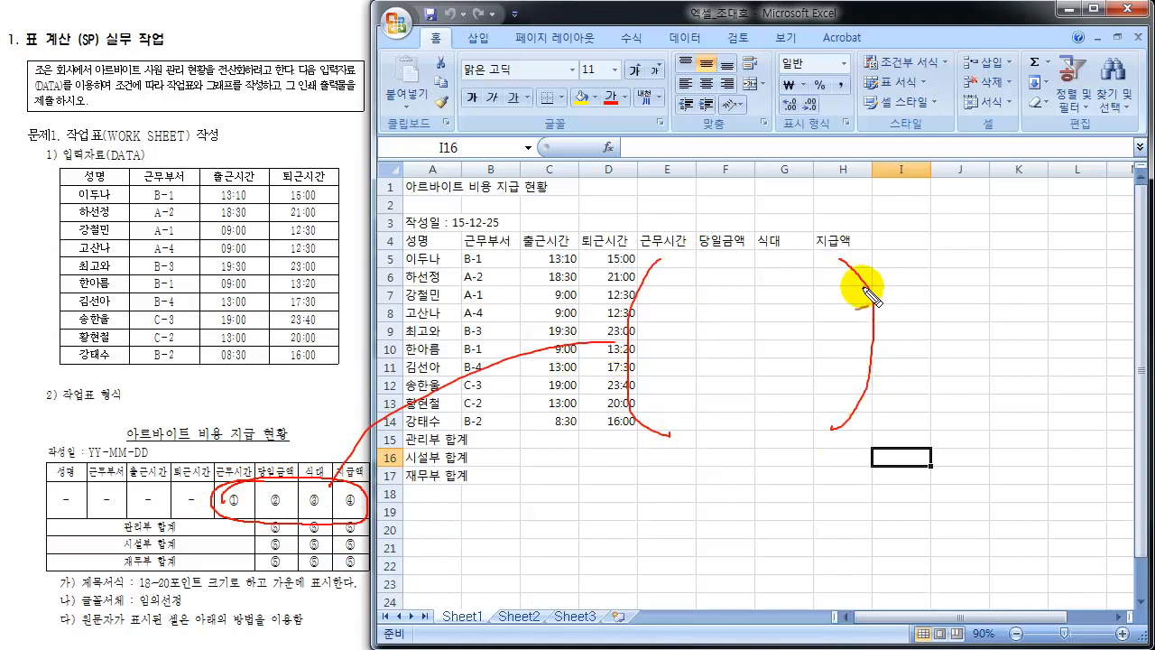
drag(859, 266, 844, 402)
drag(652, 269, 643, 417)
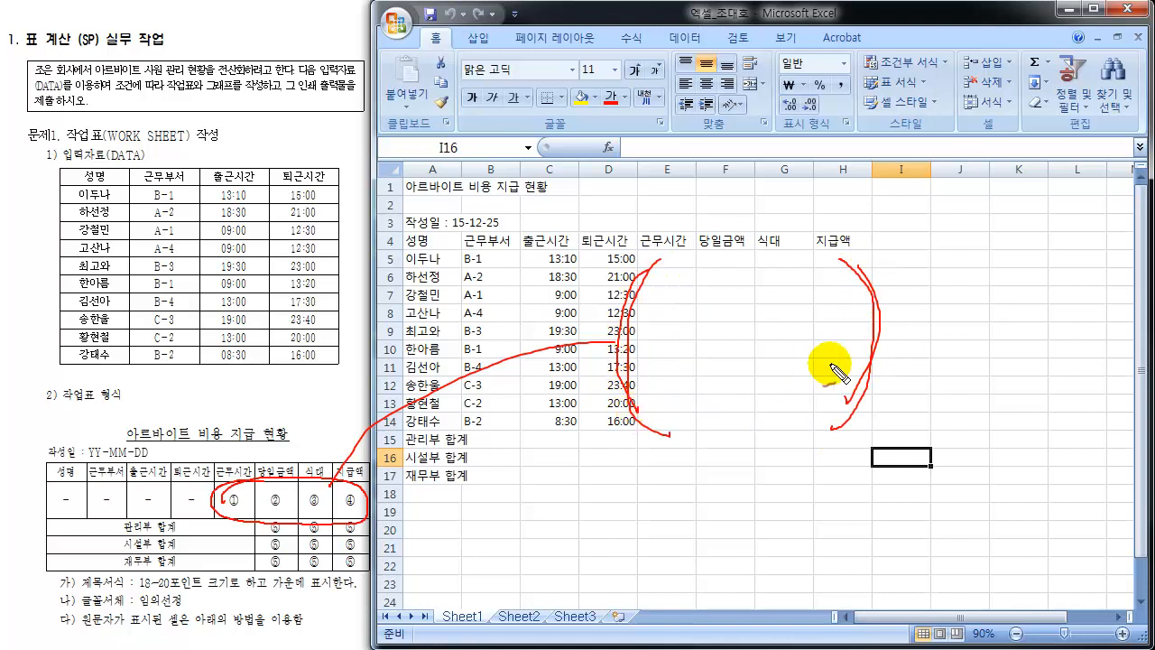
mouse_move(883, 324)
mouse_down()
mouse_move(955, 339)
mouse_move(950, 361)
mouse_up()
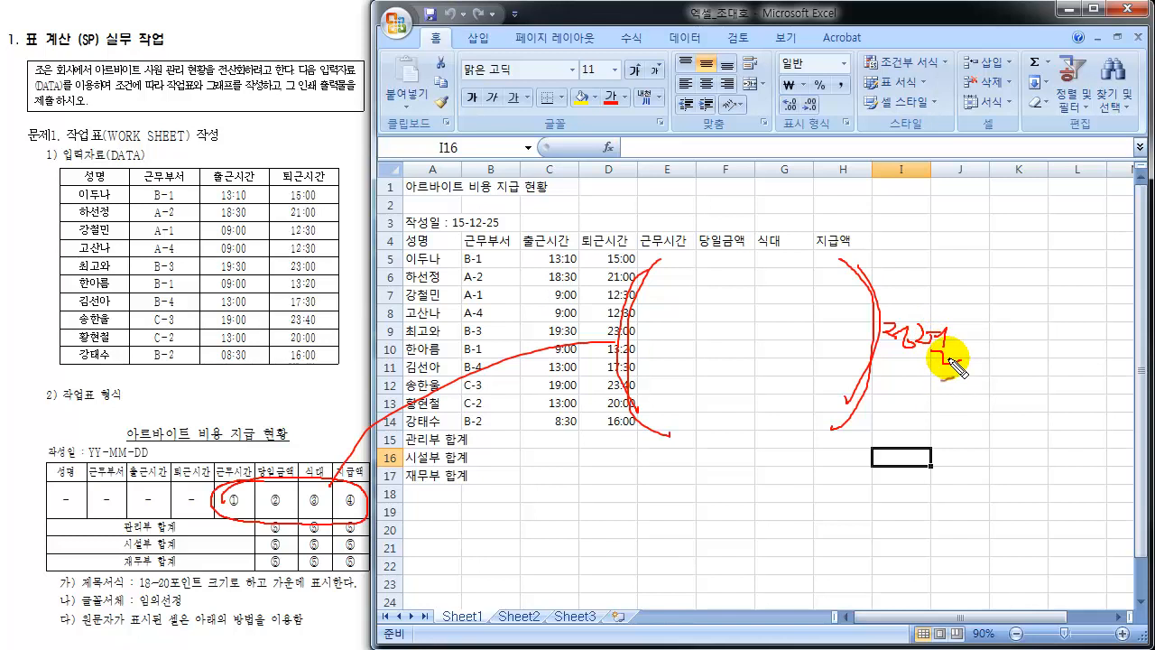
drag(952, 364, 962, 359)
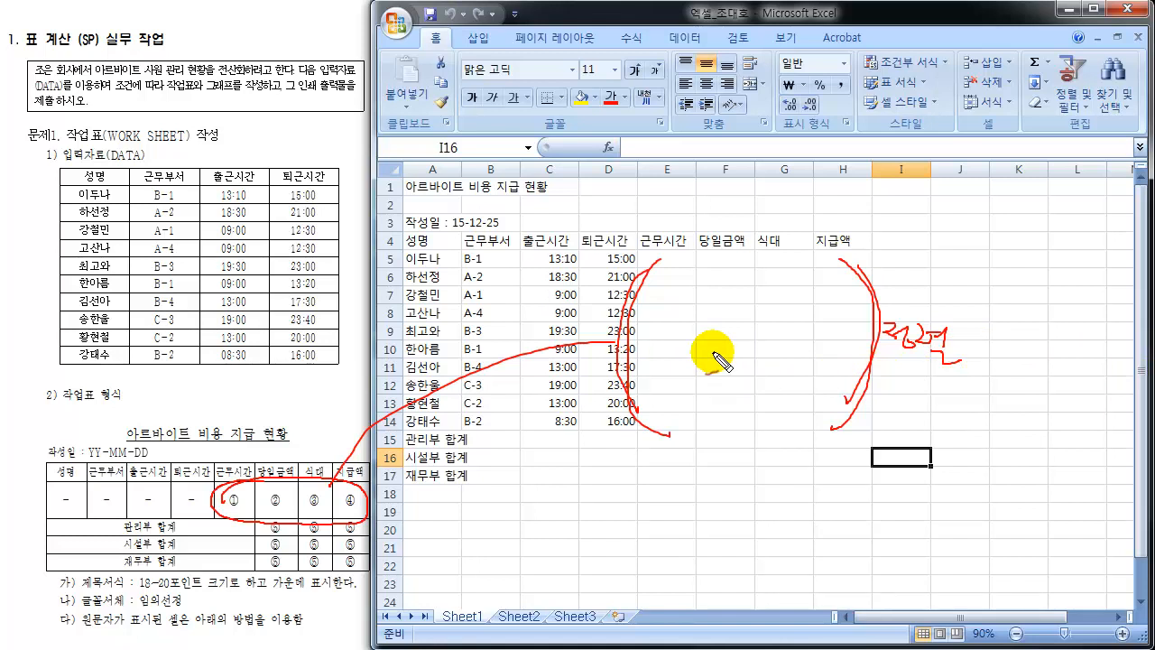
key(Escape)
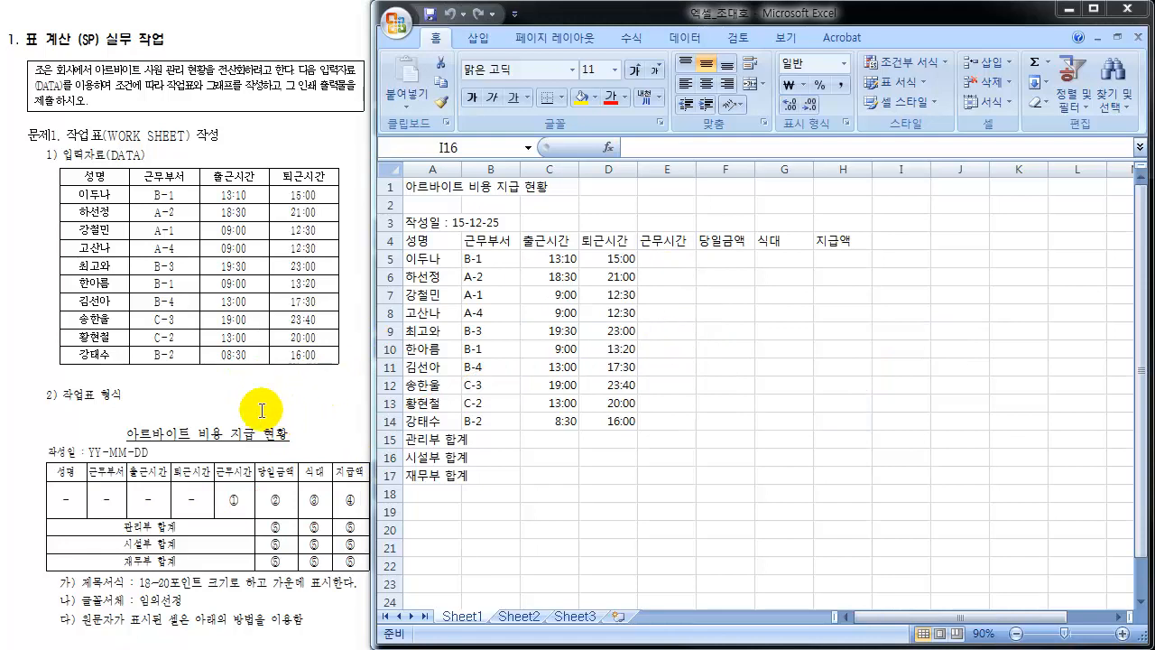
Consult the calculation rules ① to ⑤ and the sorting conditions in the exam document beside the worksheet.
scroll(134, 395, down, 4)
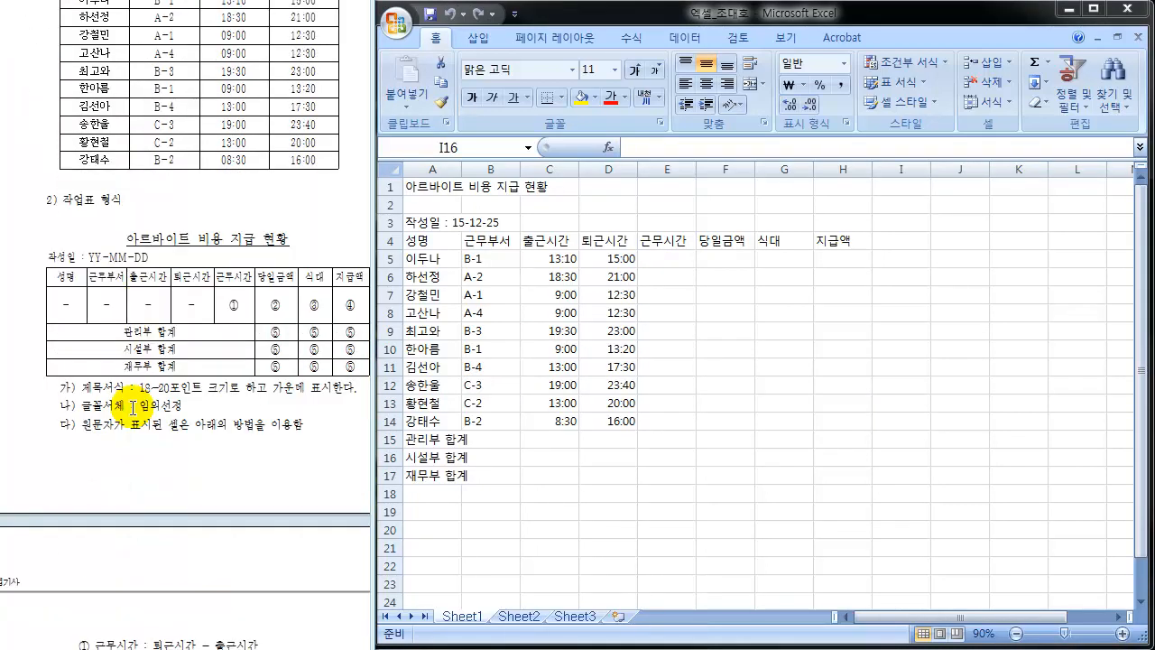
scroll(133, 408, down, 9)
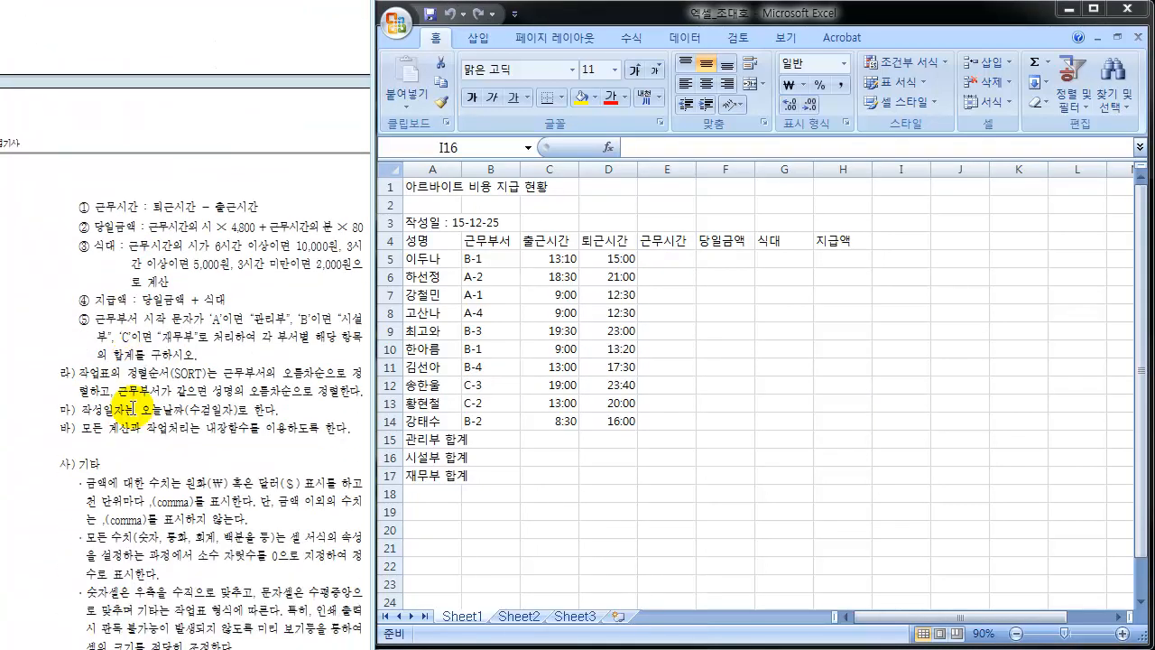
scroll(133, 408, down, 1)
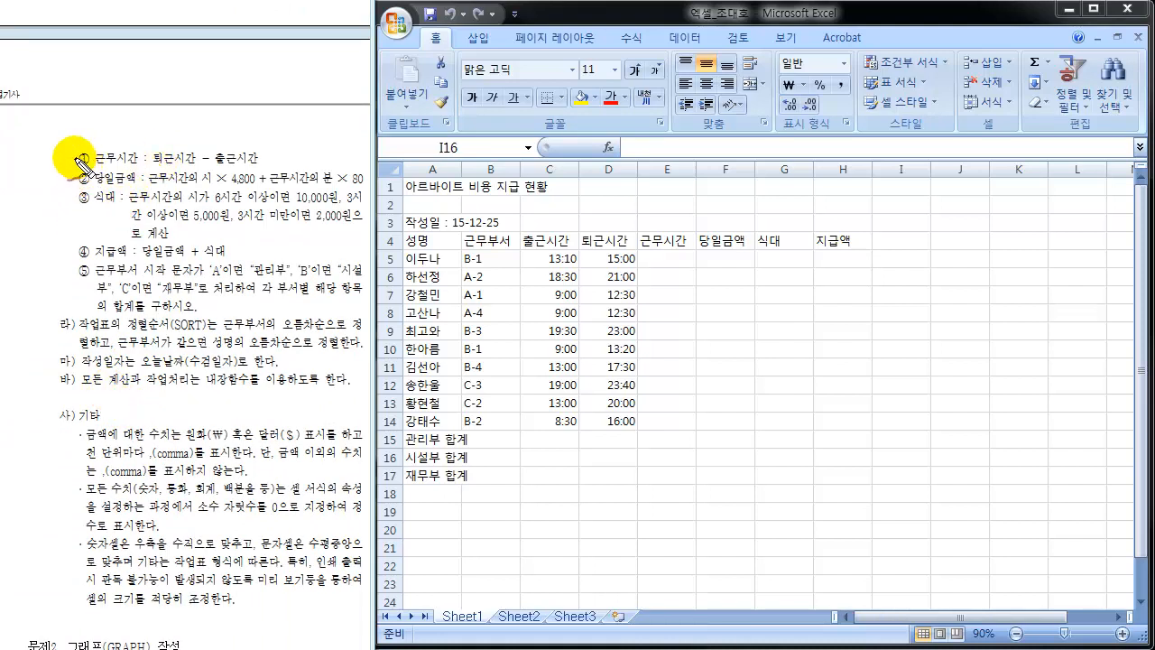
mouse_move(79, 155)
mouse_down()
mouse_move(63, 181)
mouse_move(89, 273)
mouse_up()
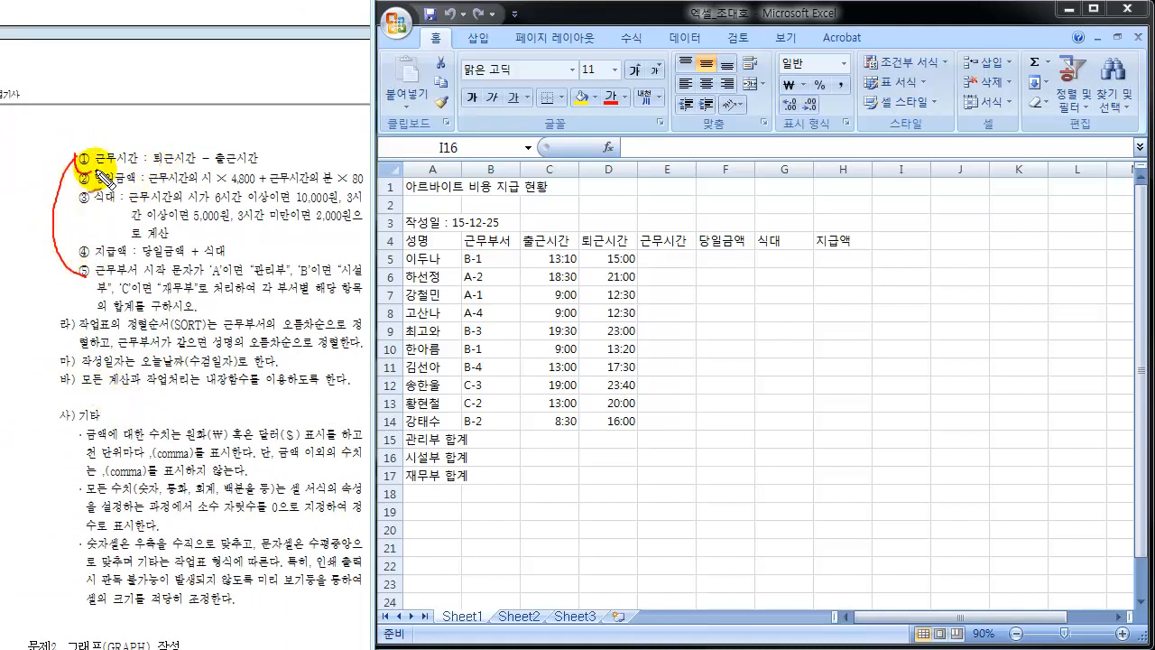
mouse_move(97, 168)
mouse_down()
mouse_move(83, 145)
mouse_move(90, 167)
mouse_move(142, 167)
mouse_up()
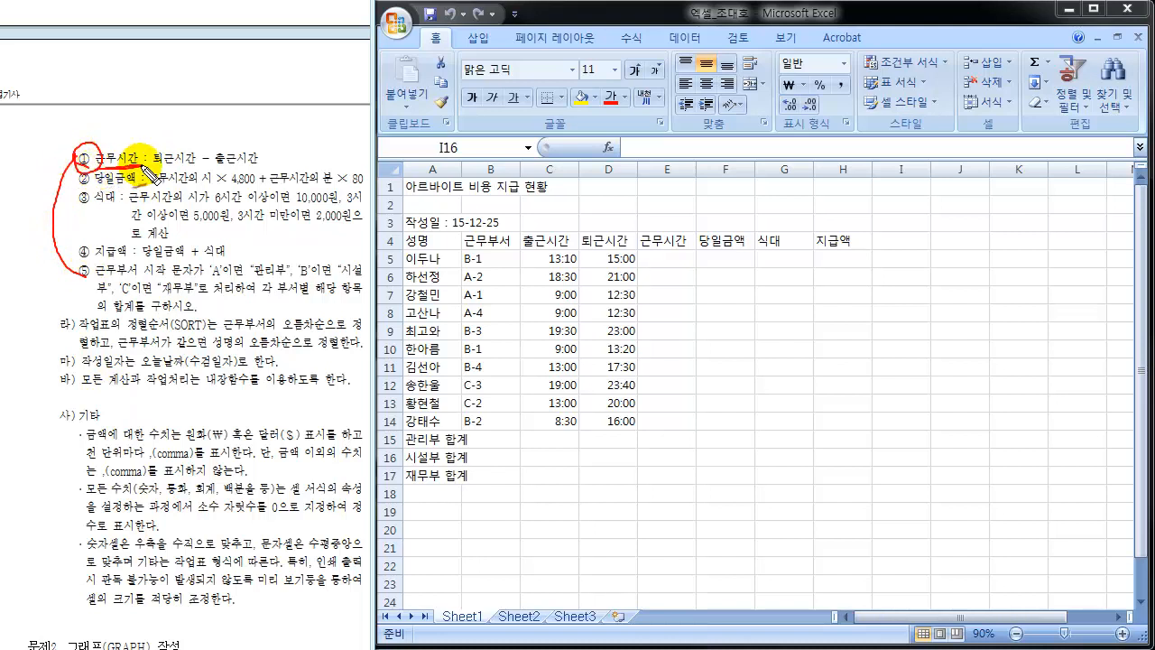
mouse_move(78, 185)
mouse_down()
mouse_move(90, 169)
mouse_move(81, 189)
mouse_move(138, 187)
mouse_move(76, 206)
mouse_move(94, 192)
mouse_move(122, 210)
mouse_move(156, 210)
mouse_up()
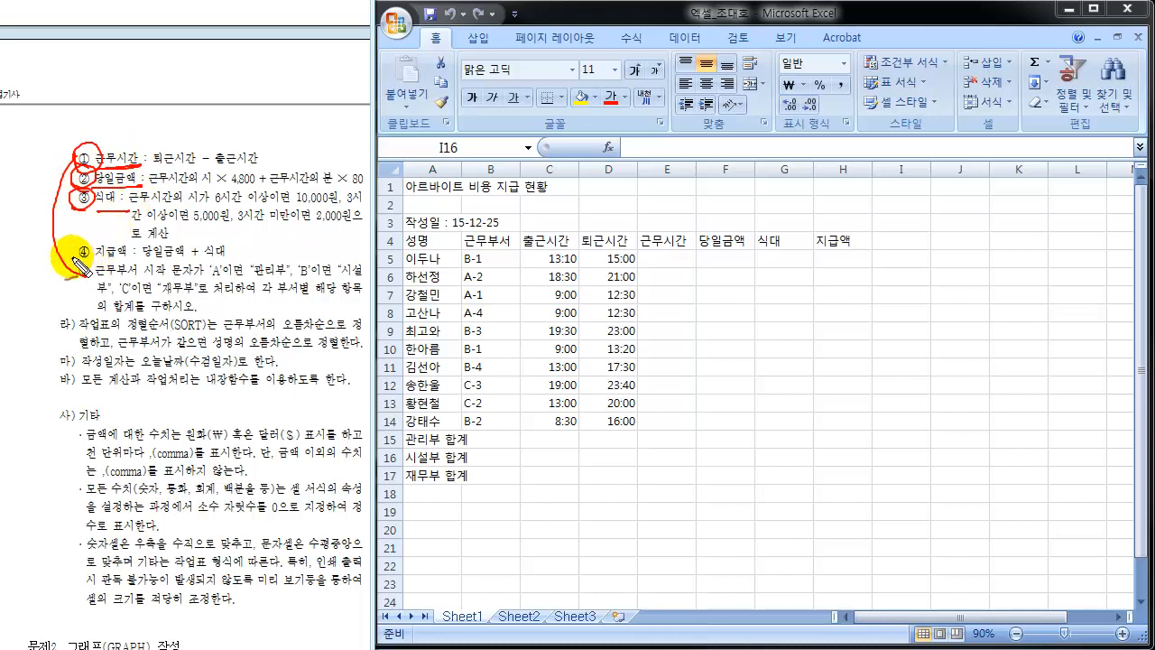
drag(81, 264, 203, 260)
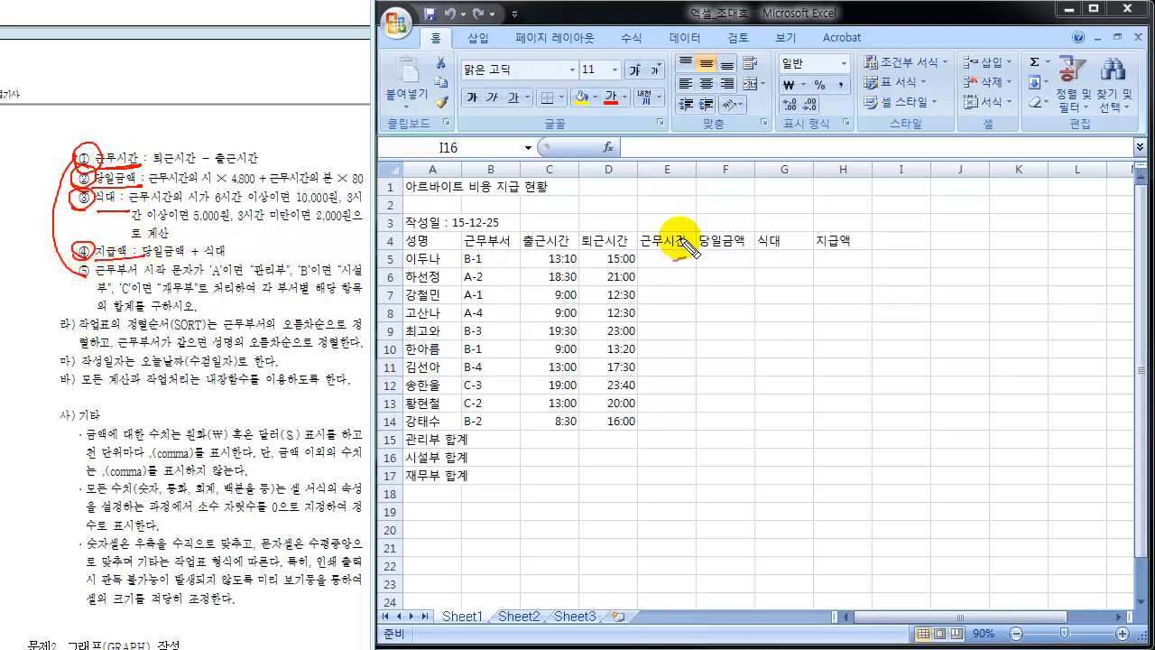
mouse_move(685, 244)
mouse_down()
mouse_move(804, 255)
mouse_move(849, 237)
mouse_move(839, 243)
mouse_up()
drag(672, 224, 835, 236)
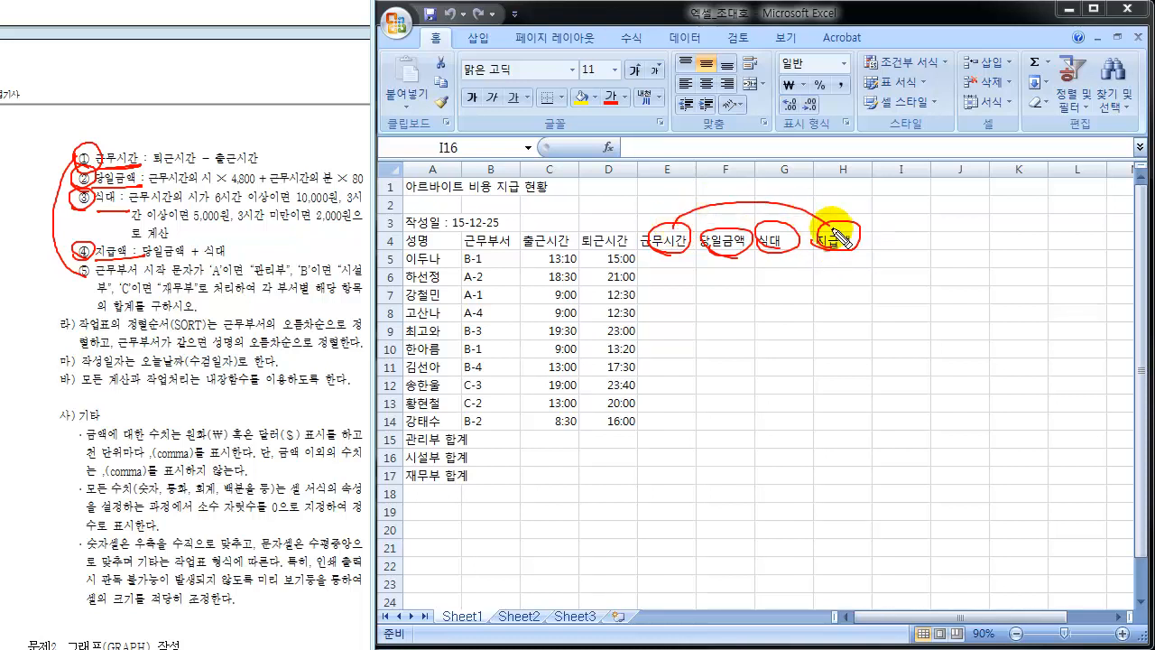
drag(668, 251, 665, 271)
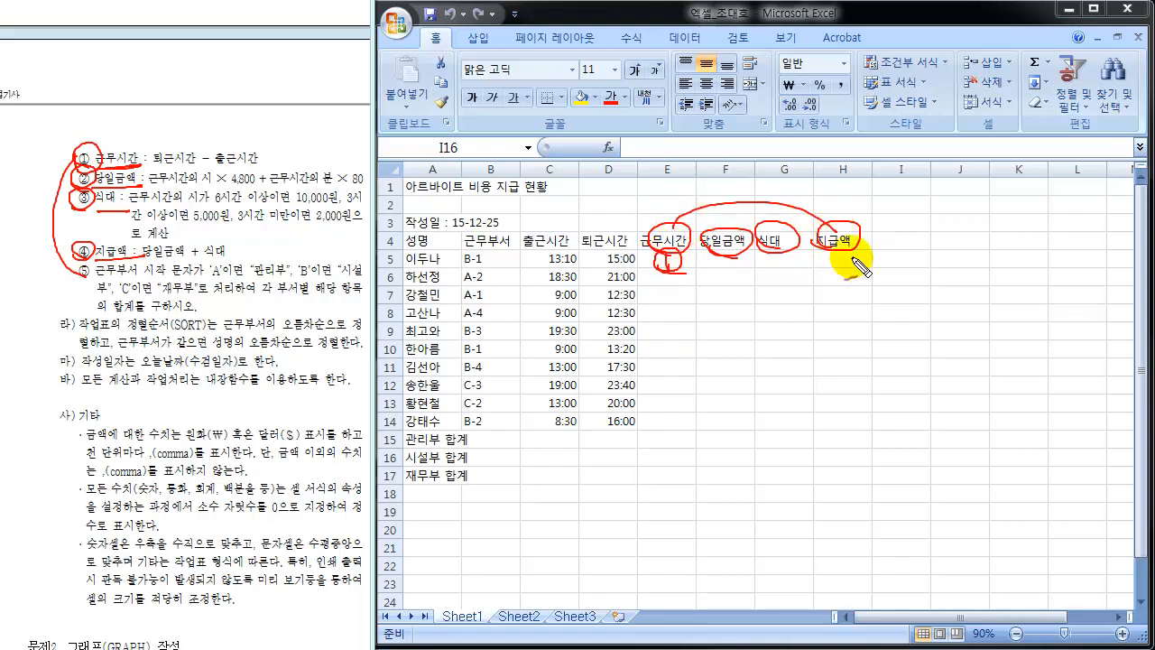
Examine how rules ④ and ⑤ apply to the 지급액 column and the three department total rows.
mouse_move(852, 260)
mouse_down()
mouse_move(843, 251)
mouse_move(894, 311)
mouse_move(862, 407)
mouse_move(869, 387)
mouse_up()
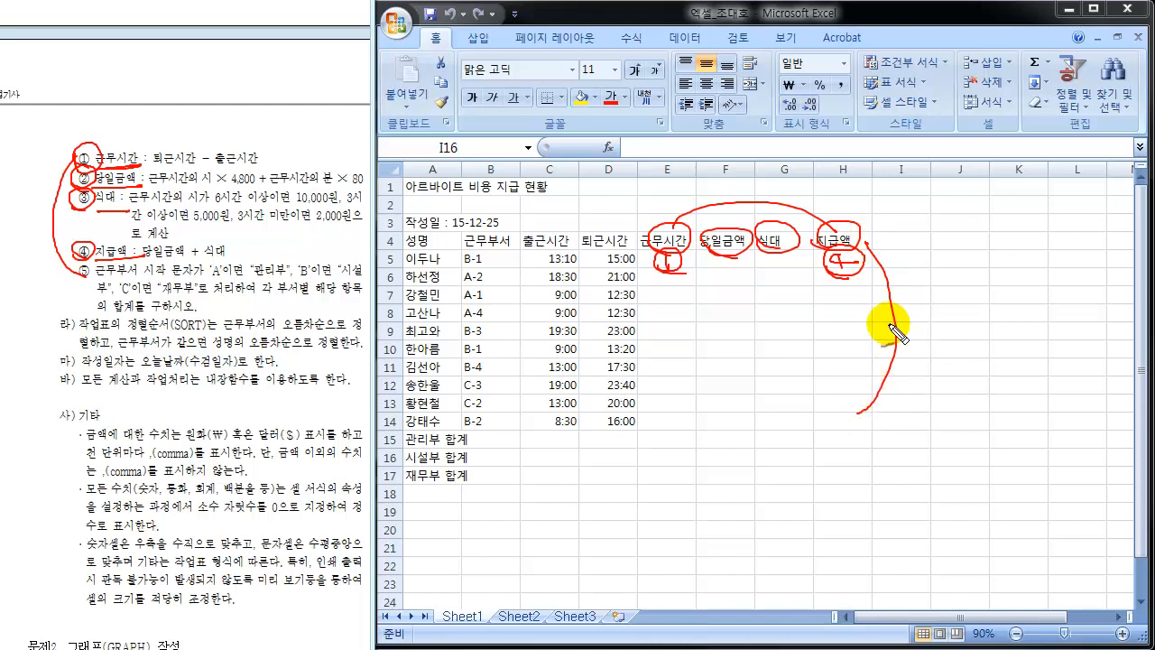
mouse_move(88, 281)
mouse_down()
mouse_move(69, 271)
mouse_move(81, 258)
mouse_move(102, 267)
mouse_move(85, 304)
mouse_move(103, 323)
mouse_up()
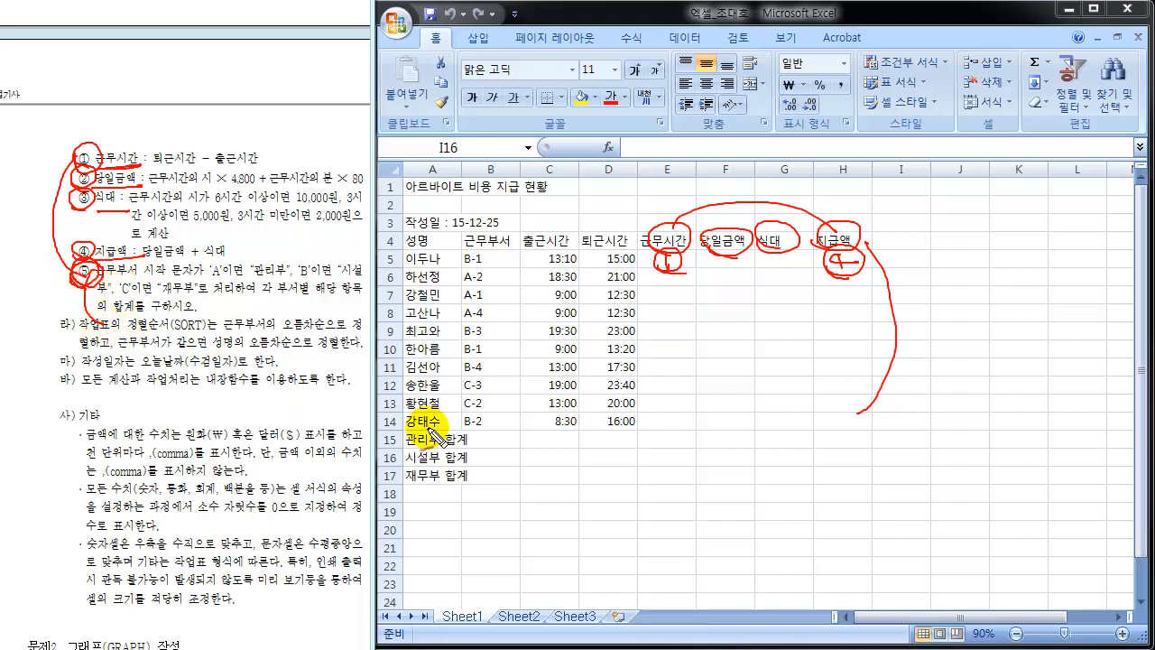
mouse_move(412, 433)
mouse_down()
mouse_move(400, 490)
mouse_move(423, 498)
mouse_up()
drag(477, 433, 498, 486)
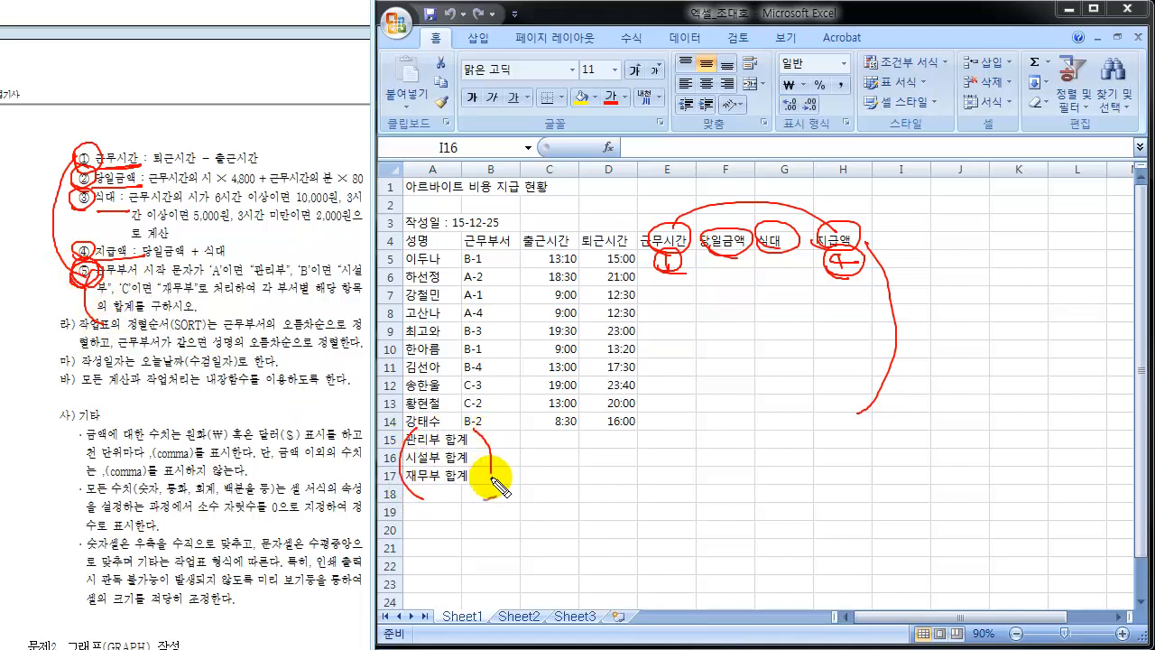
mouse_move(619, 462)
mouse_down()
mouse_move(630, 480)
mouse_move(865, 458)
mouse_move(700, 427)
mouse_move(686, 493)
mouse_up()
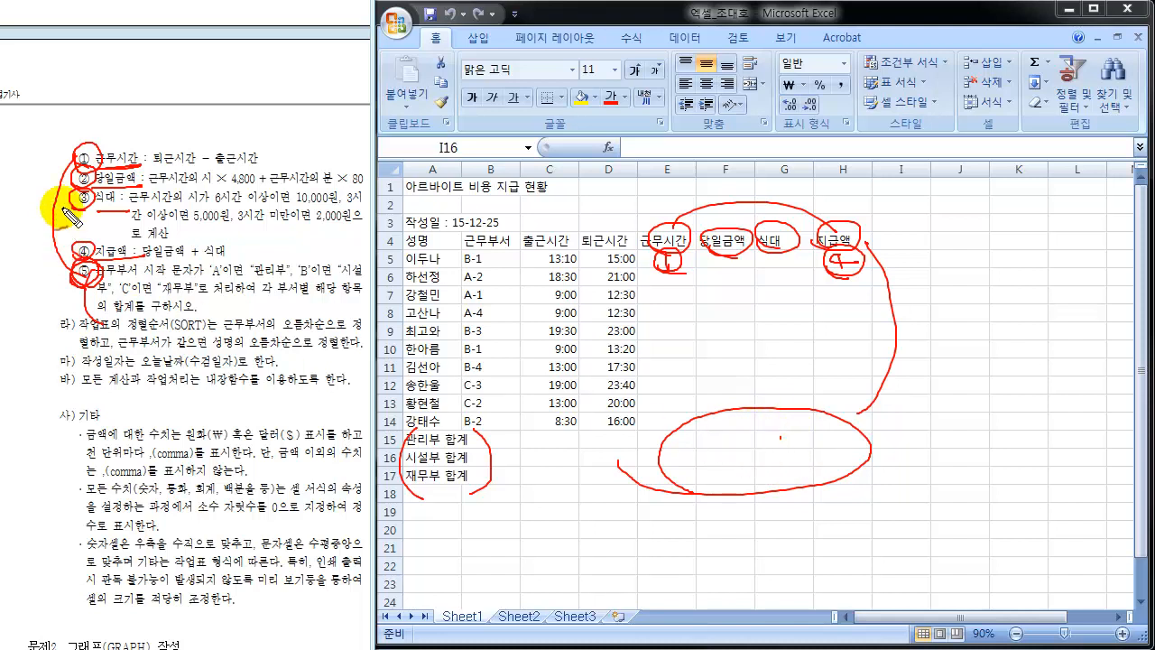
mouse_move(86, 145)
mouse_down()
mouse_move(64, 161)
mouse_move(52, 227)
mouse_move(79, 266)
mouse_up()
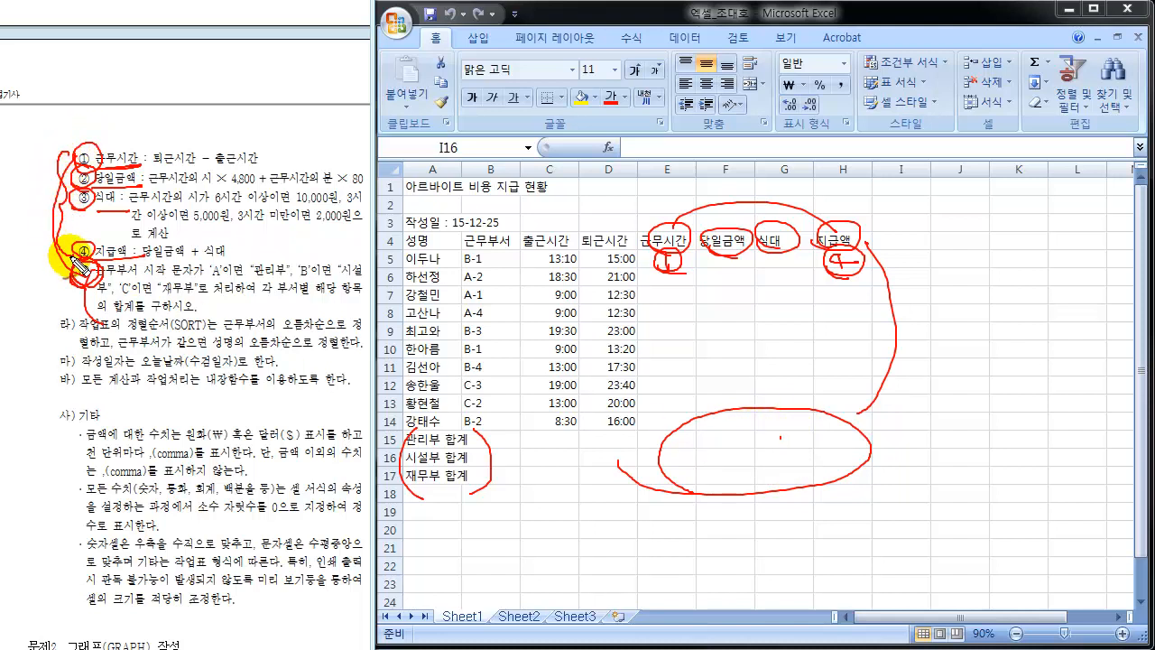
mouse_move(122, 151)
mouse_down()
mouse_move(144, 223)
mouse_move(130, 261)
mouse_up()
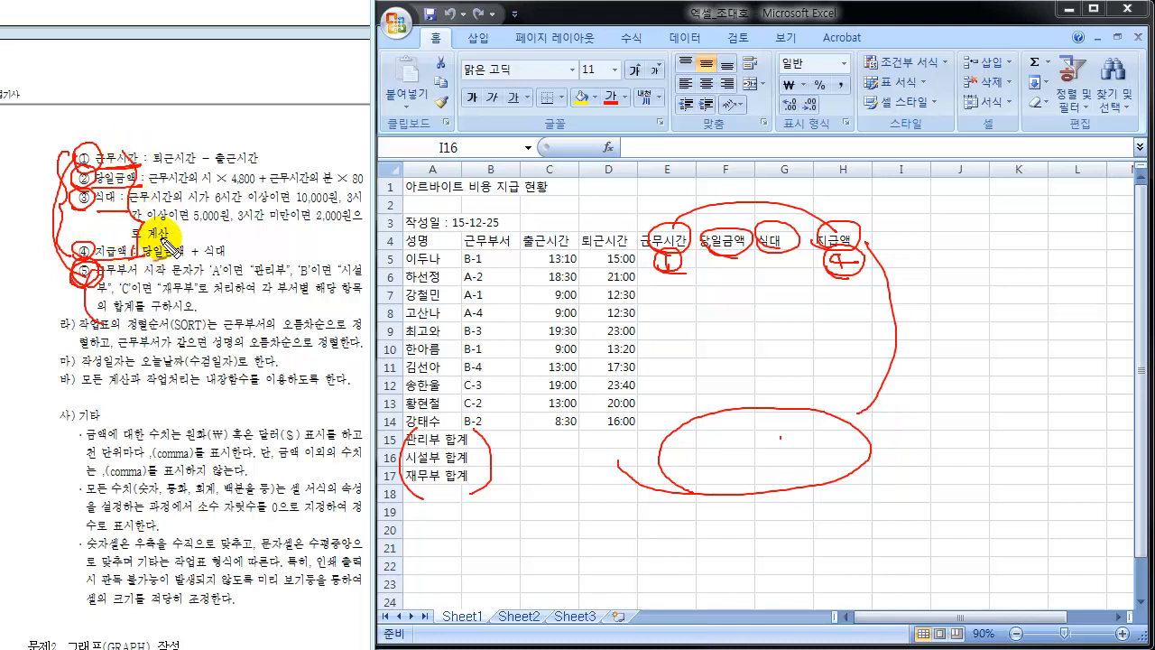
key(Escape)
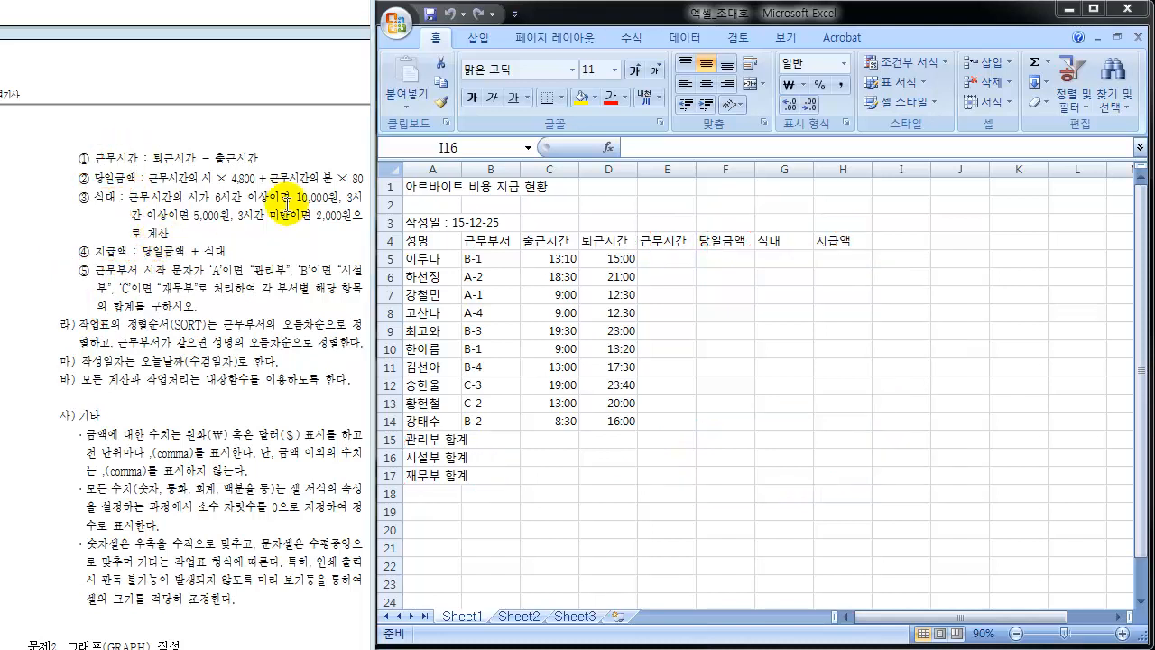
Calculate the first employee's work time in E5 with the formula =D5-C5.
click(664, 259)
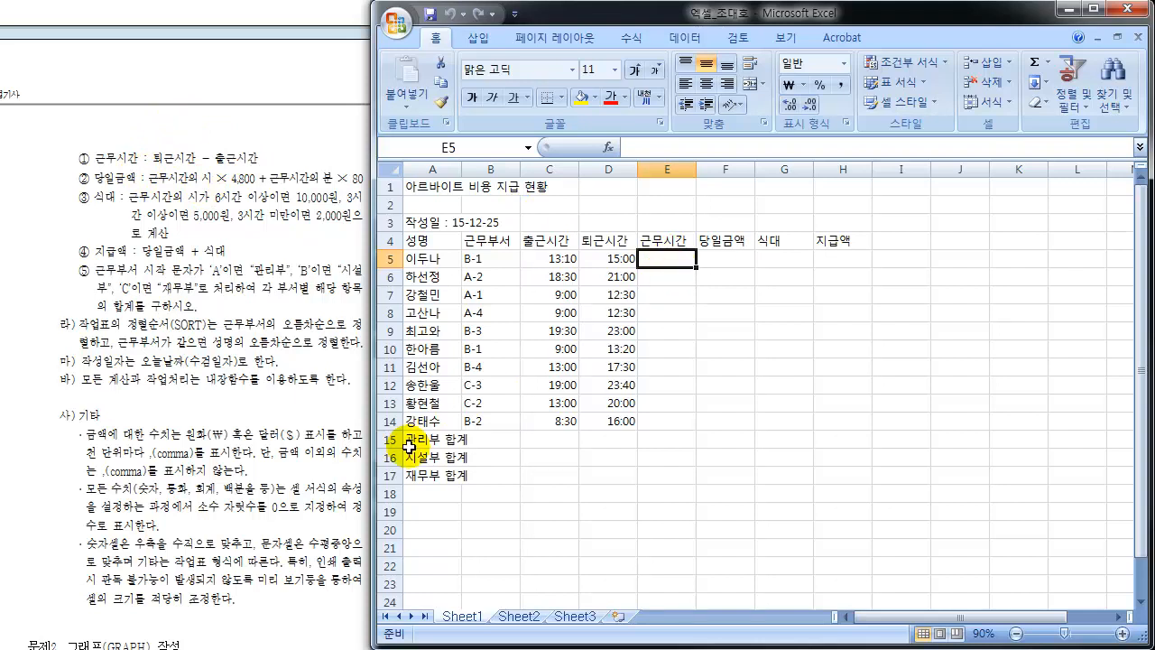
text(=)
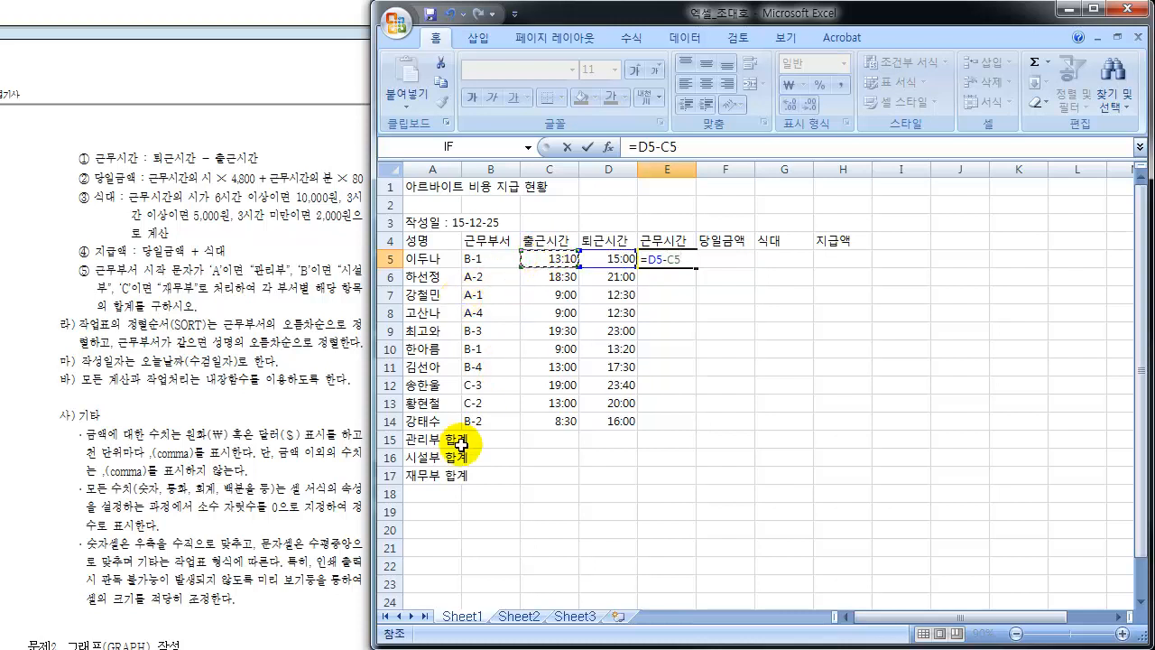
key(Return)
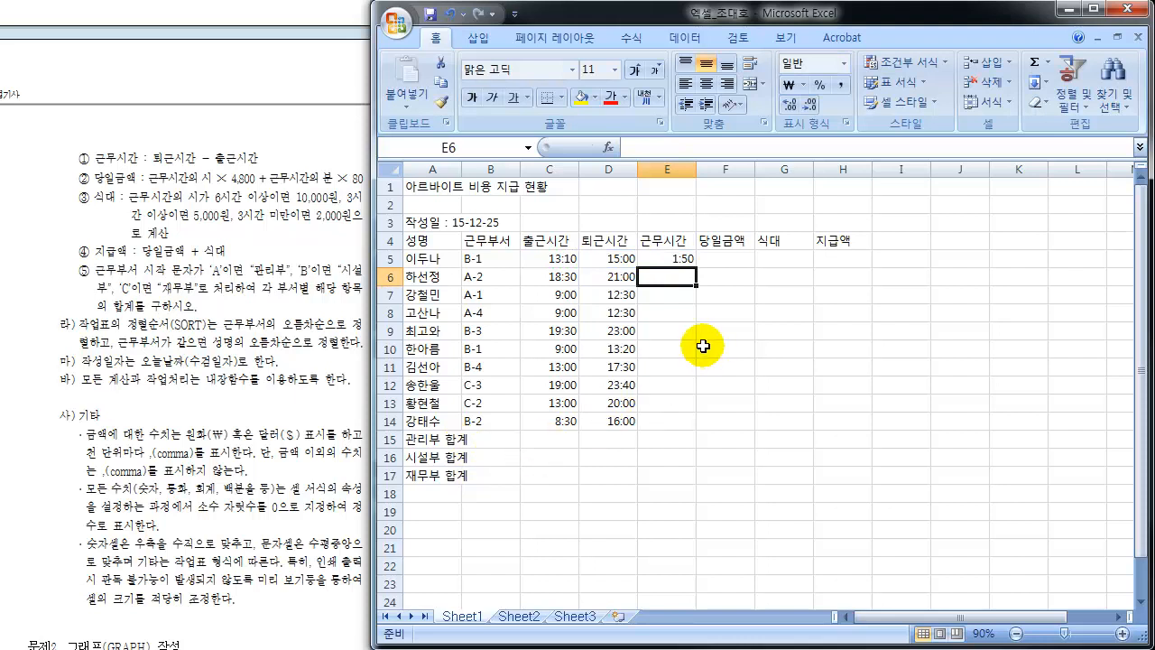
Review the work time formula in E5 against the start and end times in columns C and D.
click(672, 260)
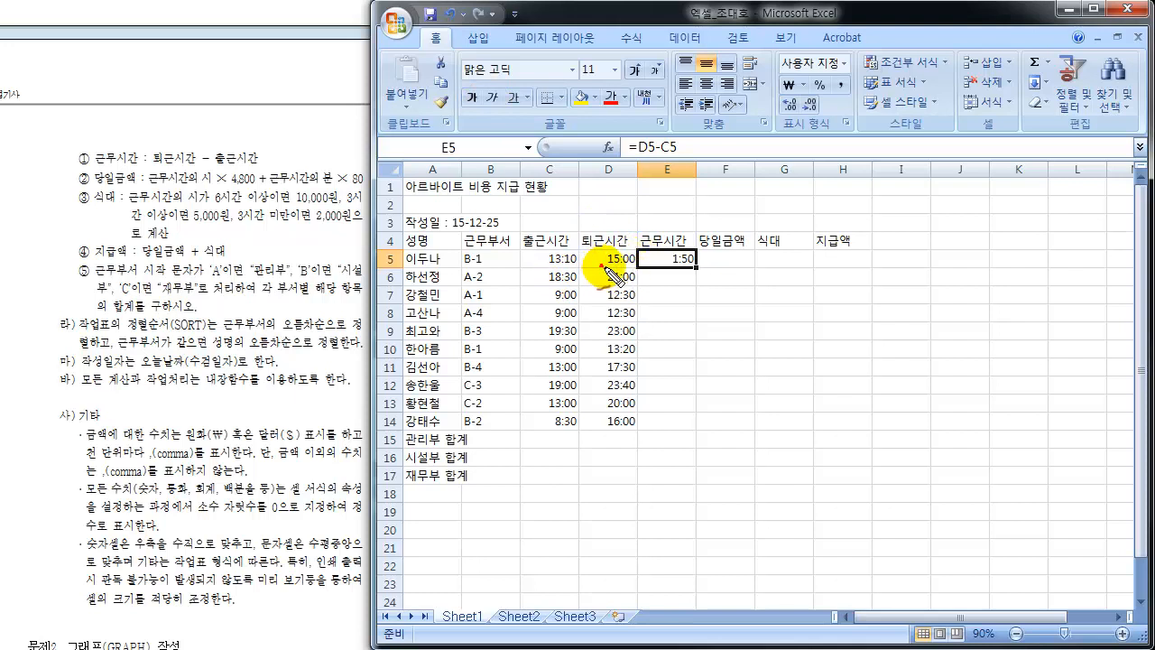
mouse_move(602, 265)
mouse_down()
mouse_move(624, 251)
mouse_move(598, 250)
mouse_move(597, 264)
mouse_move(568, 269)
mouse_move(578, 242)
mouse_move(540, 251)
mouse_move(587, 251)
mouse_move(583, 233)
mouse_move(620, 245)
mouse_up()
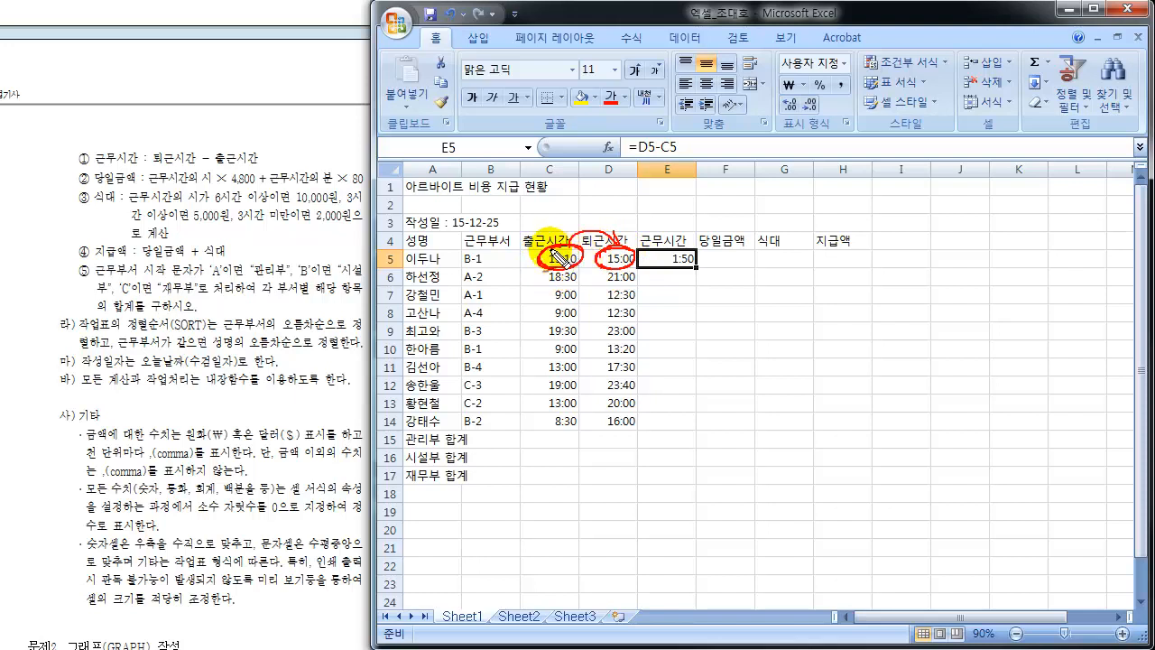
mouse_move(670, 262)
mouse_down()
mouse_move(684, 271)
mouse_move(702, 258)
mouse_move(684, 247)
mouse_move(669, 260)
mouse_up()
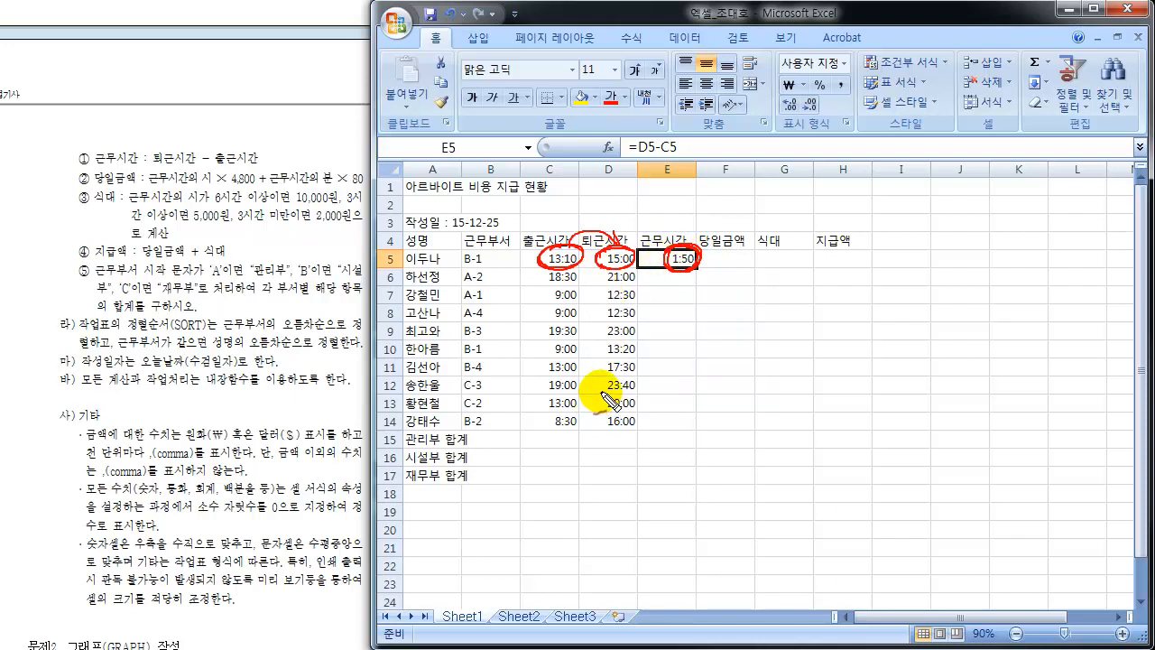
mouse_move(621, 283)
mouse_down()
mouse_move(617, 269)
mouse_move(597, 281)
mouse_move(558, 269)
mouse_move(601, 308)
mouse_move(603, 294)
mouse_move(559, 311)
mouse_up()
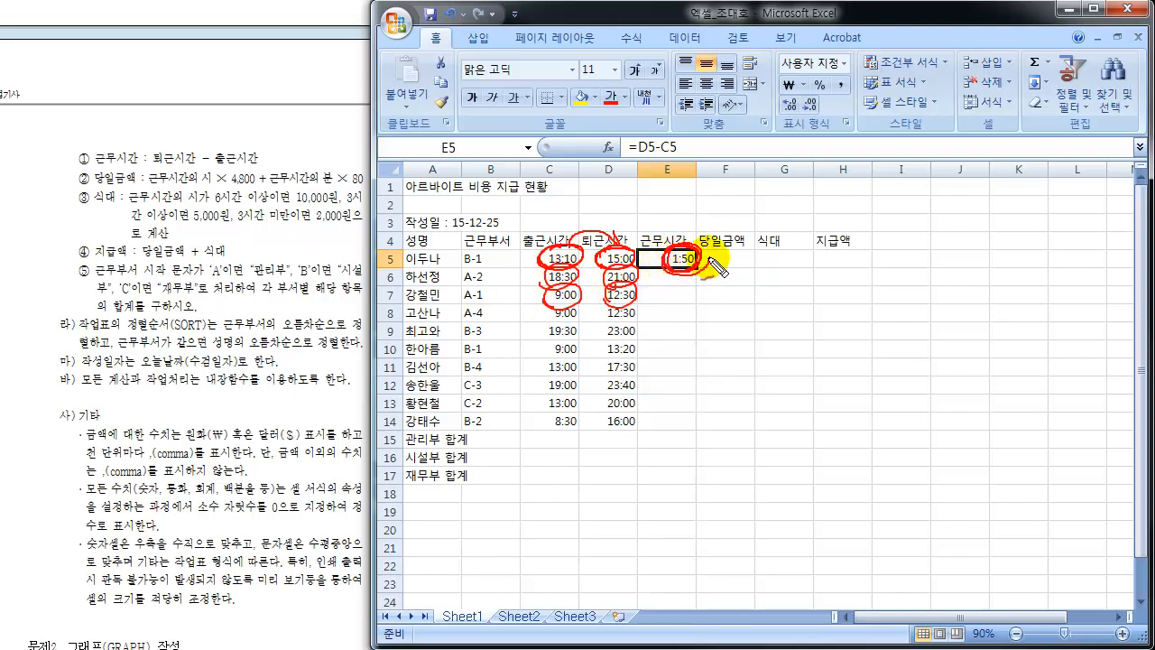
mouse_move(702, 253)
mouse_down()
mouse_move(729, 175)
mouse_move(688, 150)
mouse_up()
mouse_move(610, 140)
mouse_down()
mouse_move(612, 163)
mouse_move(819, 161)
mouse_move(851, 140)
mouse_move(610, 142)
mouse_up()
mouse_move(859, 139)
mouse_down()
mouse_move(885, 155)
mouse_move(918, 134)
mouse_move(949, 141)
mouse_up()
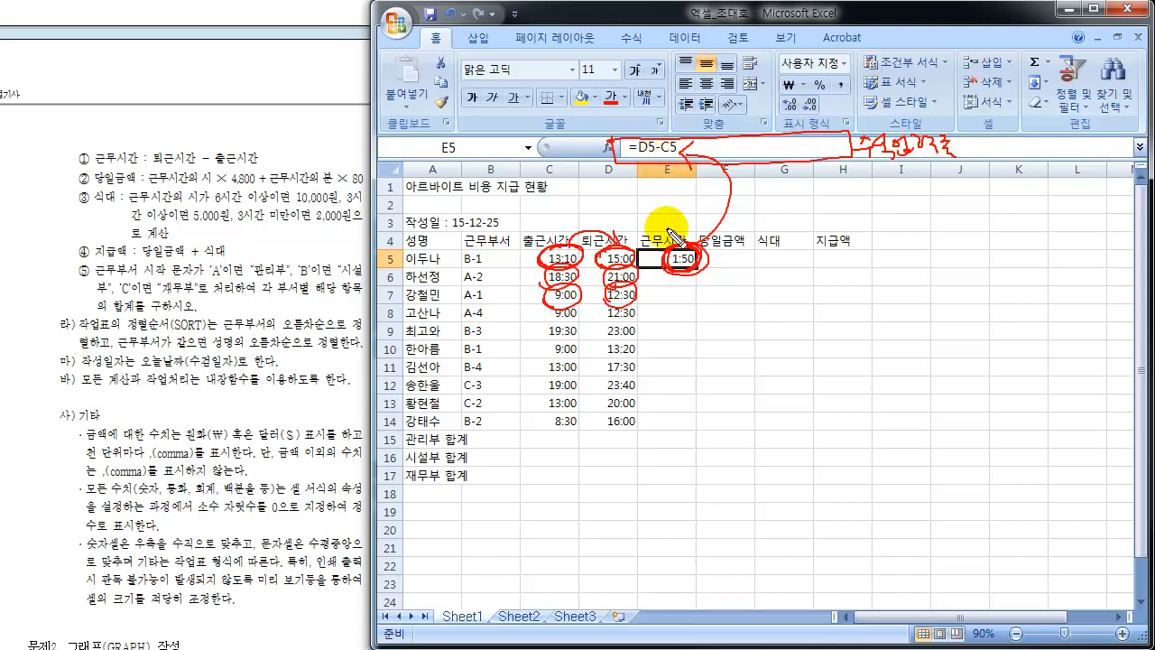
mouse_move(683, 259)
mouse_down()
mouse_move(695, 420)
mouse_move(715, 419)
mouse_up()
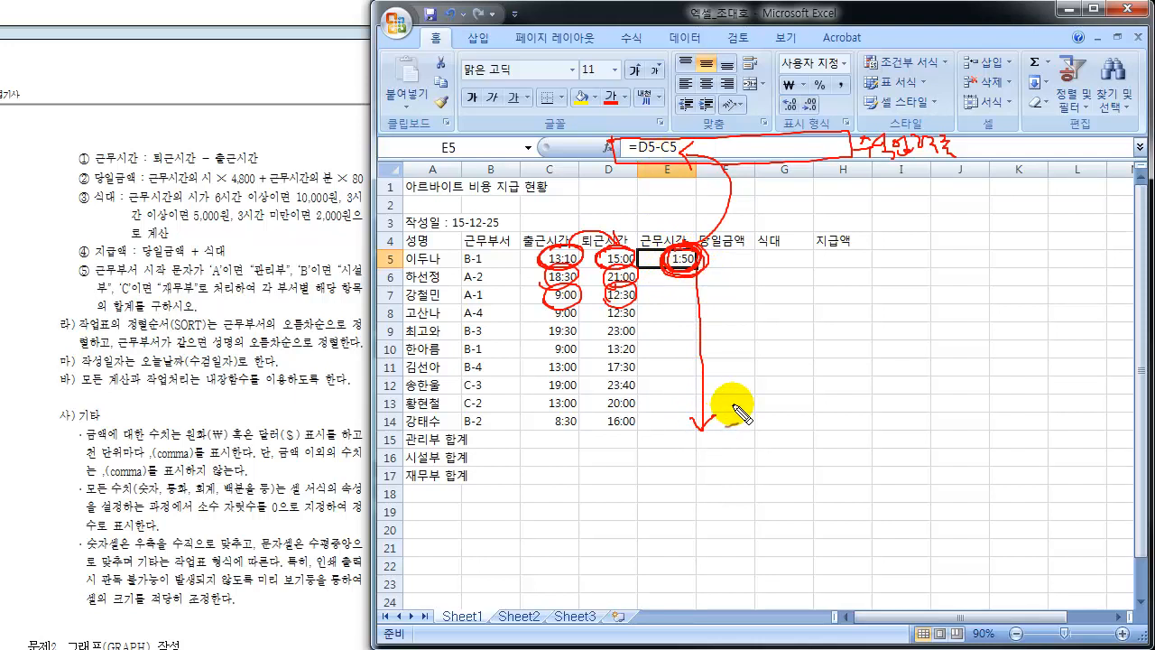
key(Escape)
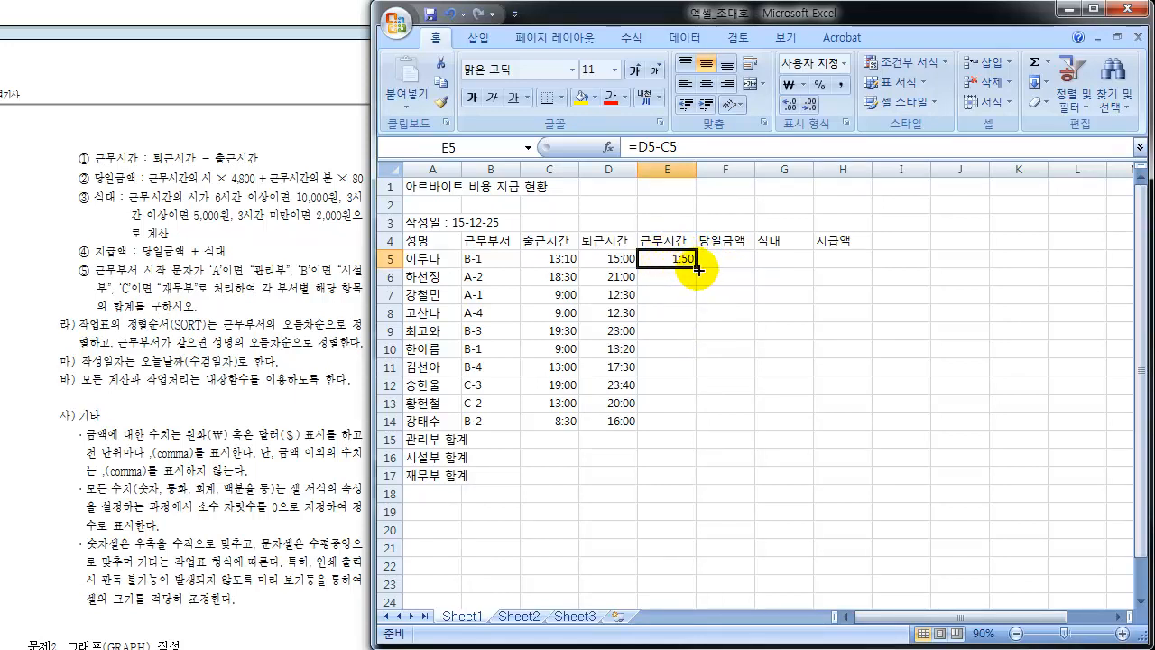
Fill the work time formula from E5 down through E14 for all employees.
drag(697, 269, 691, 435)
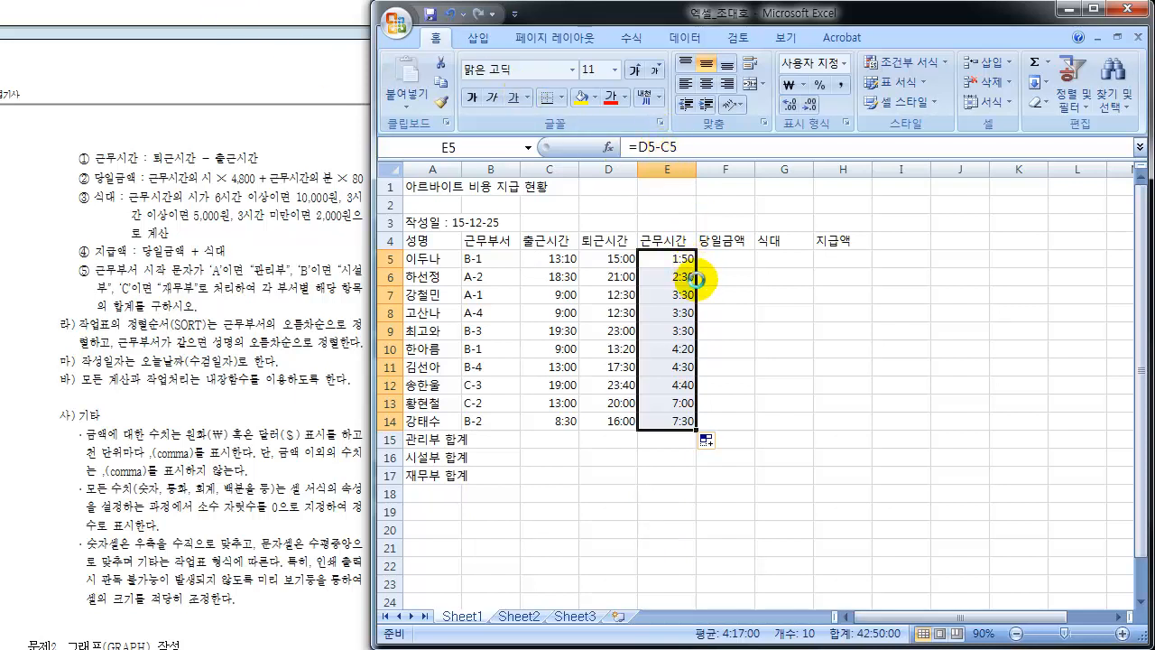
Examine how the row references of the work time formula shift from E5 to the rows below.
mouse_move(665, 262)
mouse_down()
mouse_move(680, 268)
mouse_move(691, 244)
mouse_move(668, 262)
mouse_move(706, 203)
mouse_move(688, 136)
mouse_move(636, 149)
mouse_move(659, 166)
mouse_move(688, 149)
mouse_move(622, 142)
mouse_up()
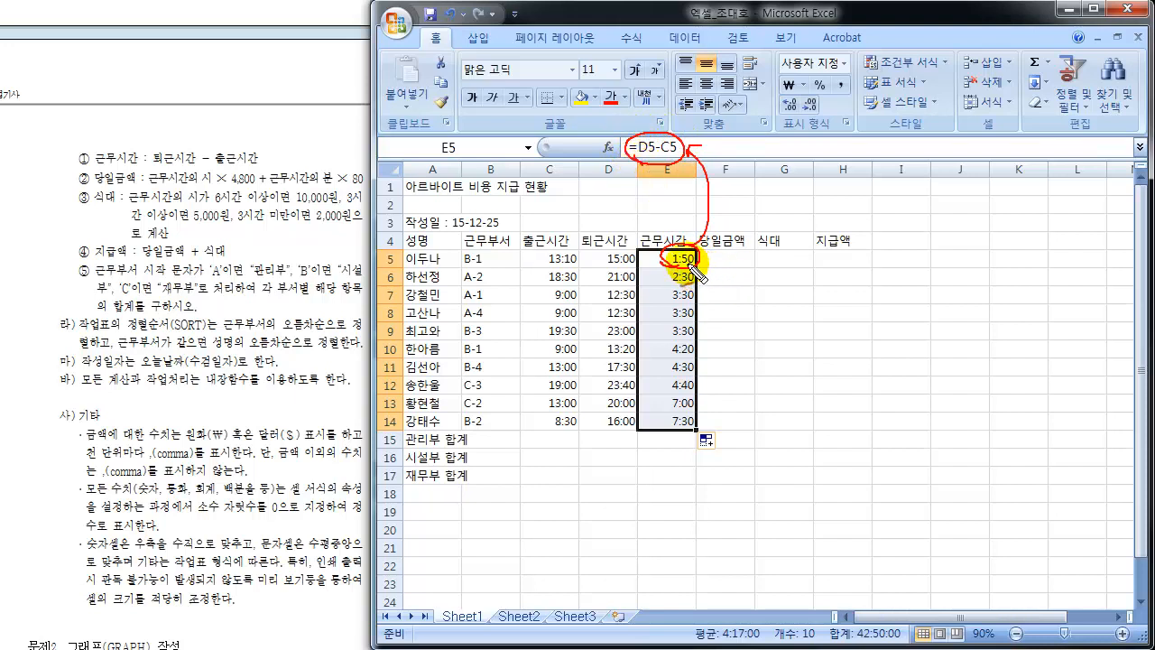
mouse_move(688, 269)
mouse_down()
mouse_move(704, 263)
mouse_move(722, 369)
mouse_move(725, 330)
mouse_up()
mouse_move(721, 268)
mouse_down()
mouse_move(687, 277)
mouse_move(700, 285)
mouse_up()
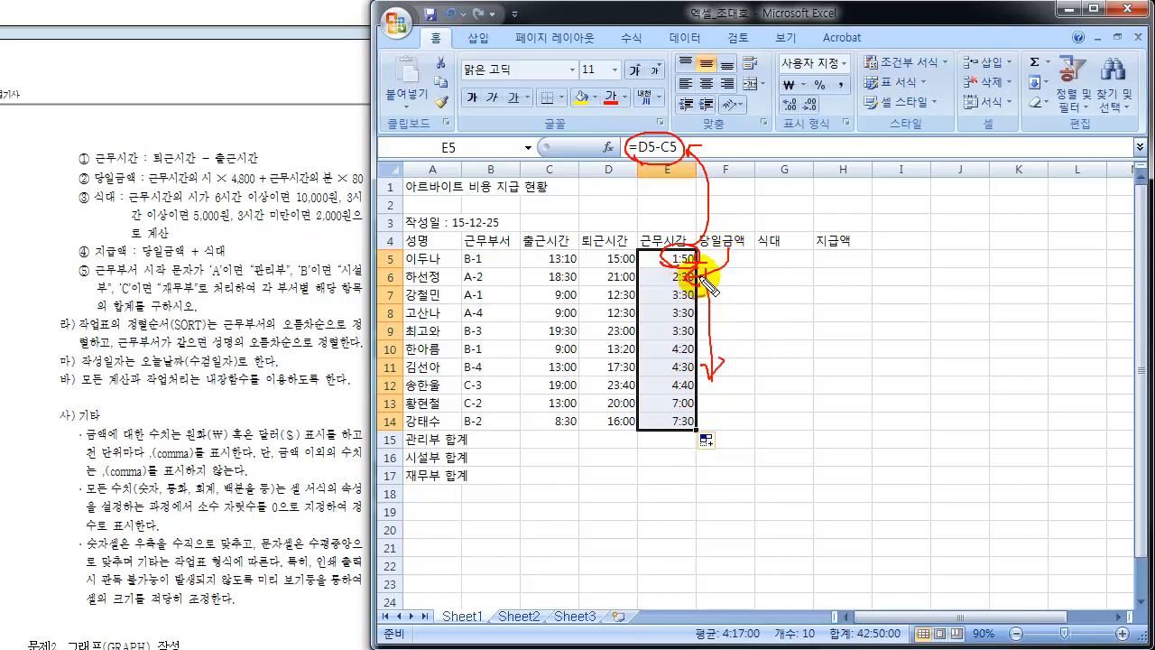
mouse_move(656, 165)
mouse_down()
mouse_move(669, 127)
mouse_move(637, 160)
mouse_move(666, 163)
mouse_up()
mouse_move(728, 276)
mouse_down()
mouse_move(820, 281)
mouse_move(841, 298)
mouse_move(826, 298)
mouse_up()
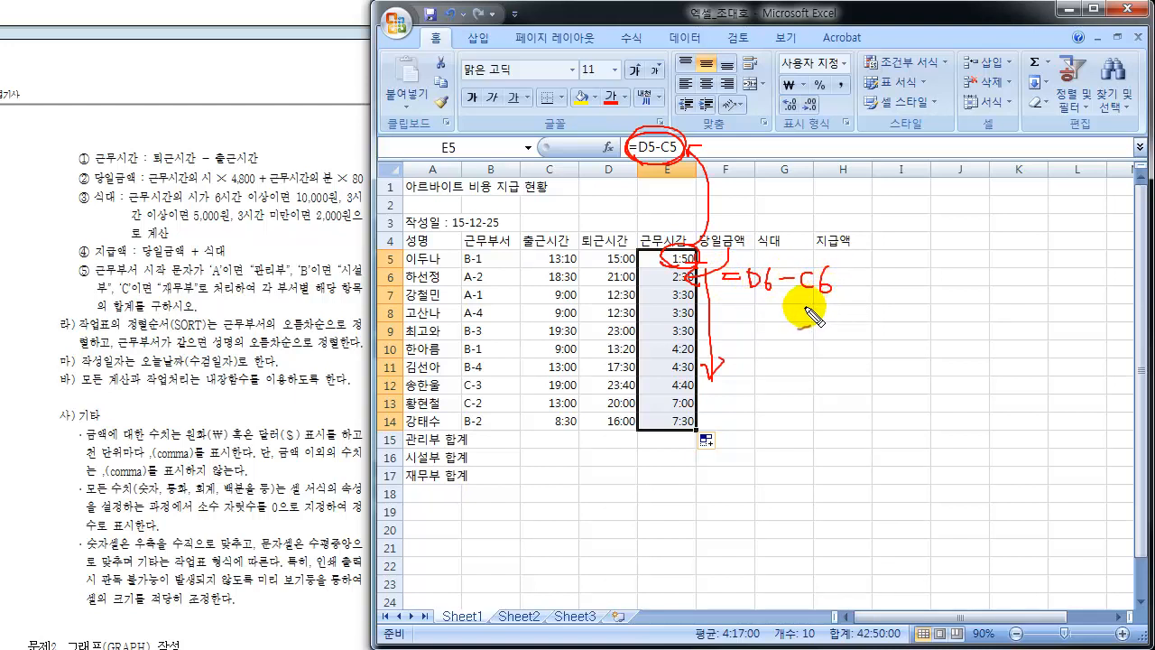
mouse_move(602, 268)
mouse_down()
mouse_move(632, 283)
mouse_move(568, 269)
mouse_move(561, 292)
mouse_up()
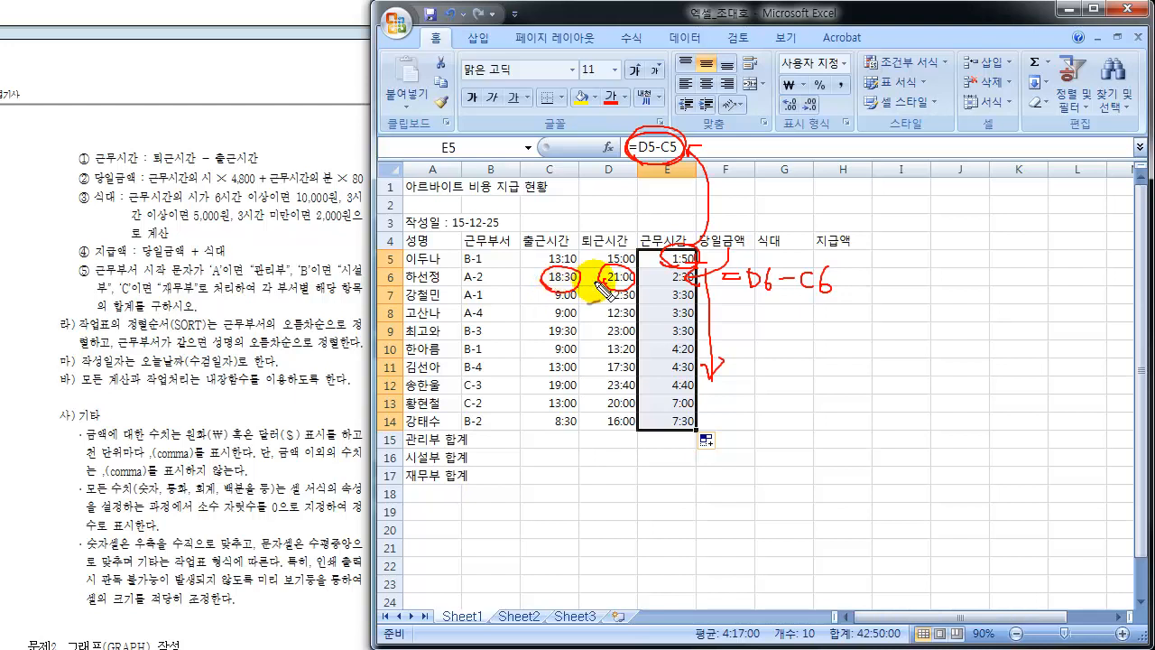
key(Escape)
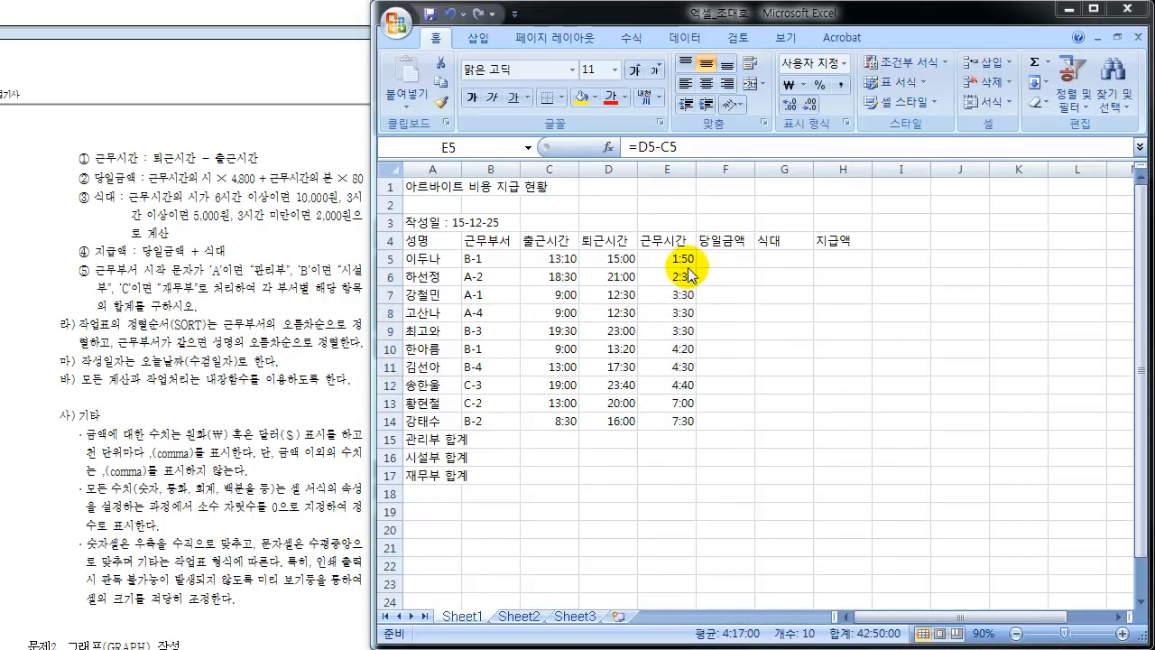
click(684, 260)
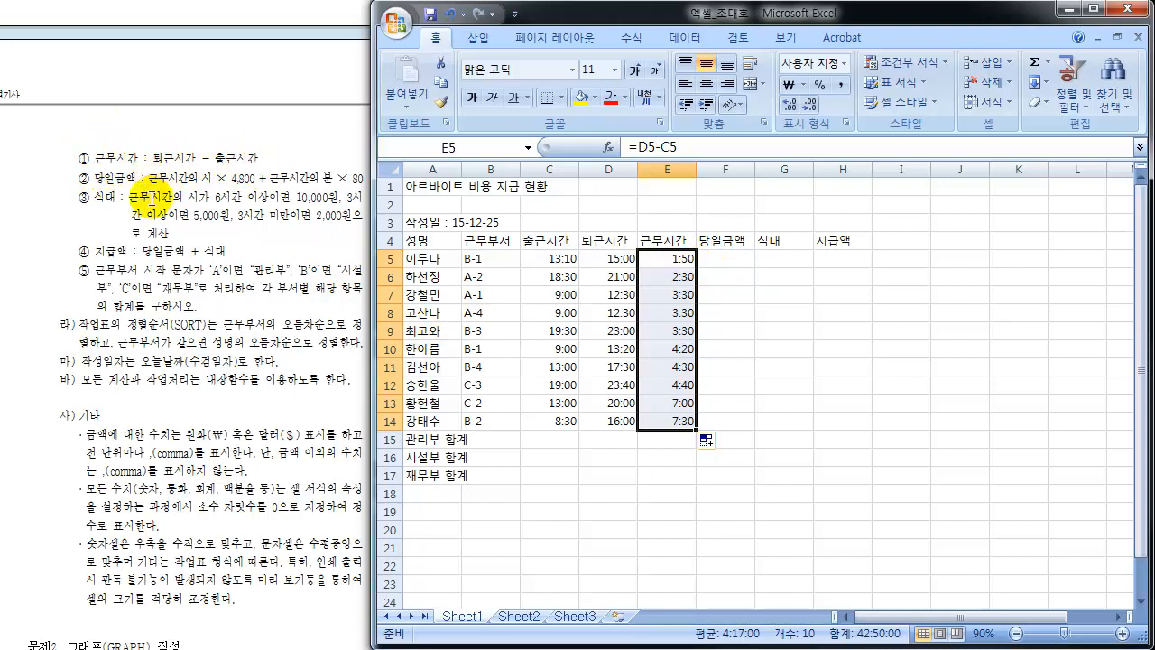
Select the first employee's daily amount cell F5 and review the start, end and work times in row 5.
click(724, 262)
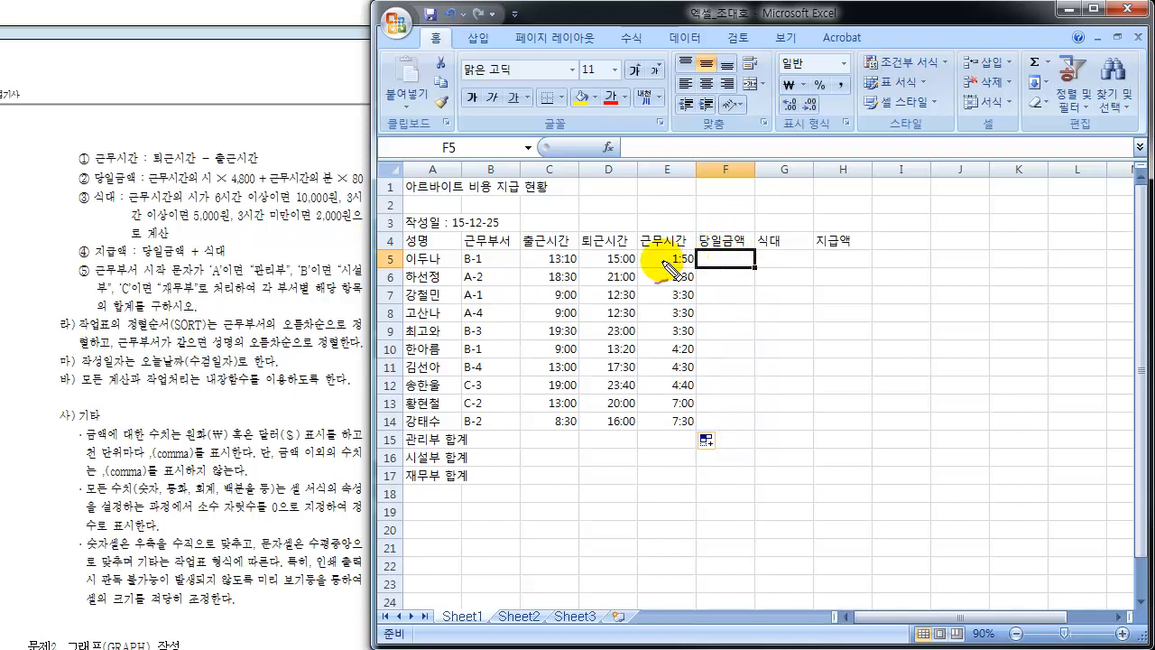
mouse_move(664, 261)
mouse_down()
mouse_move(682, 269)
mouse_move(691, 250)
mouse_move(668, 268)
mouse_move(742, 261)
mouse_move(718, 268)
mouse_up()
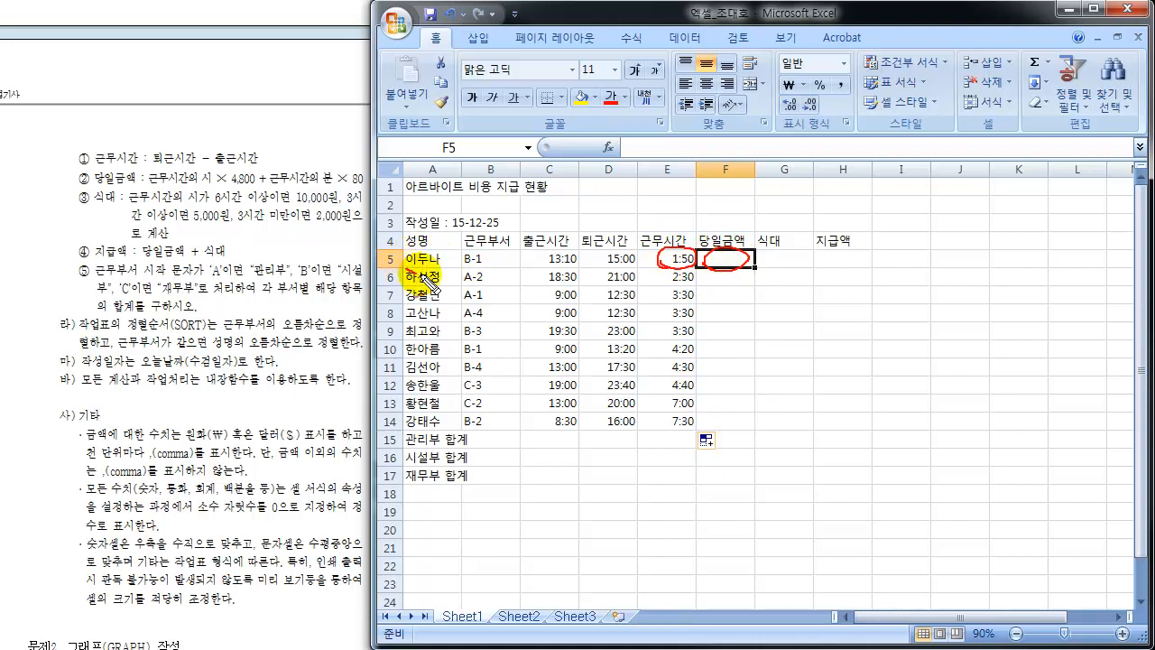
mouse_move(424, 278)
mouse_down()
mouse_move(406, 255)
mouse_move(433, 275)
mouse_up()
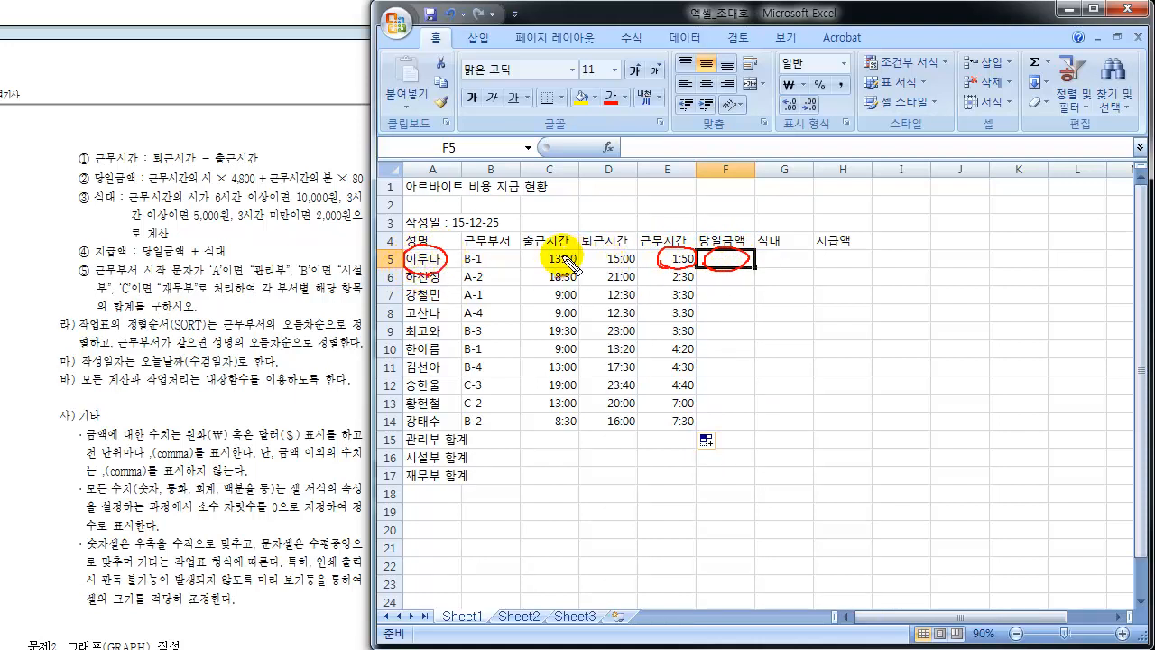
mouse_move(561, 249)
mouse_down()
mouse_move(545, 264)
mouse_move(577, 254)
mouse_move(550, 271)
mouse_up()
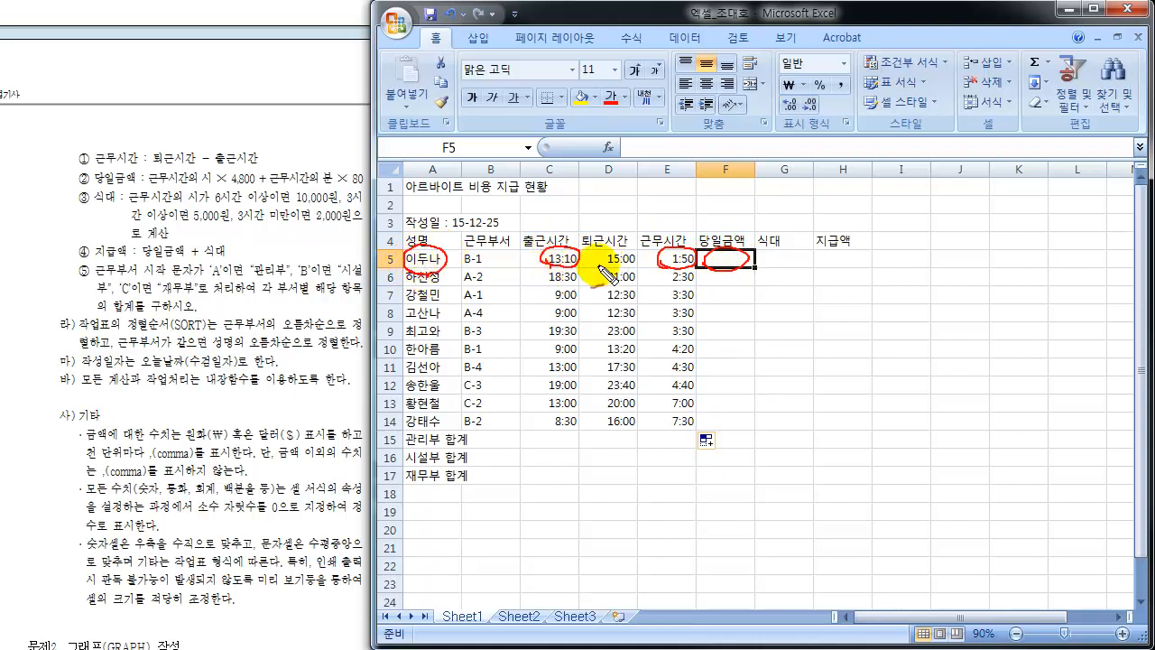
mouse_move(621, 255)
mouse_down()
mouse_move(637, 251)
mouse_move(603, 246)
mouse_move(612, 275)
mouse_up()
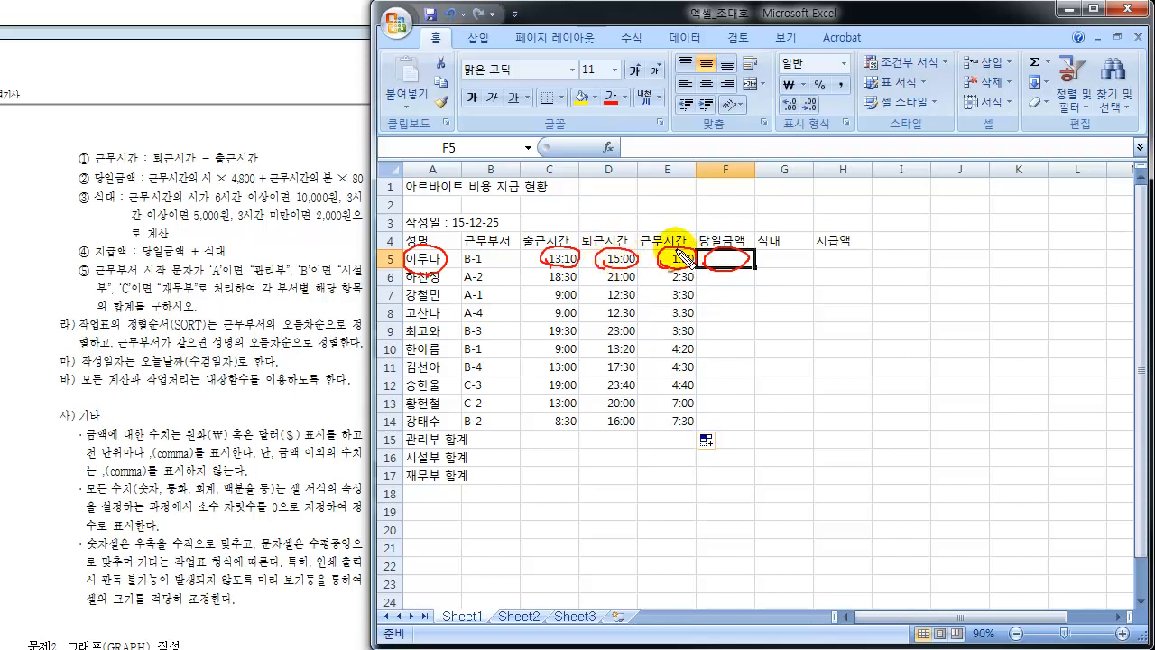
drag(676, 250, 659, 266)
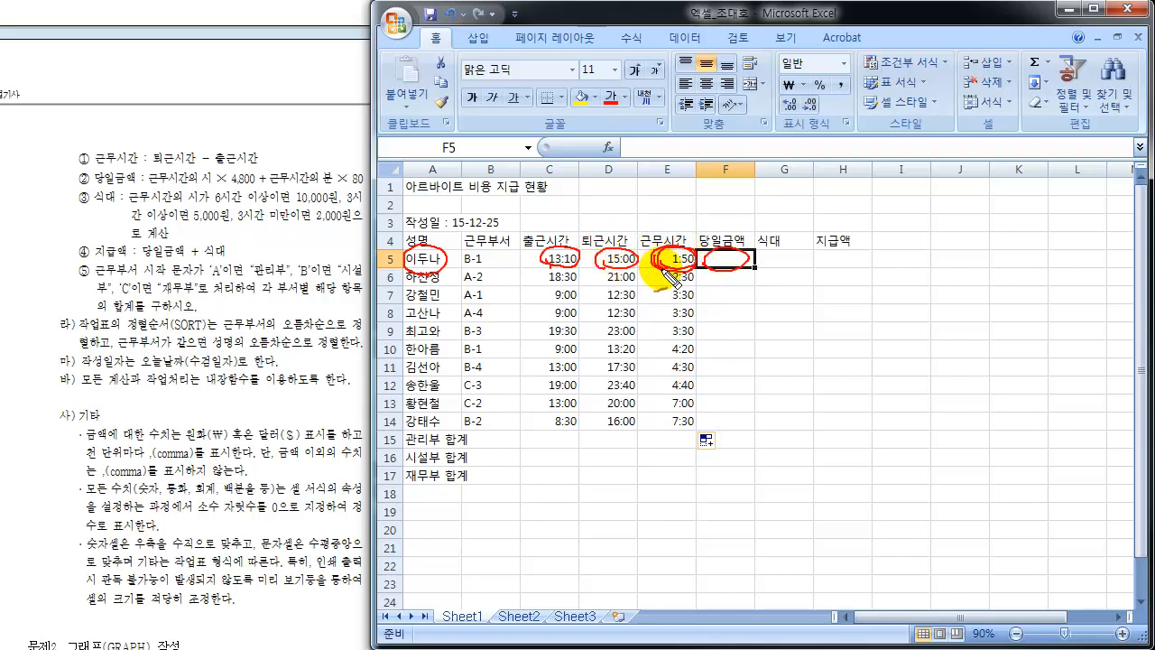
mouse_move(718, 233)
mouse_down()
mouse_move(716, 253)
mouse_move(728, 253)
mouse_up()
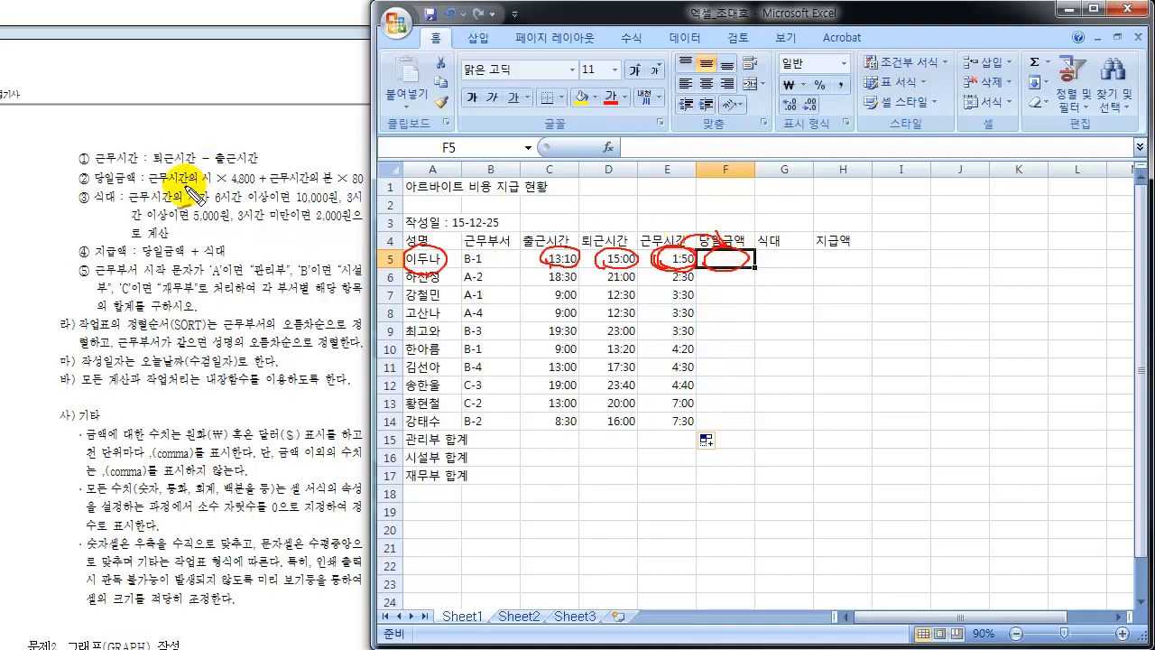
Examine the daily amount rule, work hours × 4,800 + work minutes × 80, against the first employee's work time in E5.
drag(147, 187, 219, 179)
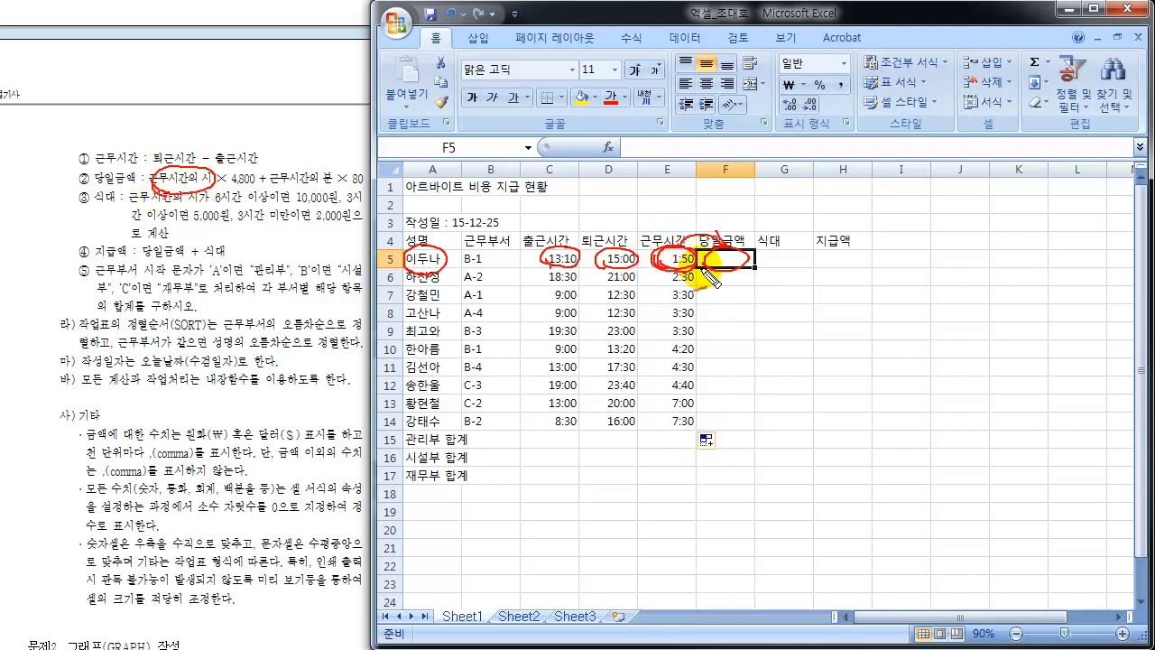
drag(183, 151, 185, 174)
mouse_move(320, 179)
mouse_down()
mouse_move(291, 171)
mouse_move(330, 181)
mouse_move(298, 172)
mouse_up()
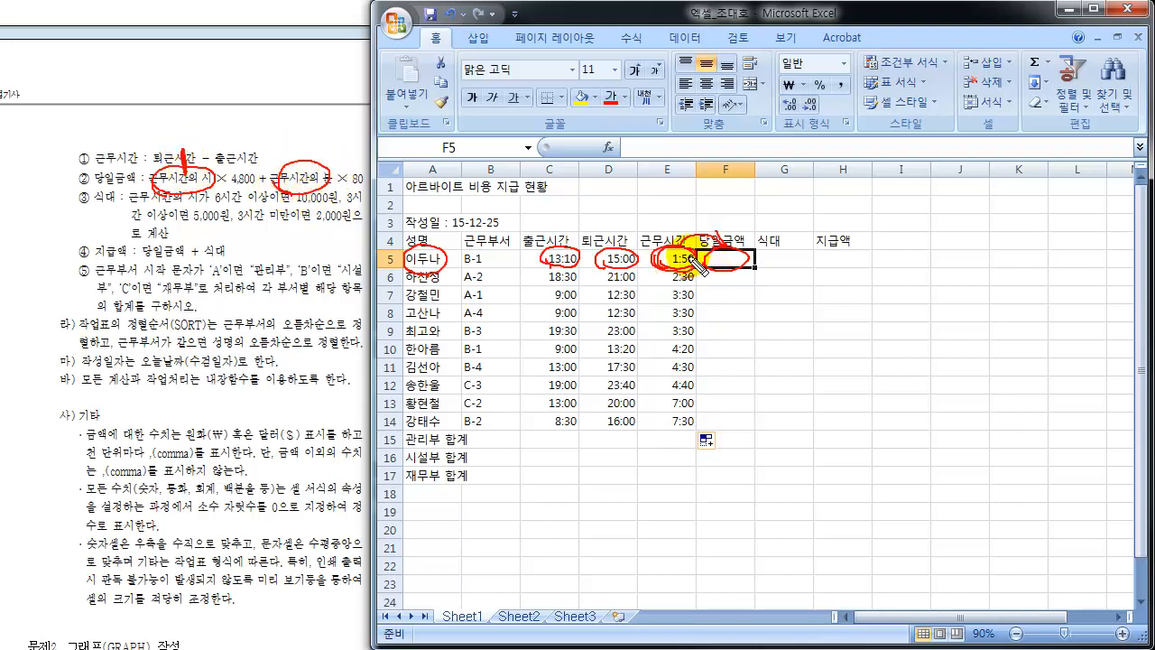
mouse_move(292, 144)
mouse_down()
mouse_move(302, 160)
mouse_move(291, 165)
mouse_up()
mouse_move(292, 150)
mouse_down()
mouse_move(325, 146)
mouse_move(315, 147)
mouse_up()
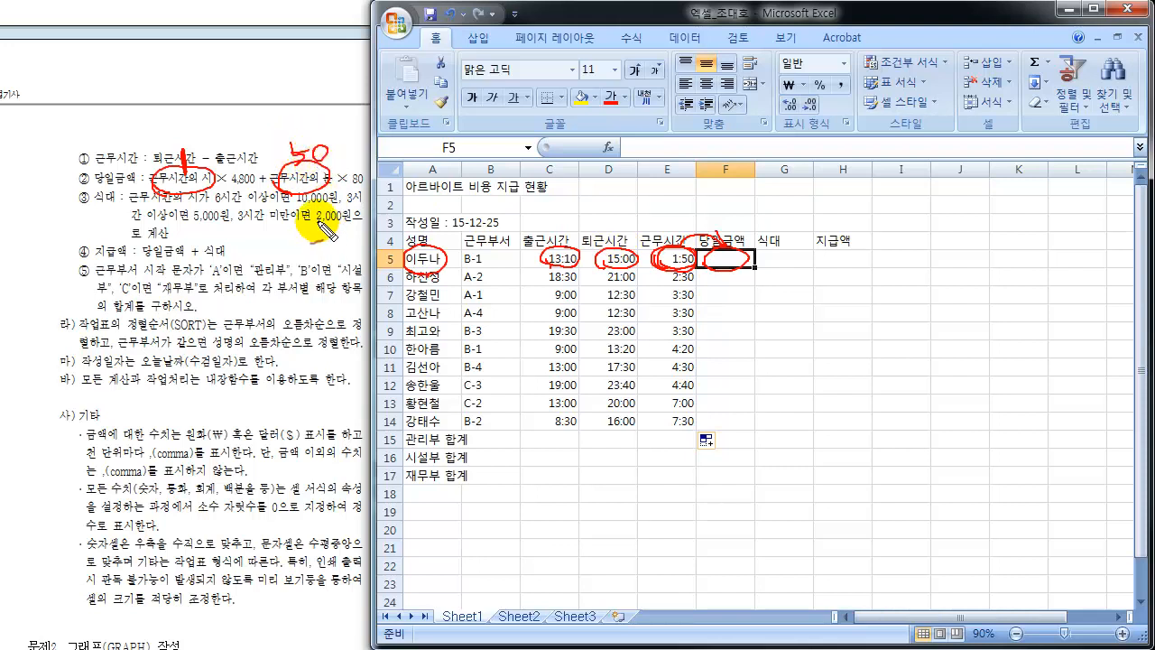
drag(237, 168, 235, 181)
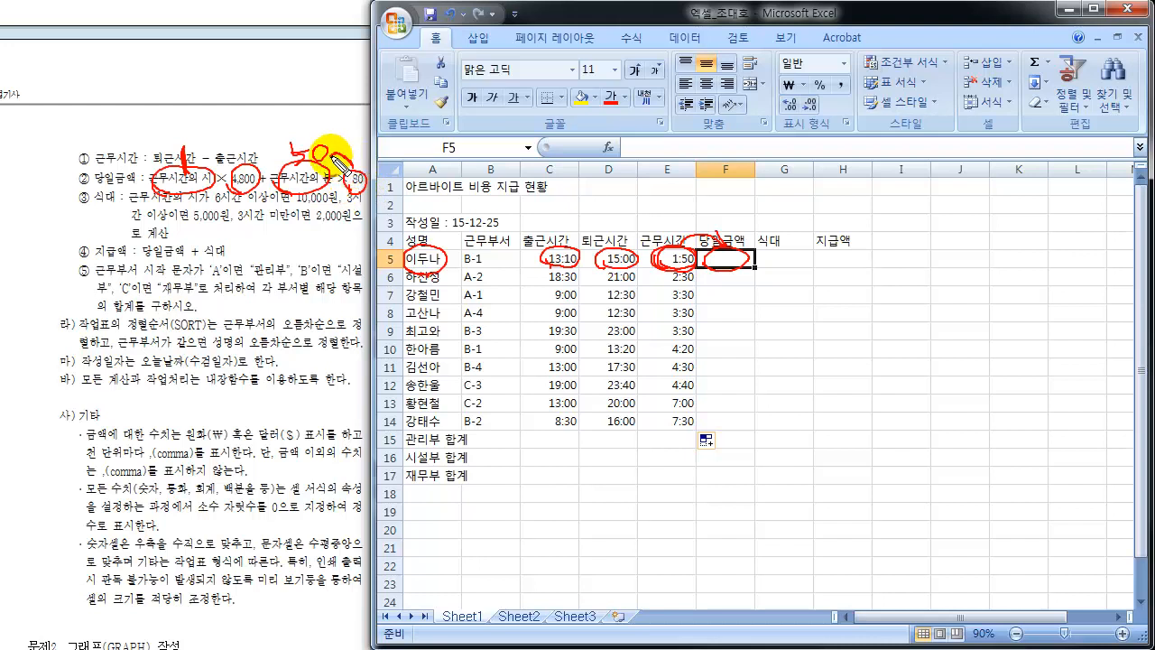
mouse_move(259, 180)
mouse_down()
mouse_move(274, 179)
mouse_move(269, 192)
mouse_up()
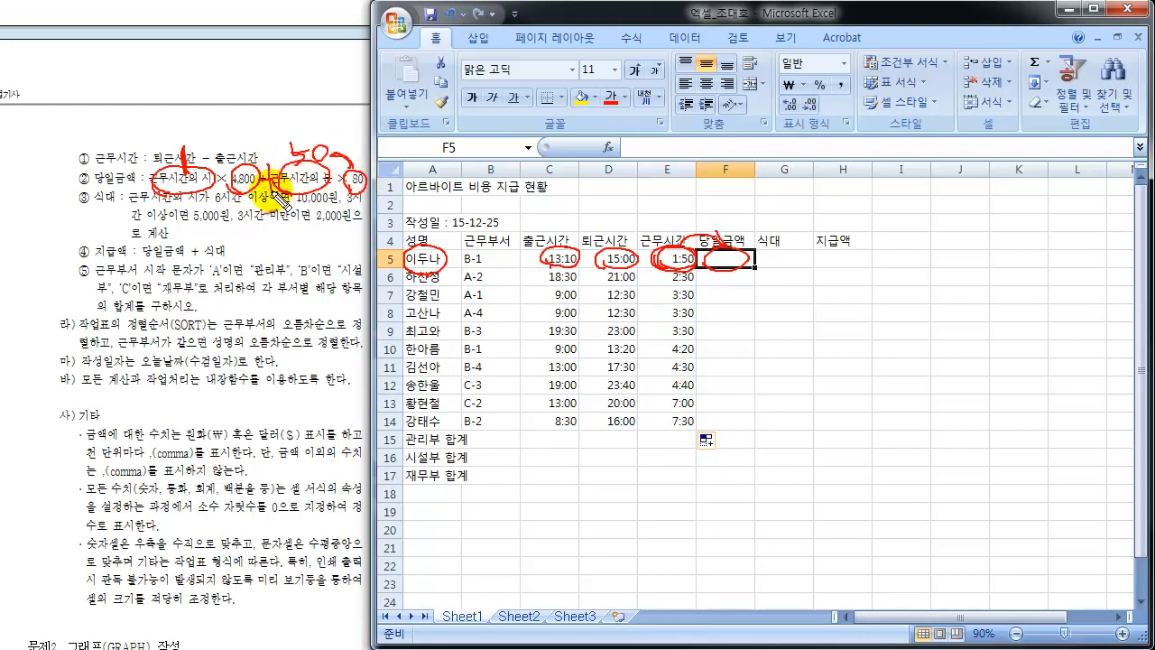
mouse_move(214, 111)
mouse_down()
mouse_move(232, 123)
mouse_move(342, 107)
mouse_up()
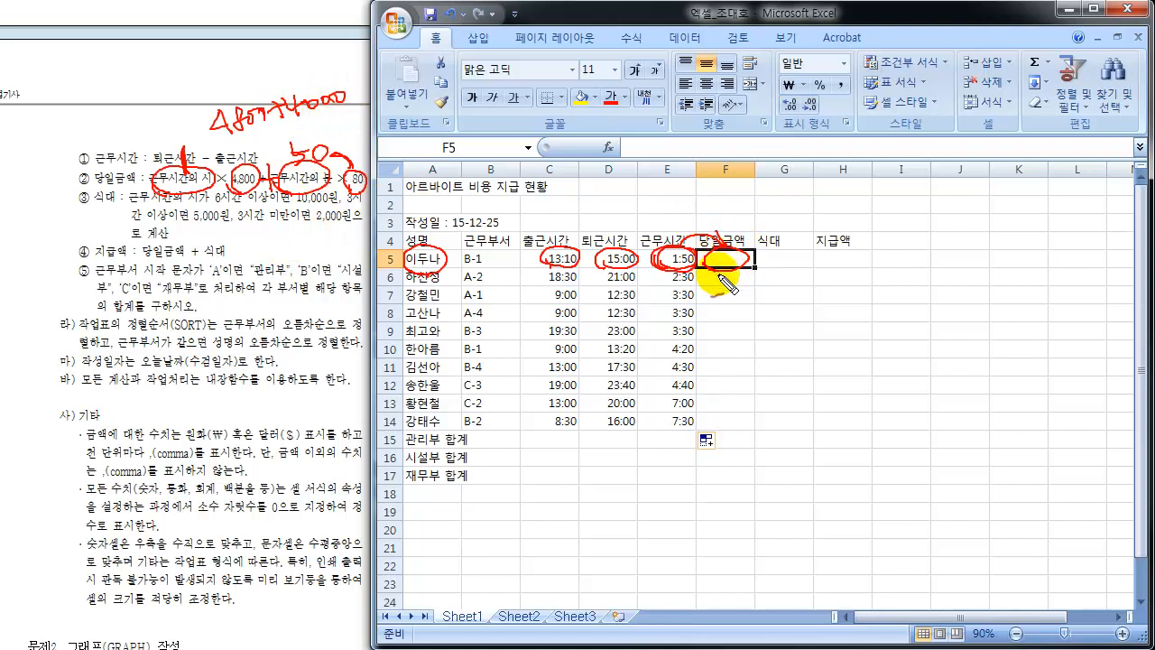
drag(738, 257, 734, 256)
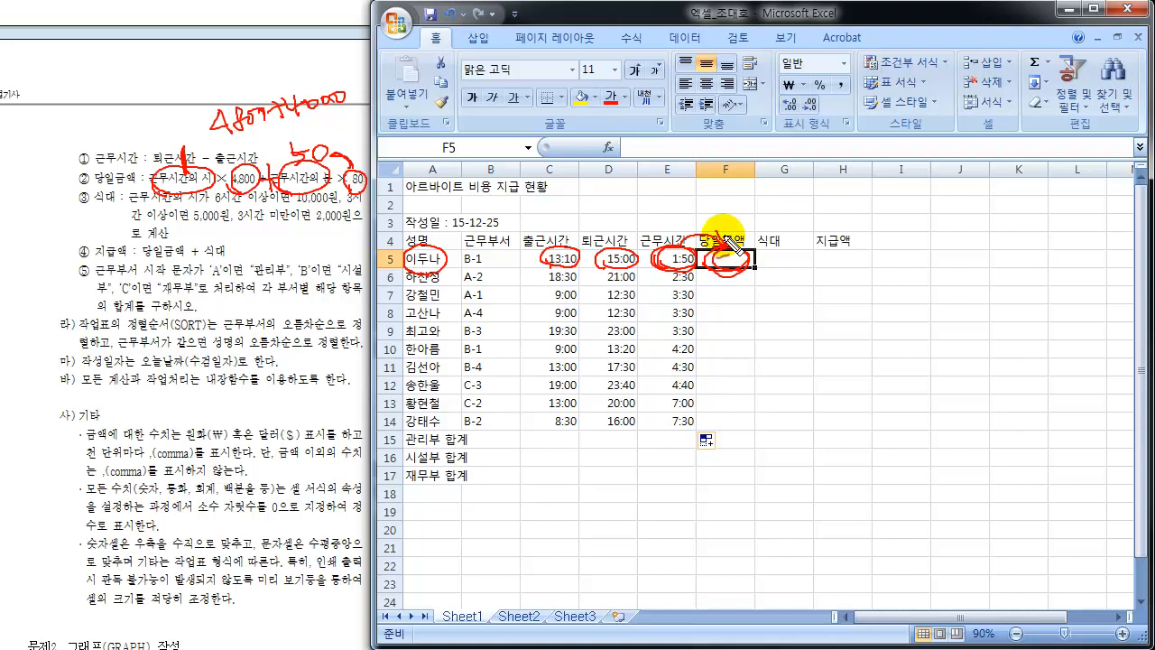
key(Escape)
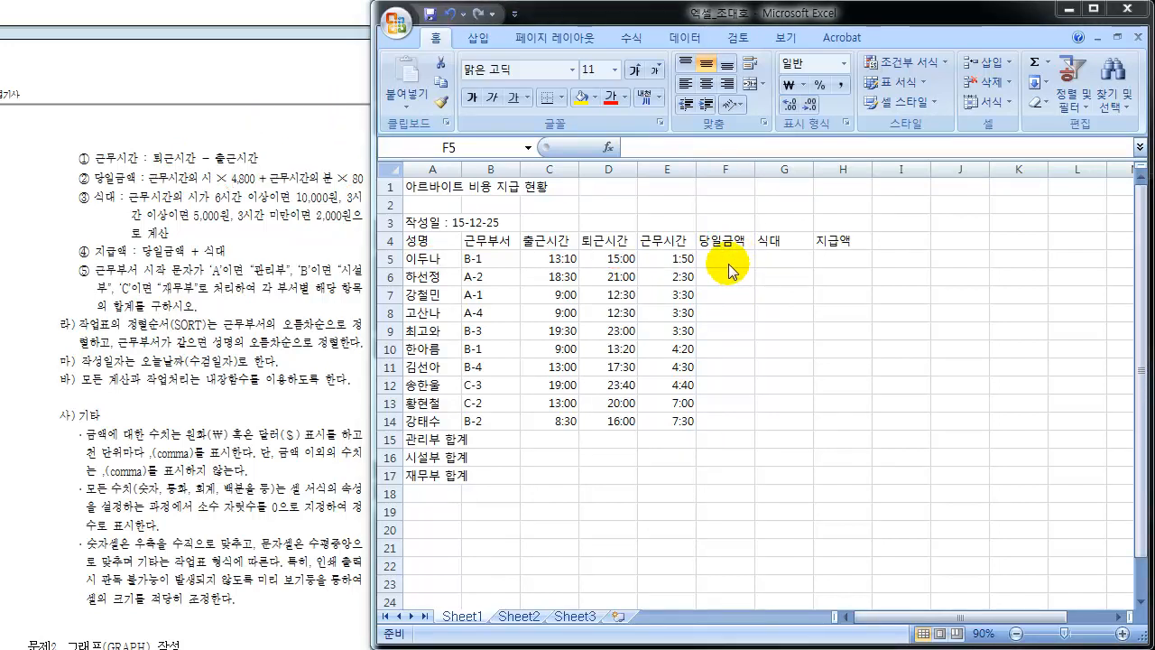
Enter 8800 directly as the first employee's daily amount in F5.
click(729, 264)
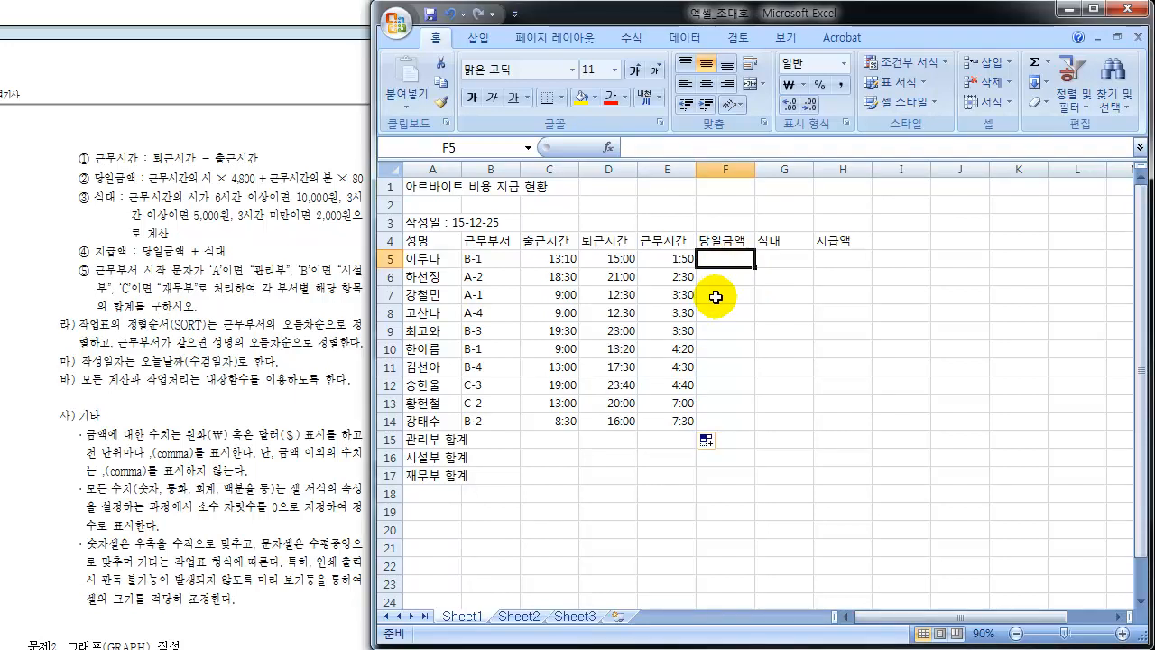
text(8800)
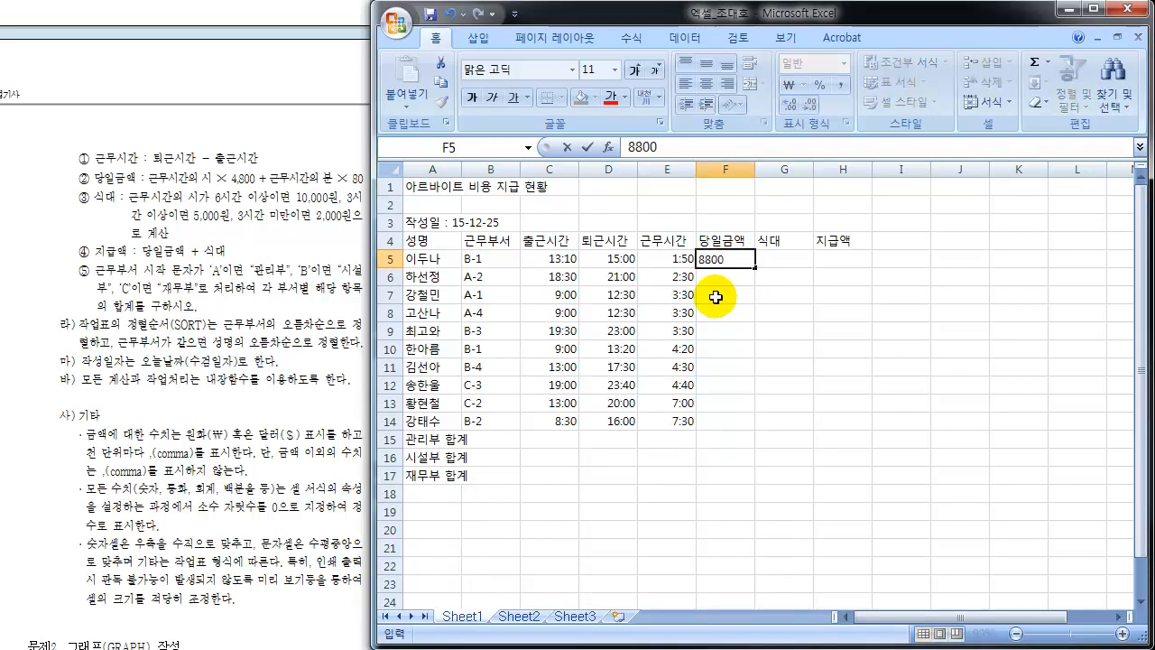
key(Return)
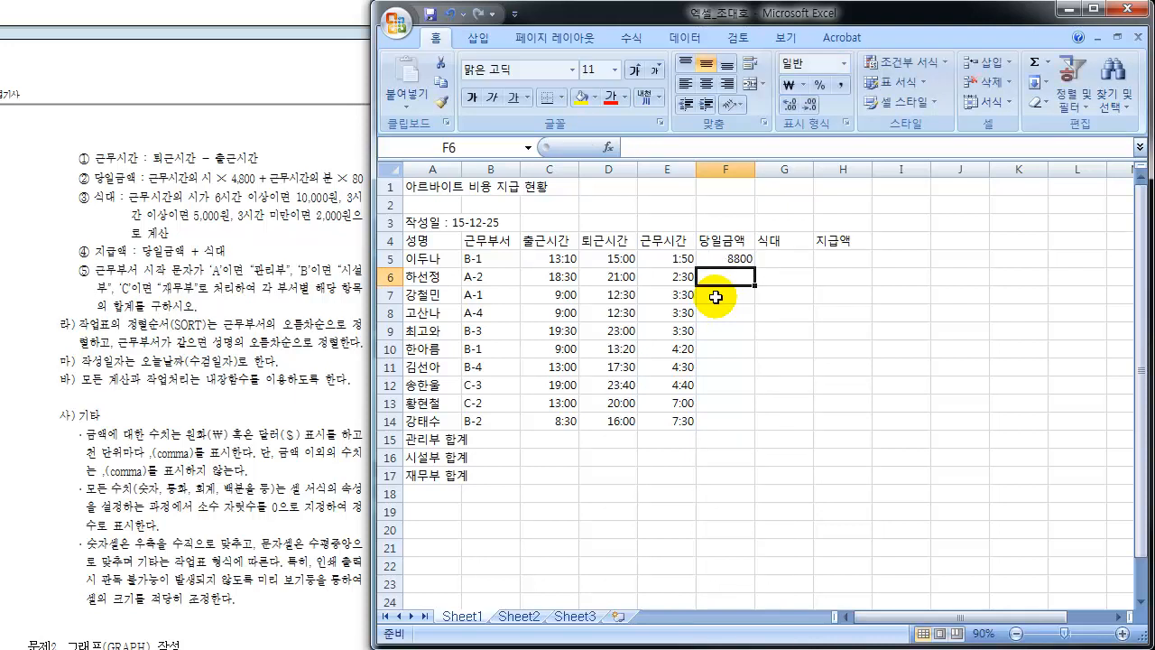
Select the remaining daily amount cells F6:F14 and compare them with the daily amount rule in the exam conditions.
key(shift+Down)
key(shift+Down)
key(shift+Down)
key(shift+Down)
key(shift+Down)
key(shift+Down)
key(shift+Down)
key(shift+Down)
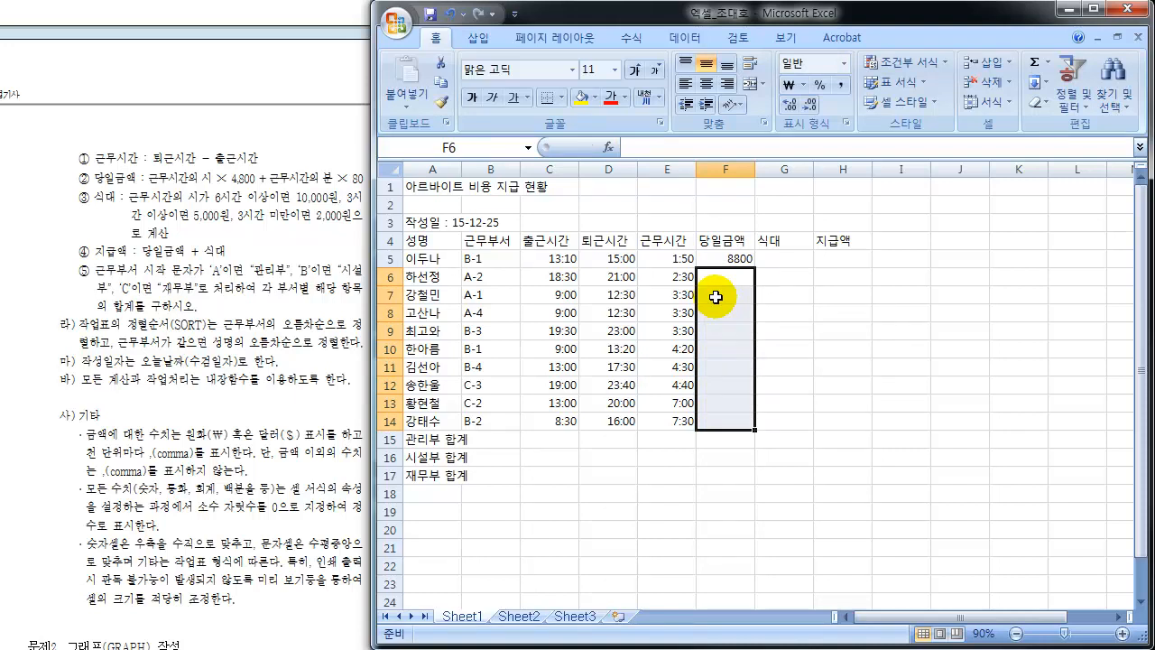
mouse_move(746, 245)
mouse_down()
mouse_move(709, 270)
mouse_move(728, 441)
mouse_move(802, 332)
mouse_move(740, 254)
mouse_move(735, 274)
mouse_up()
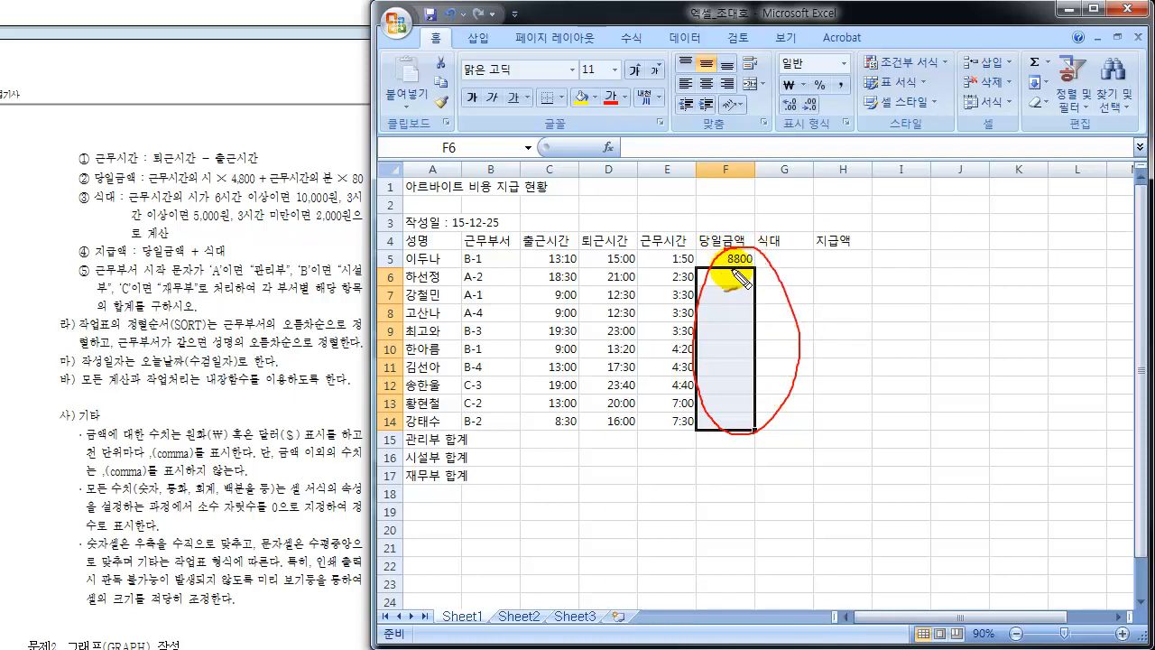
drag(781, 242, 741, 287)
mouse_move(742, 267)
mouse_down()
mouse_move(752, 287)
mouse_move(772, 286)
mouse_up()
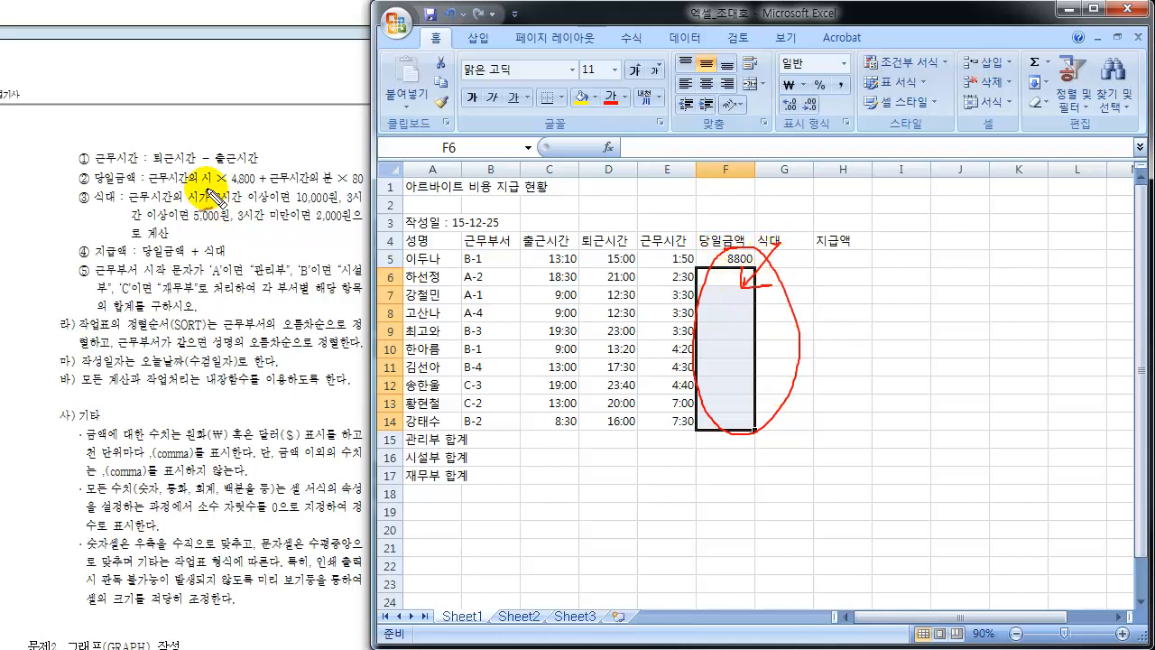
mouse_move(210, 184)
mouse_down()
mouse_move(353, 172)
mouse_move(194, 172)
mouse_move(217, 180)
mouse_up()
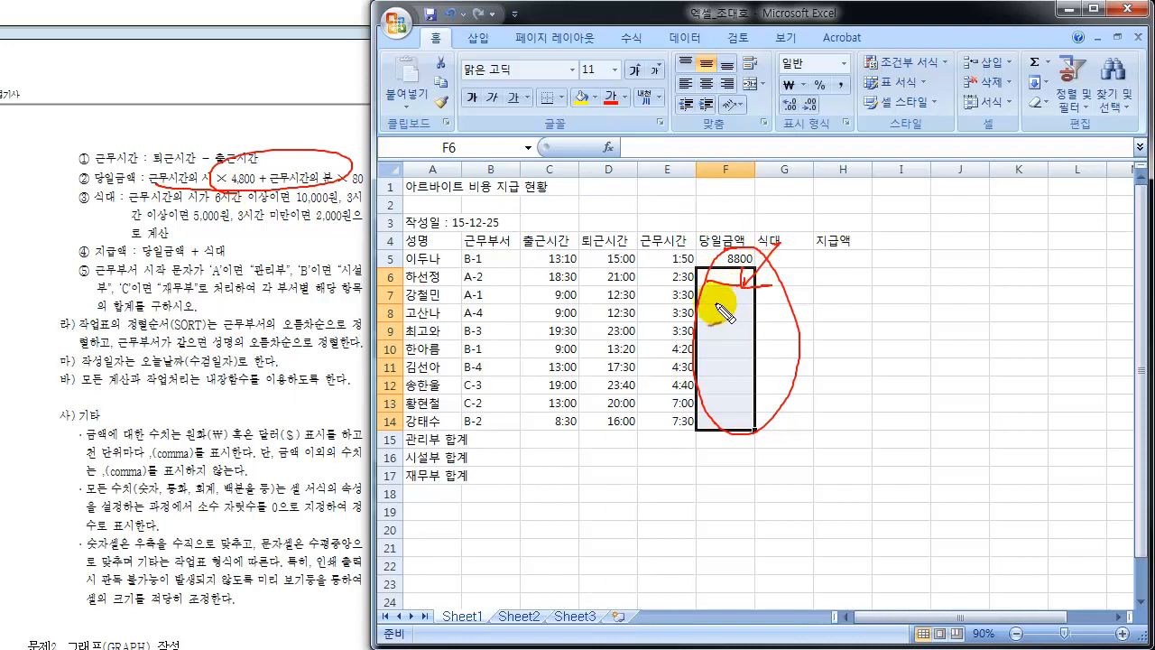
mouse_move(712, 299)
mouse_down()
mouse_move(741, 302)
mouse_move(741, 324)
mouse_up()
mouse_move(714, 345)
mouse_down()
mouse_move(740, 347)
mouse_move(747, 430)
mouse_up()
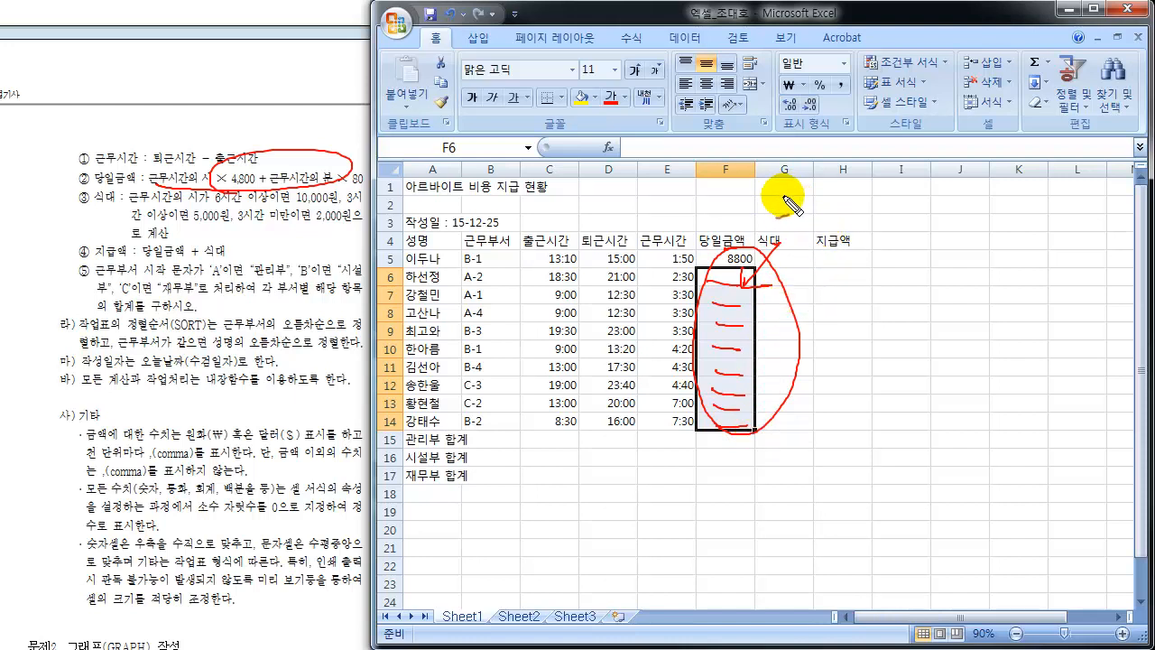
Review the directly entered daily amount in F5 against the empty cells of the other employees.
mouse_move(771, 196)
mouse_down()
mouse_move(796, 200)
mouse_move(806, 220)
mouse_move(767, 201)
mouse_move(780, 214)
mouse_up()
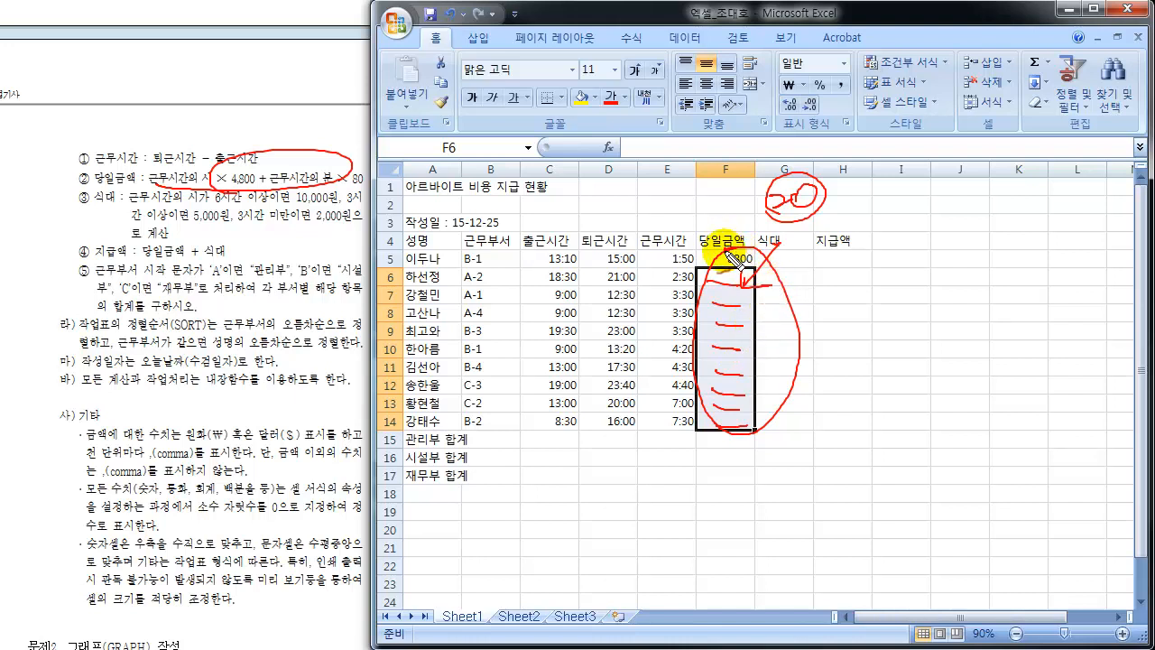
mouse_move(751, 253)
mouse_down()
mouse_move(715, 259)
mouse_move(739, 270)
mouse_move(745, 247)
mouse_up()
mouse_move(467, 485)
mouse_down()
mouse_move(467, 503)
mouse_move(733, 513)
mouse_move(740, 478)
mouse_move(465, 485)
mouse_move(704, 504)
mouse_up()
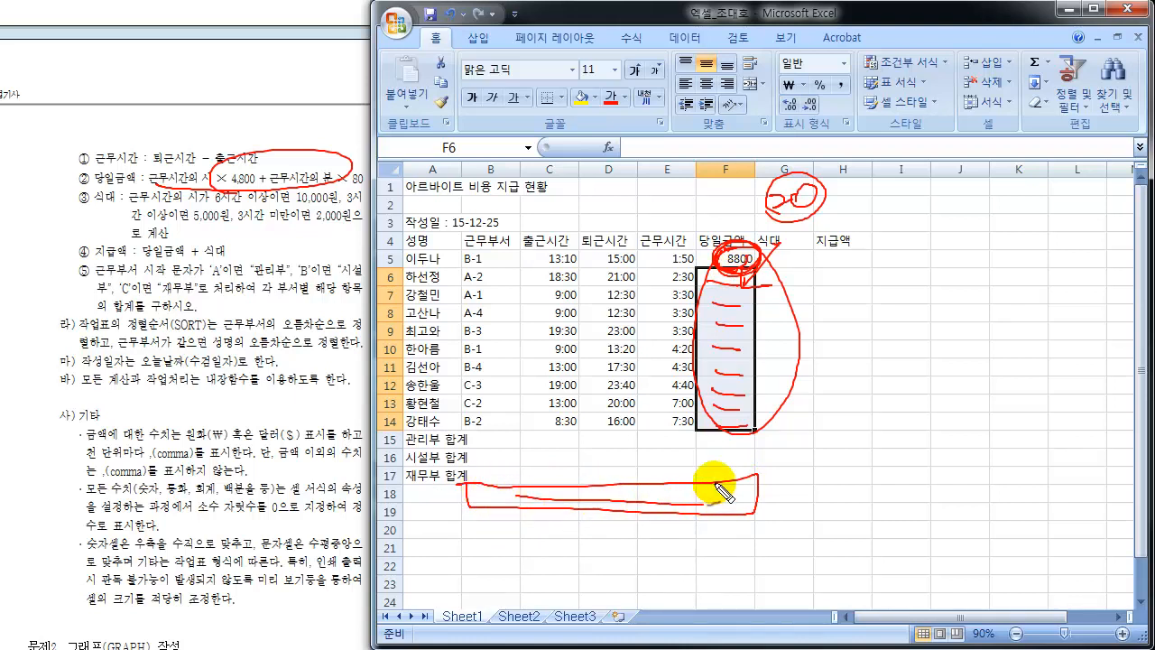
mouse_move(728, 465)
mouse_down()
mouse_move(714, 495)
mouse_move(763, 502)
mouse_move(754, 519)
mouse_up()
drag(469, 499, 458, 529)
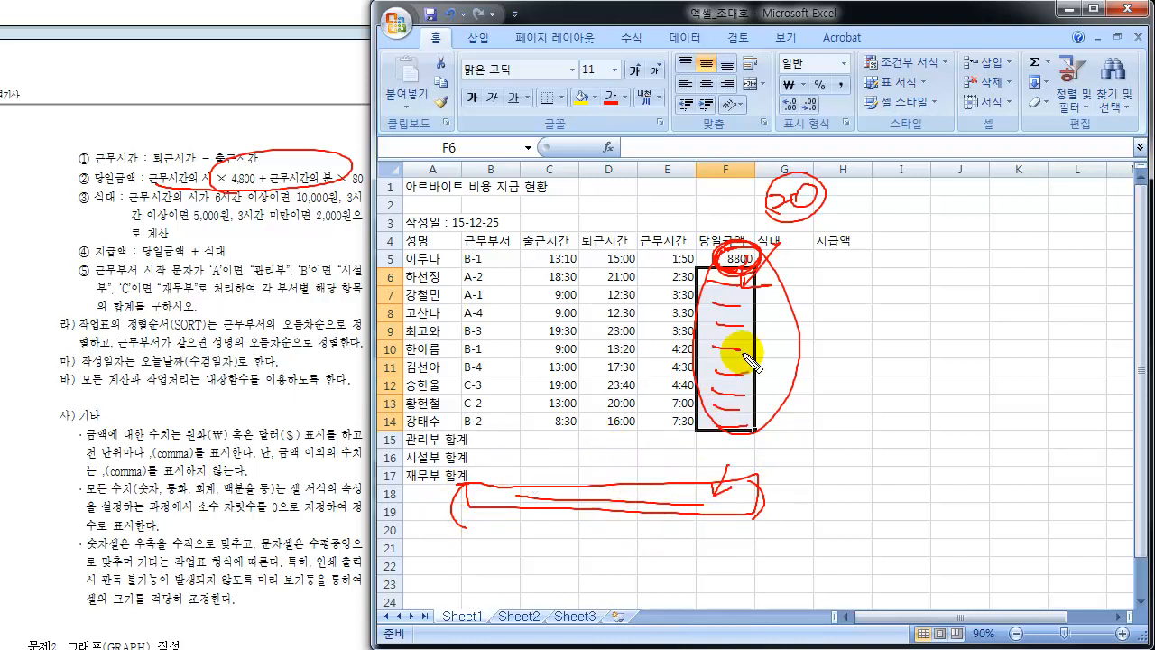
mouse_move(780, 254)
mouse_down()
mouse_move(815, 277)
mouse_move(781, 263)
mouse_move(831, 268)
mouse_up()
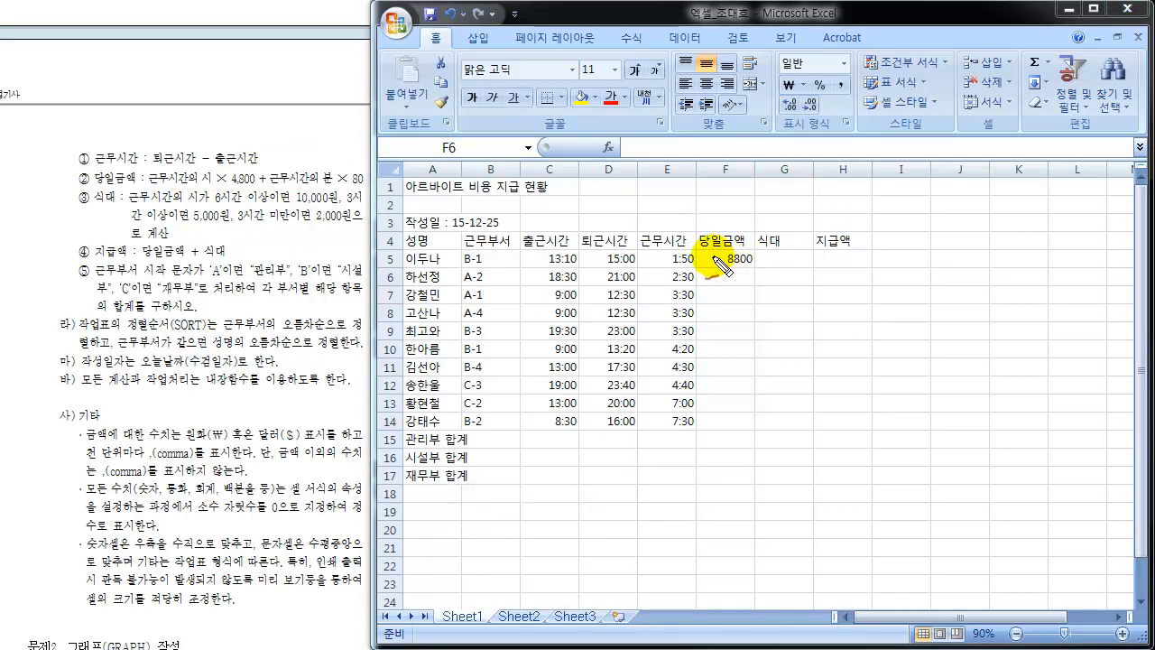
mouse_move(711, 254)
mouse_down()
mouse_move(722, 280)
mouse_move(765, 259)
mouse_move(794, 218)
mouse_up()
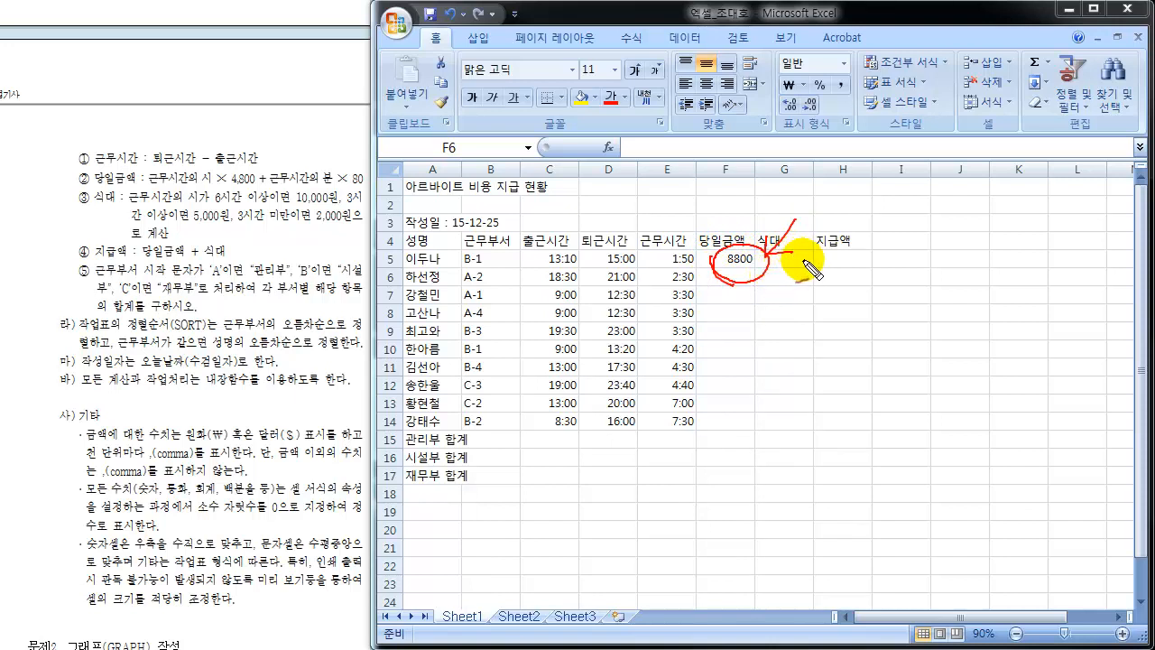
mouse_move(810, 261)
mouse_down()
mouse_move(749, 283)
mouse_move(767, 268)
mouse_up()
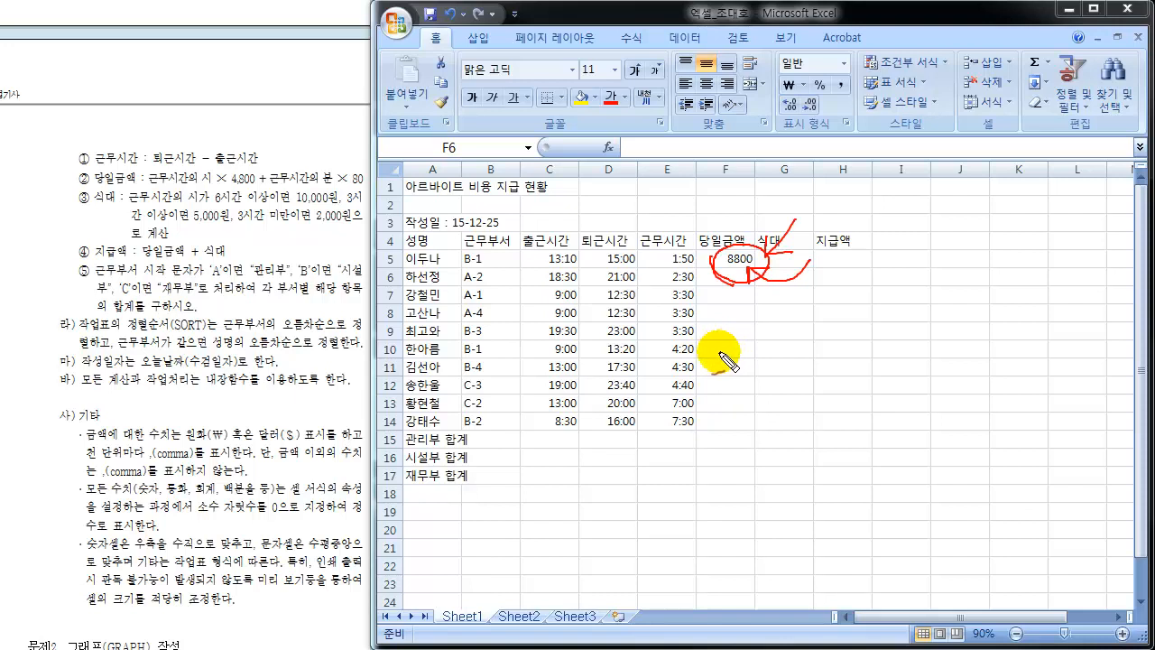
key(Escape)
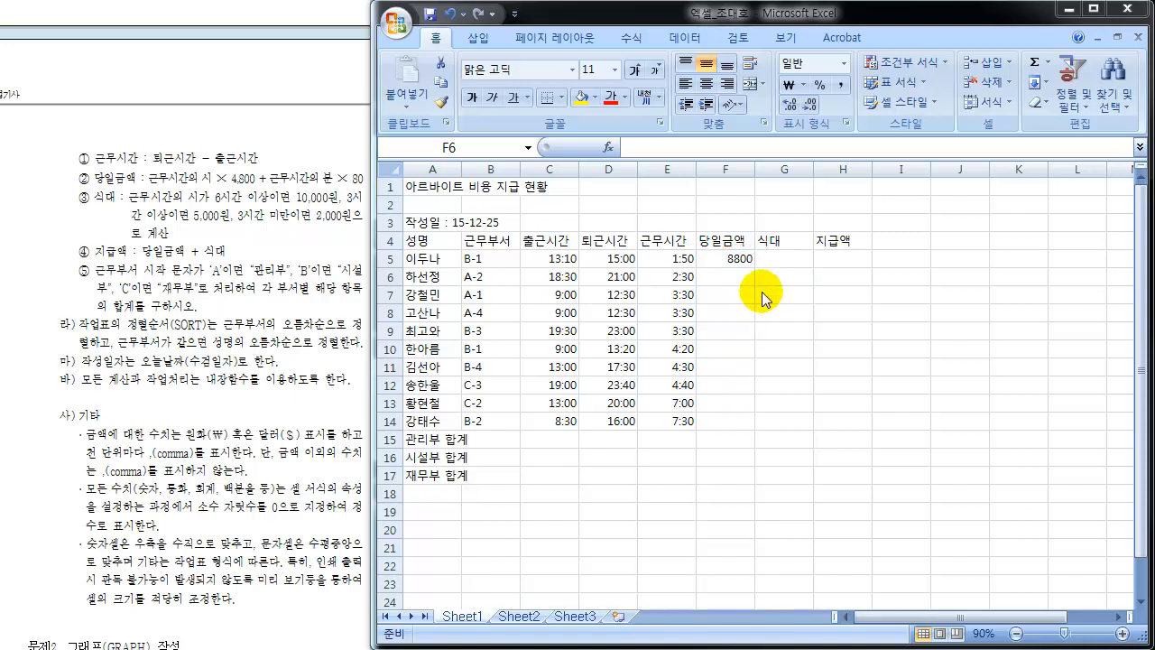
Clear the directly entered daily amount from F5.
click(719, 258)
click(740, 260)
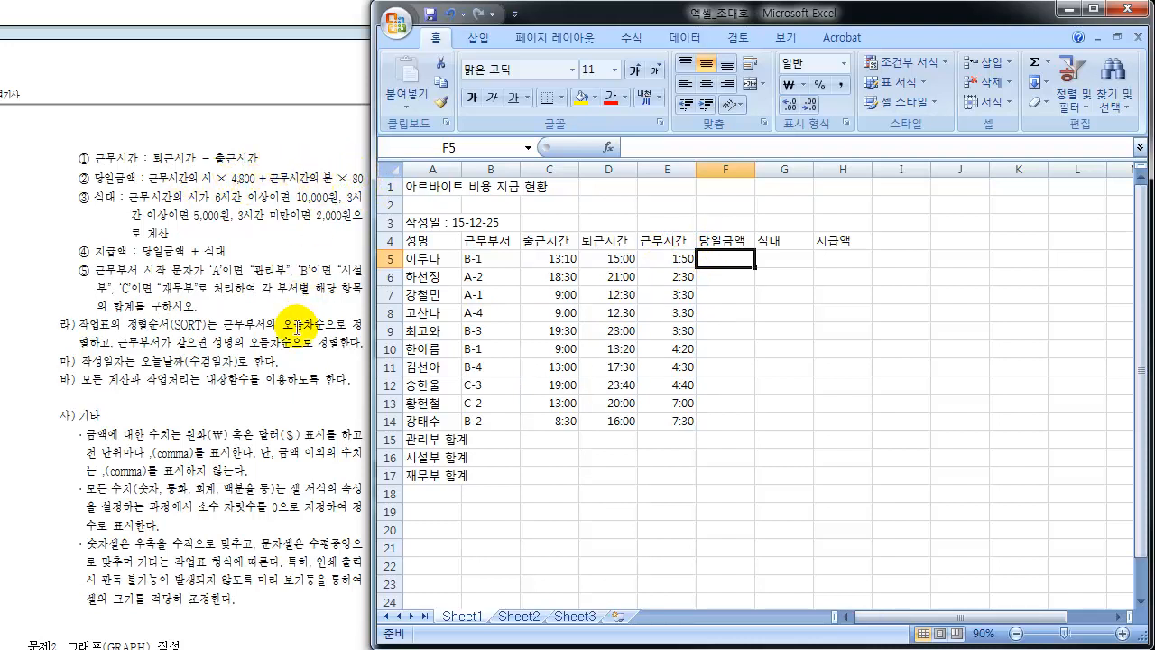
Match the hour and minute parts of the daily amount rule with the HOUR and MINUTE functions.
key(ctrl+shift+d)
mouse_move(182, 178)
mouse_down()
mouse_move(174, 156)
mouse_move(200, 121)
mouse_move(274, 102)
mouse_up()
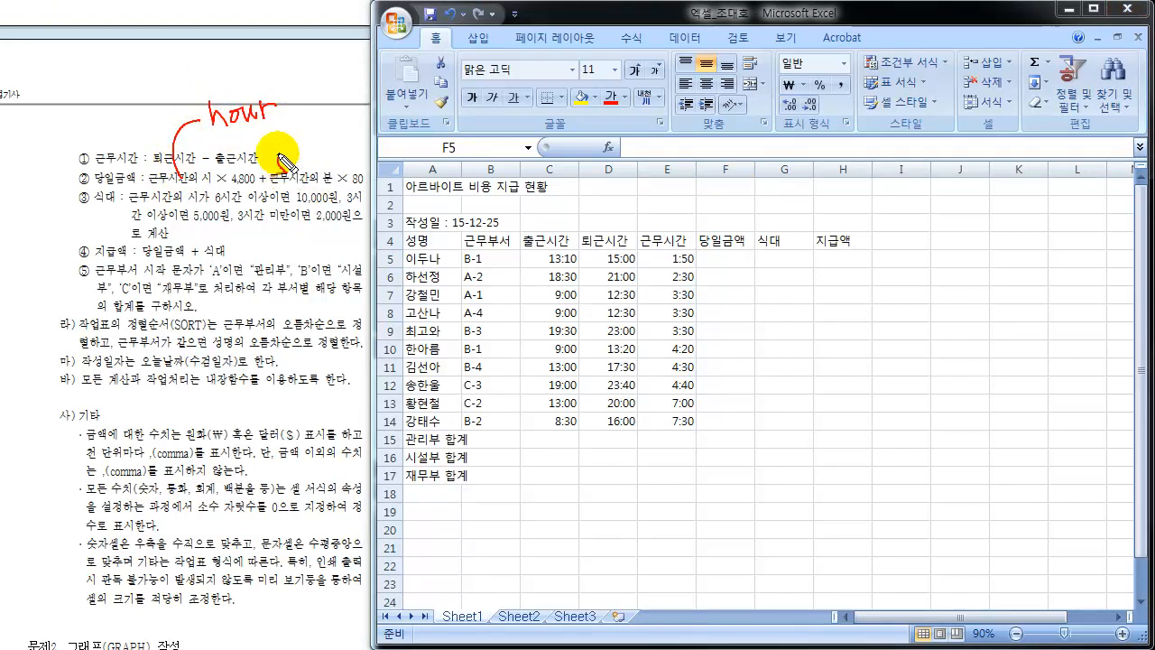
mouse_move(279, 162)
mouse_down()
mouse_move(319, 124)
mouse_move(346, 135)
mouse_move(393, 124)
mouse_up()
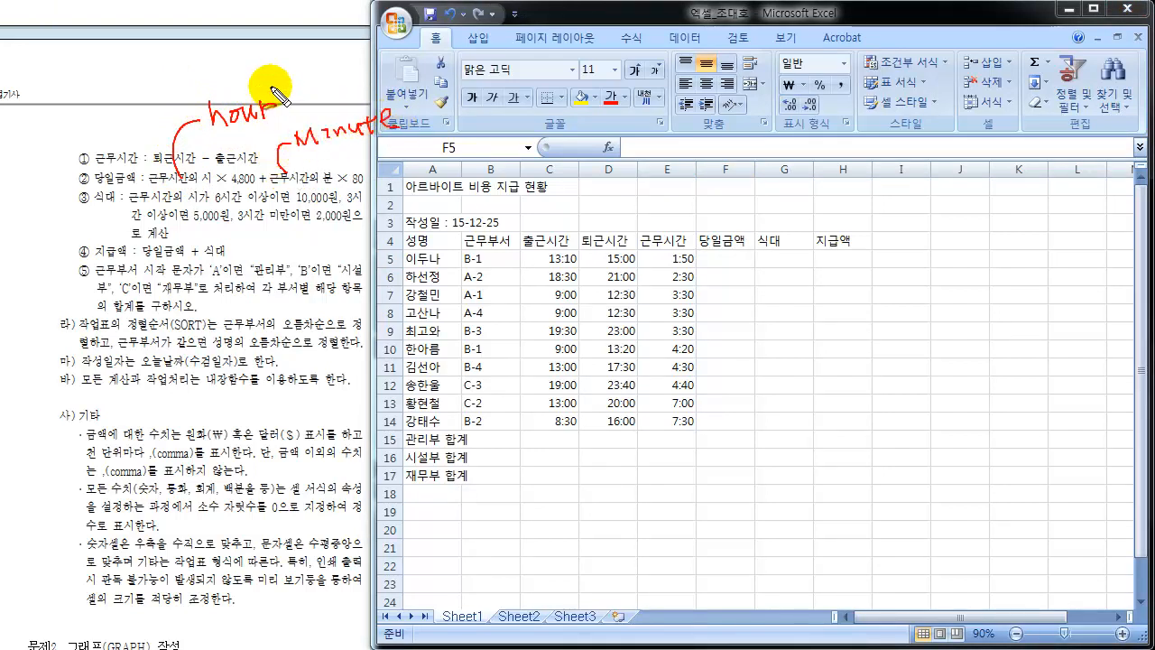
drag(277, 82, 302, 78)
drag(396, 85, 422, 80)
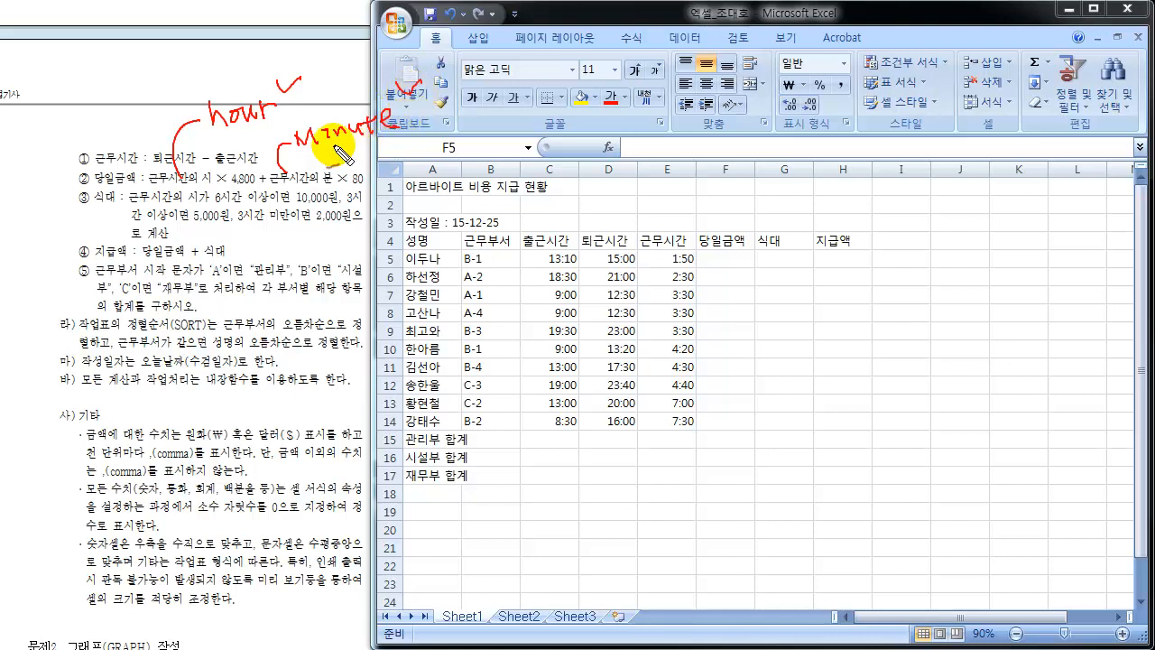
drag(219, 133, 269, 129)
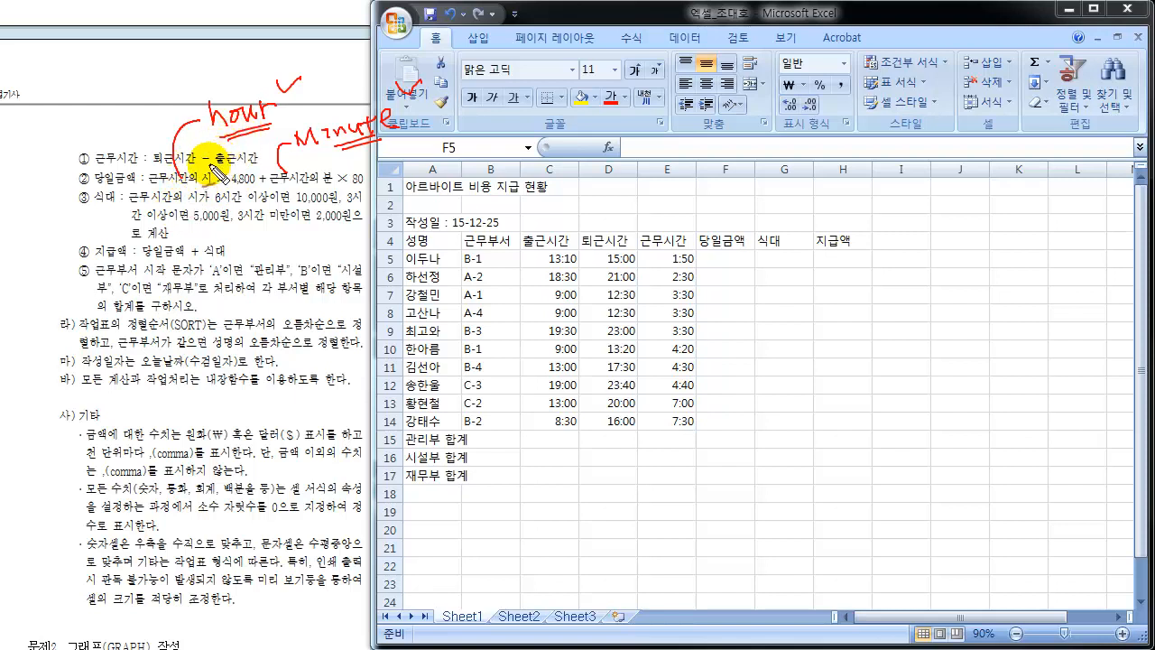
Examine which parts of the work time the daily amount rule multiplies by 4,800 and by 80.
drag(217, 167, 201, 187)
drag(232, 76, 260, 81)
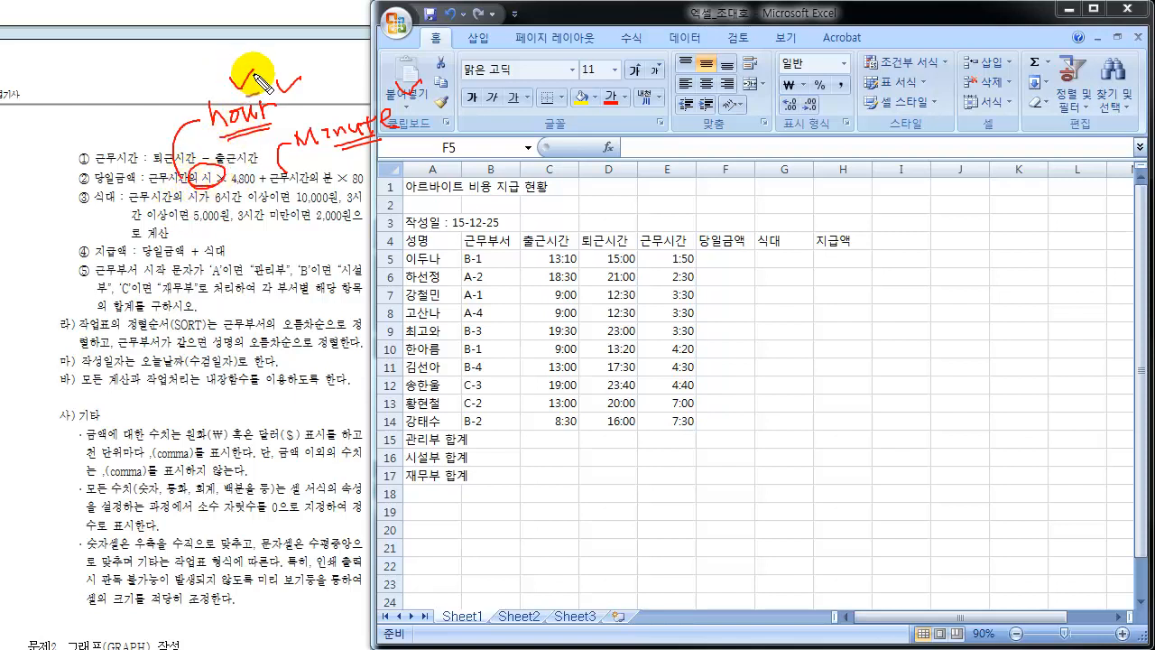
drag(348, 167, 311, 179)
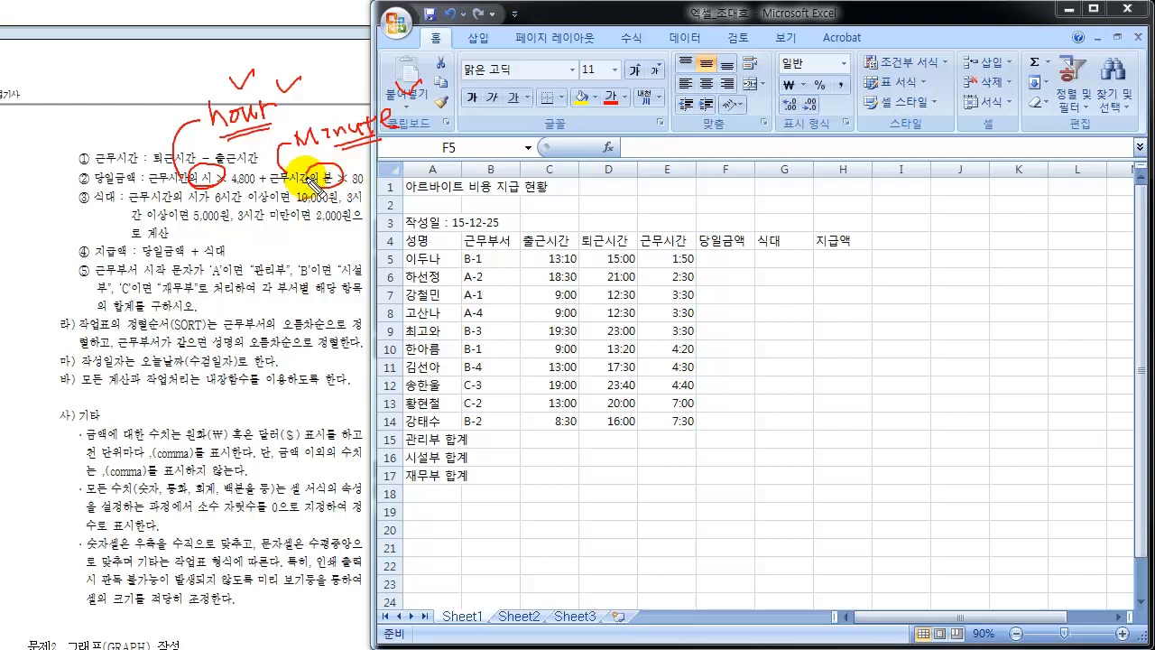
drag(339, 103, 363, 99)
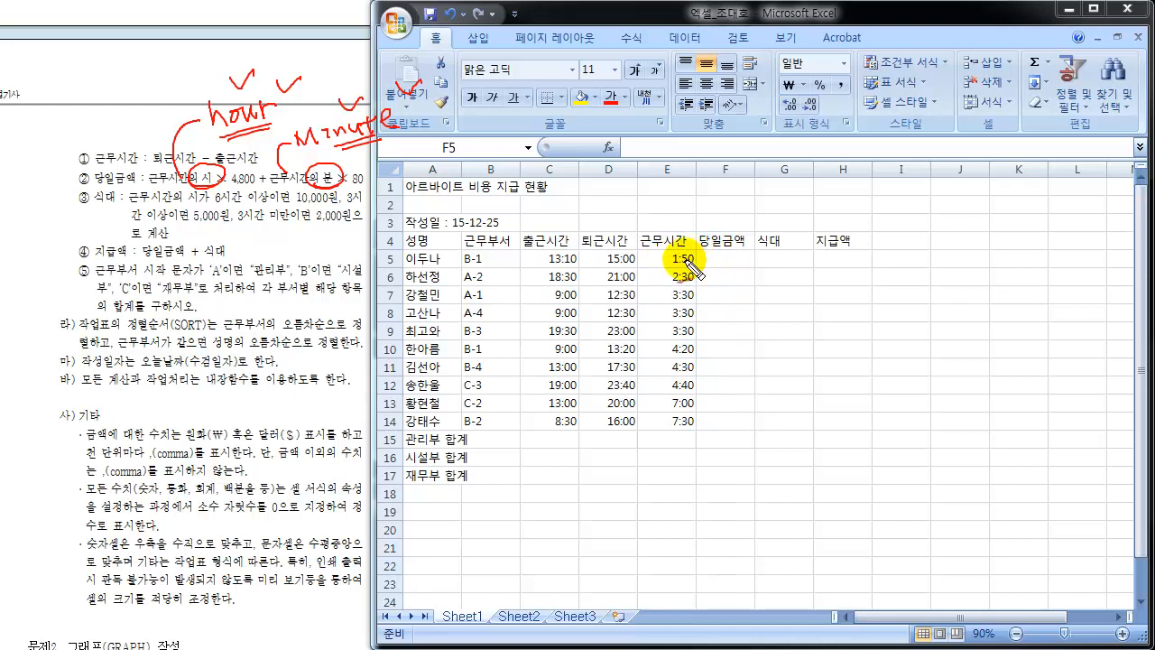
key(Escape)
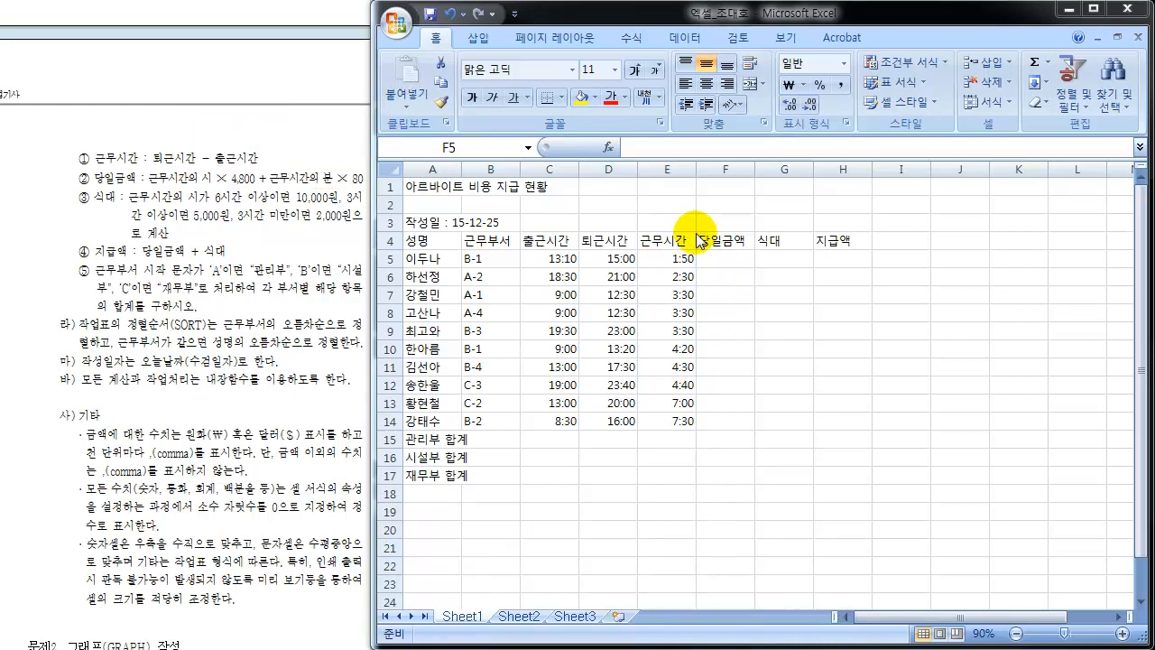
Enter the trial formula =HOUR(E5) in F5 to extract the hour of the first employee's work time.
click(738, 257)
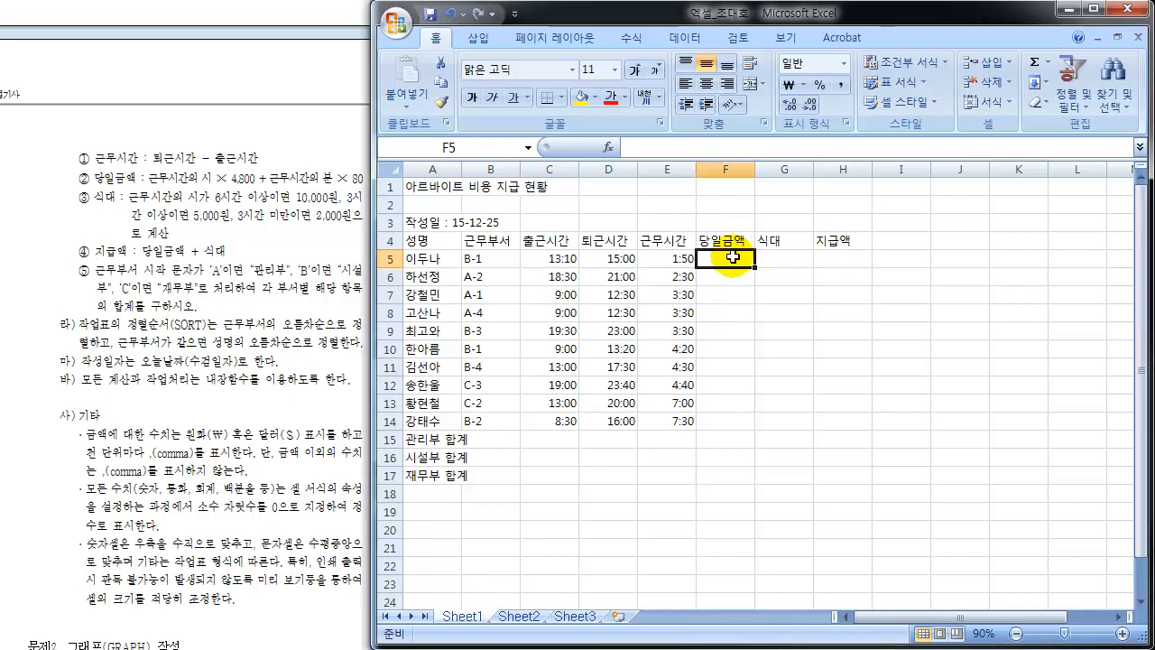
text(=)
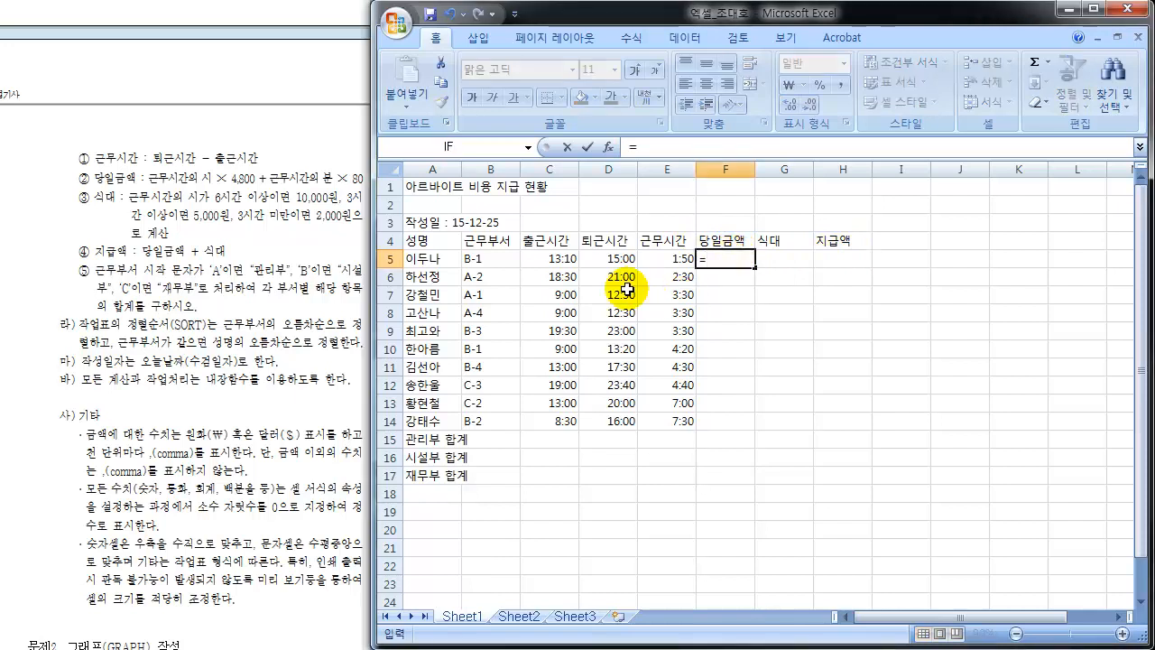
text(ㅗ)
text(H)
text(O)
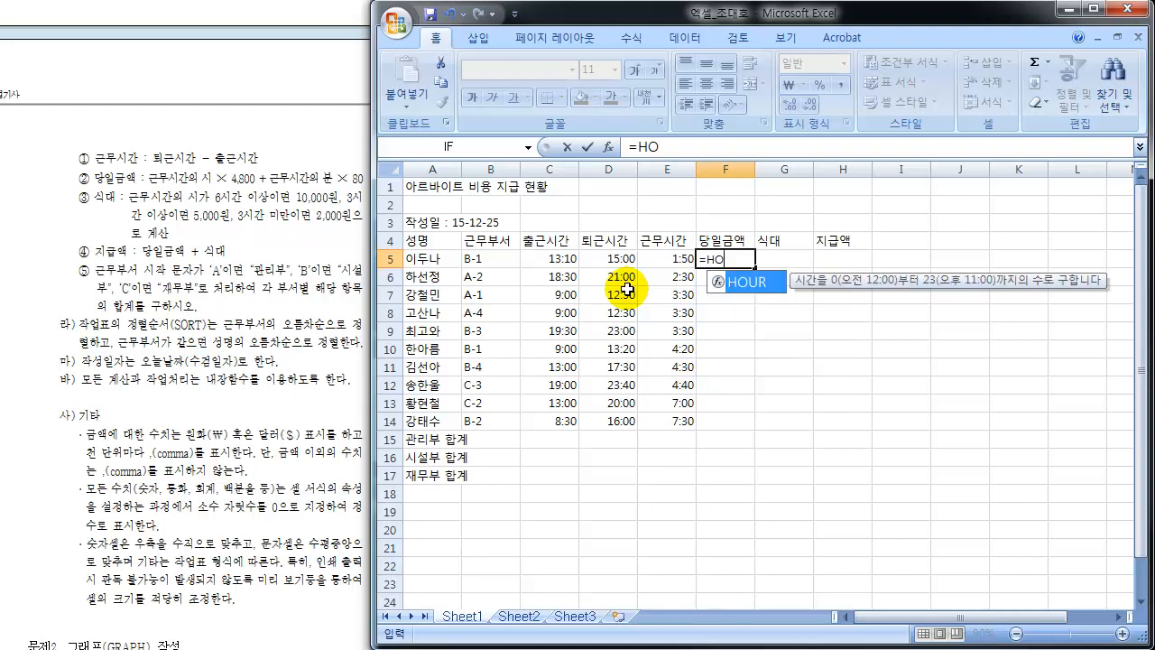
text(UR()
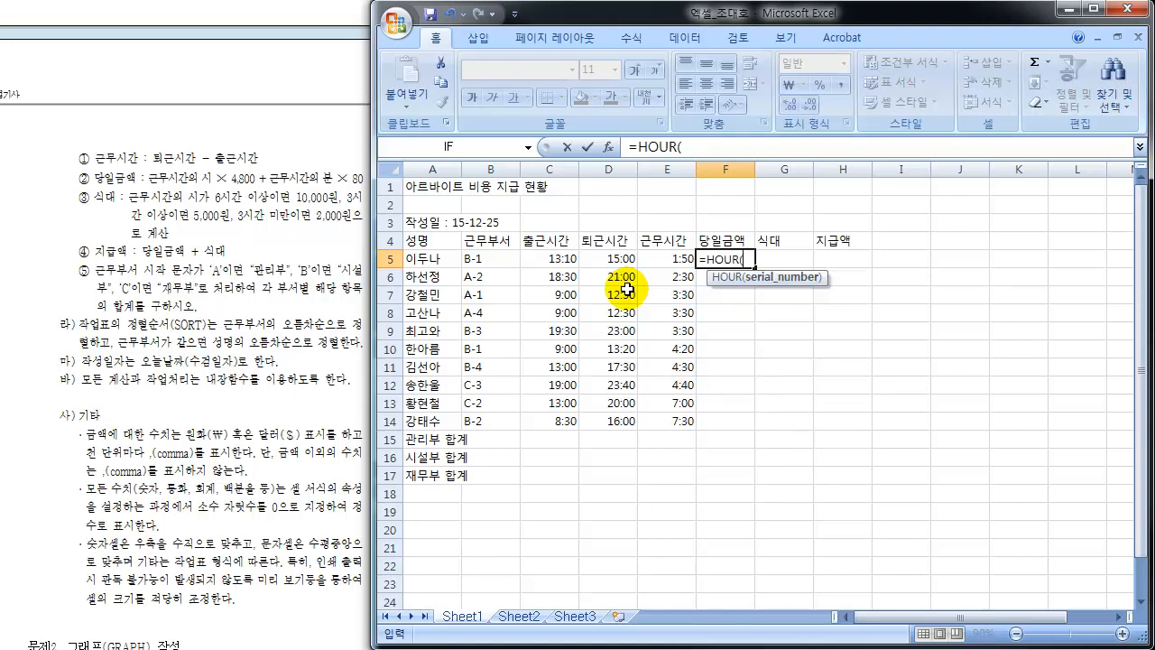
click(676, 259)
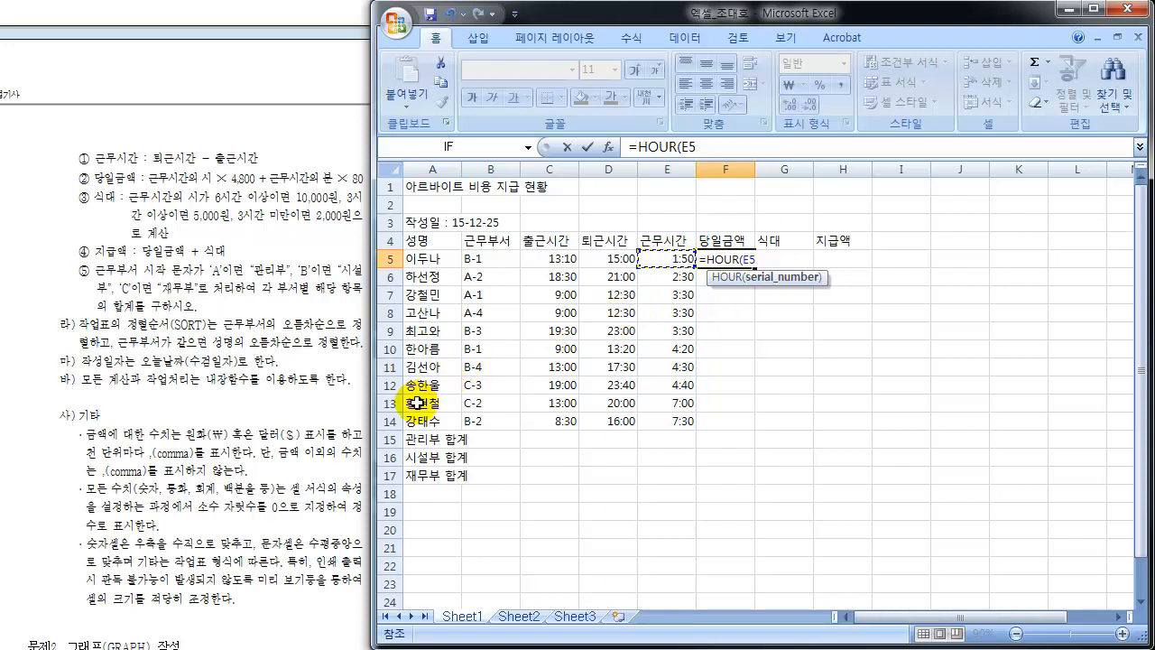
text())
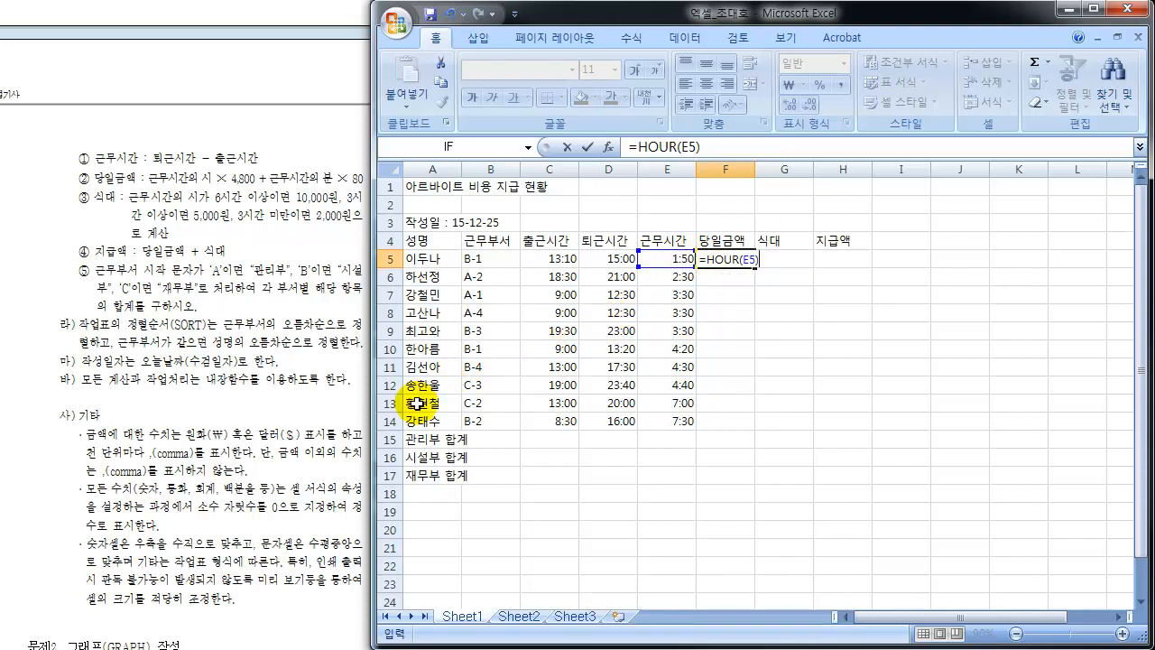
key(Return)
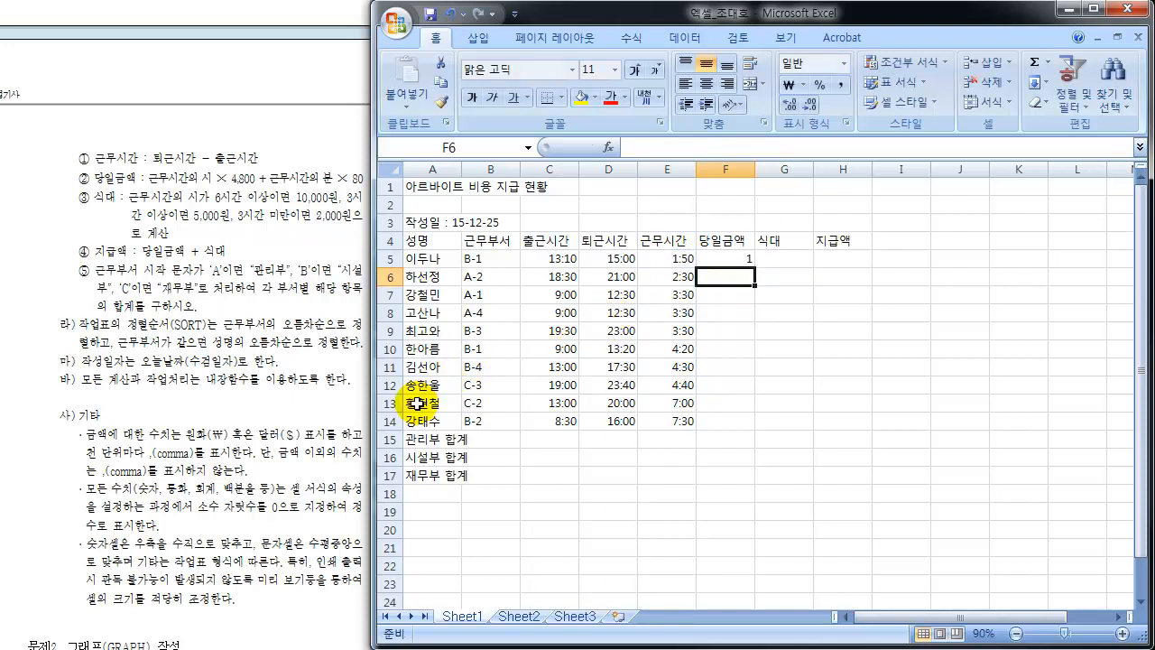
key(Up)
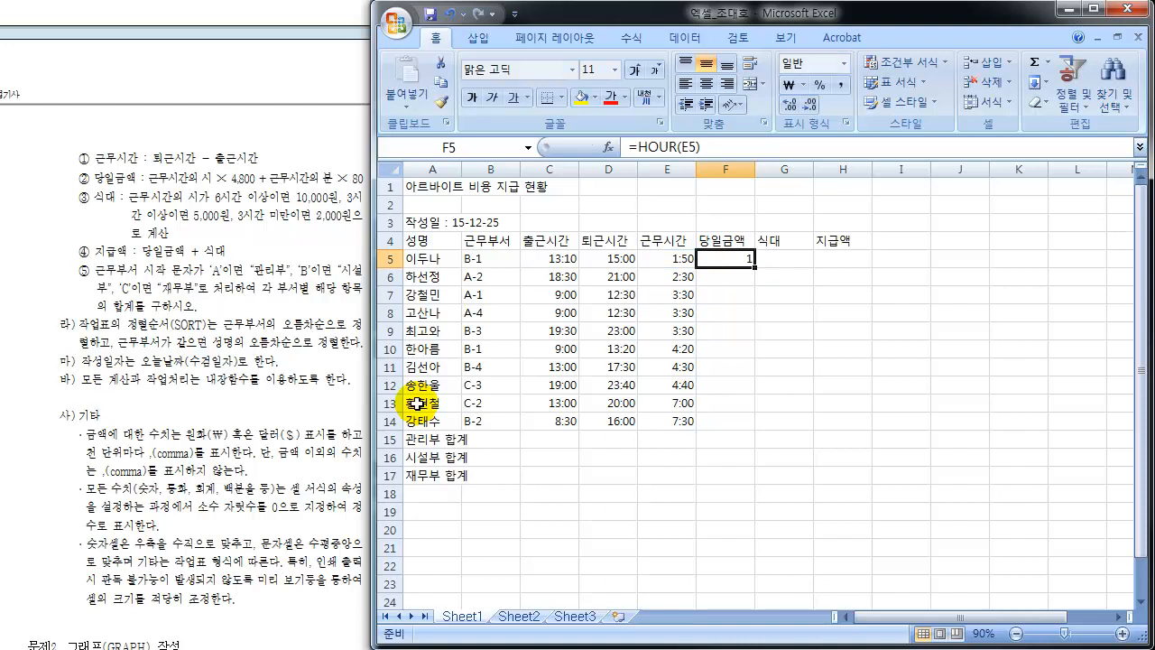
key(Down)
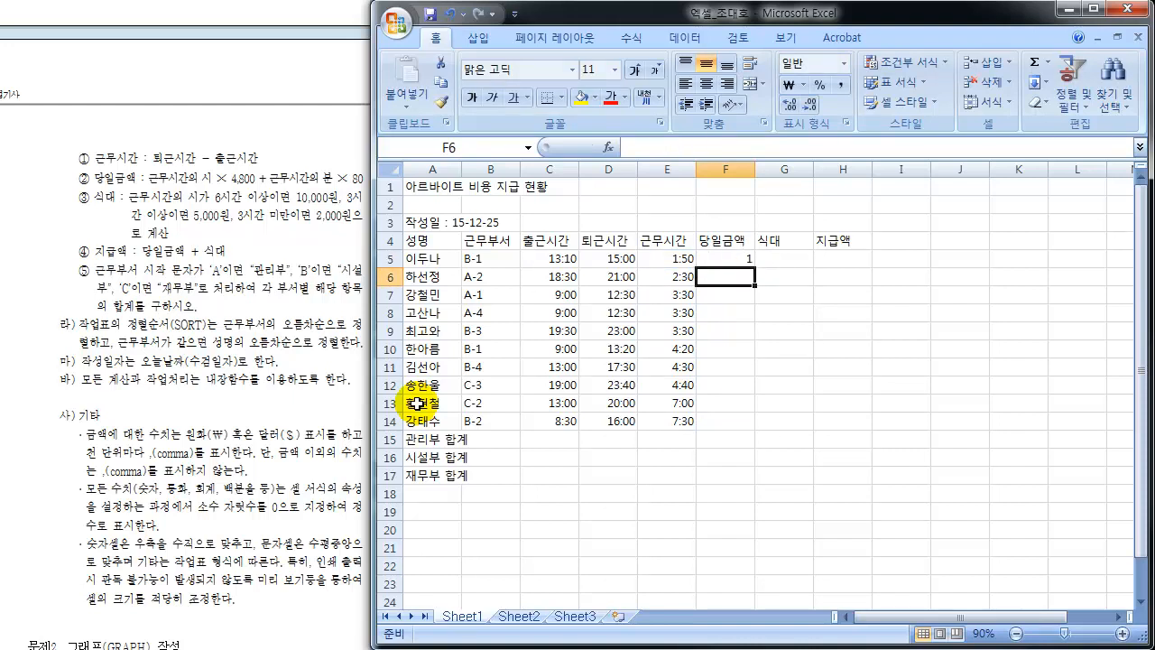
Enter the trial formula =MINUTE(E6) in F6 to extract the minutes of the second employee's work time.
text(=M)
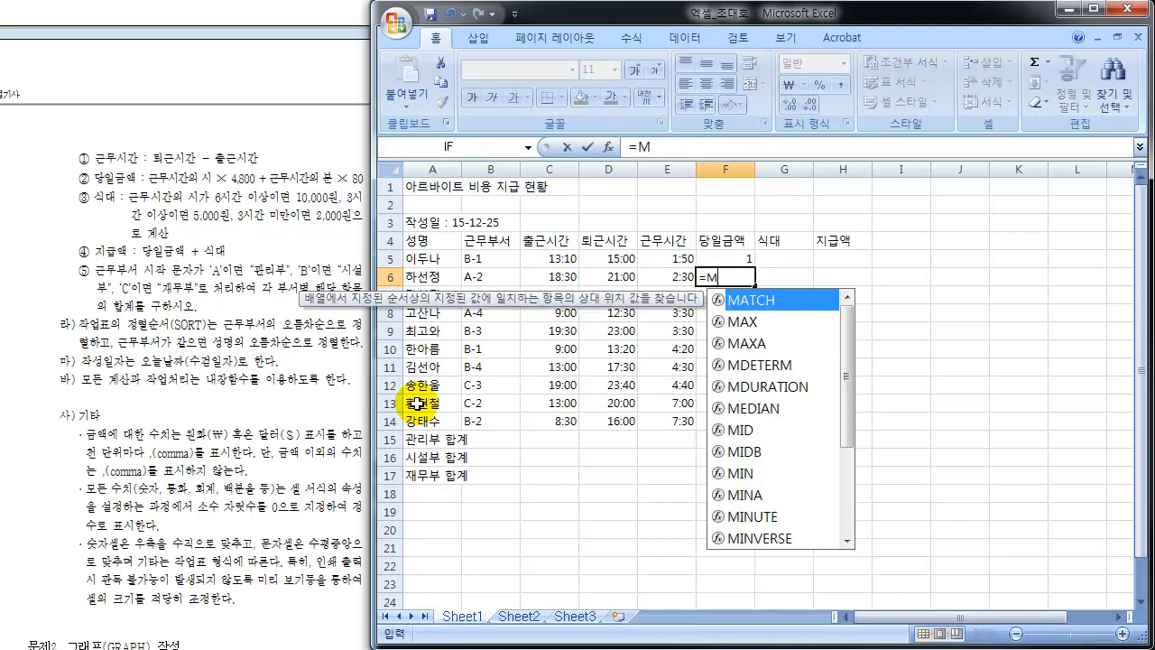
text(INU)
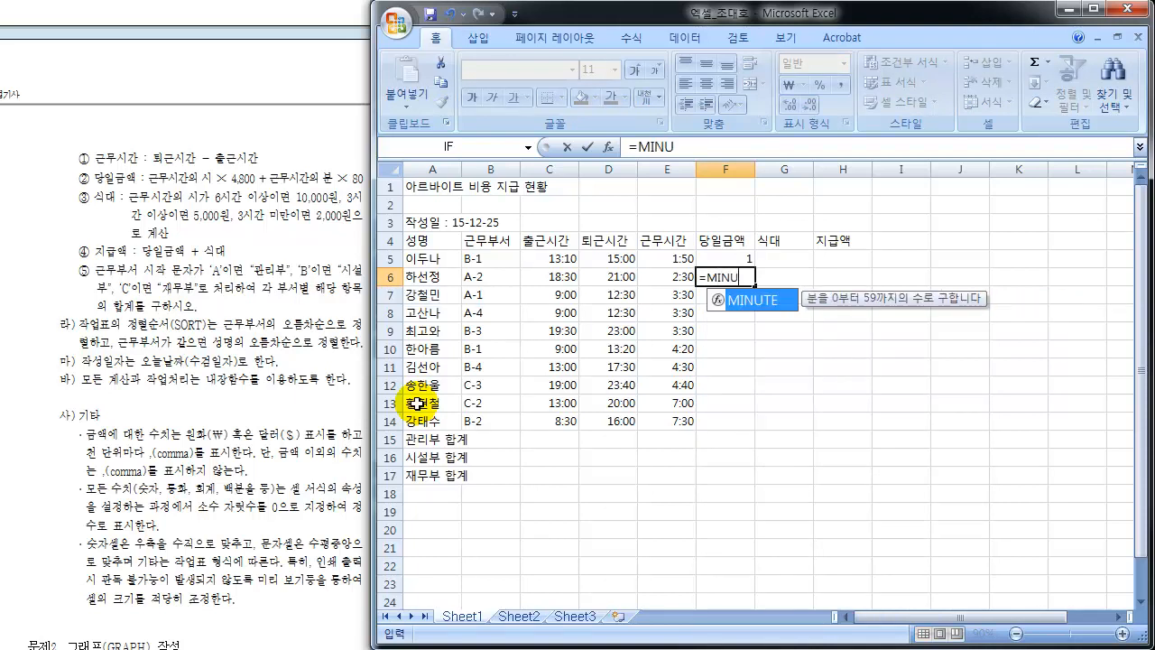
text(TE()
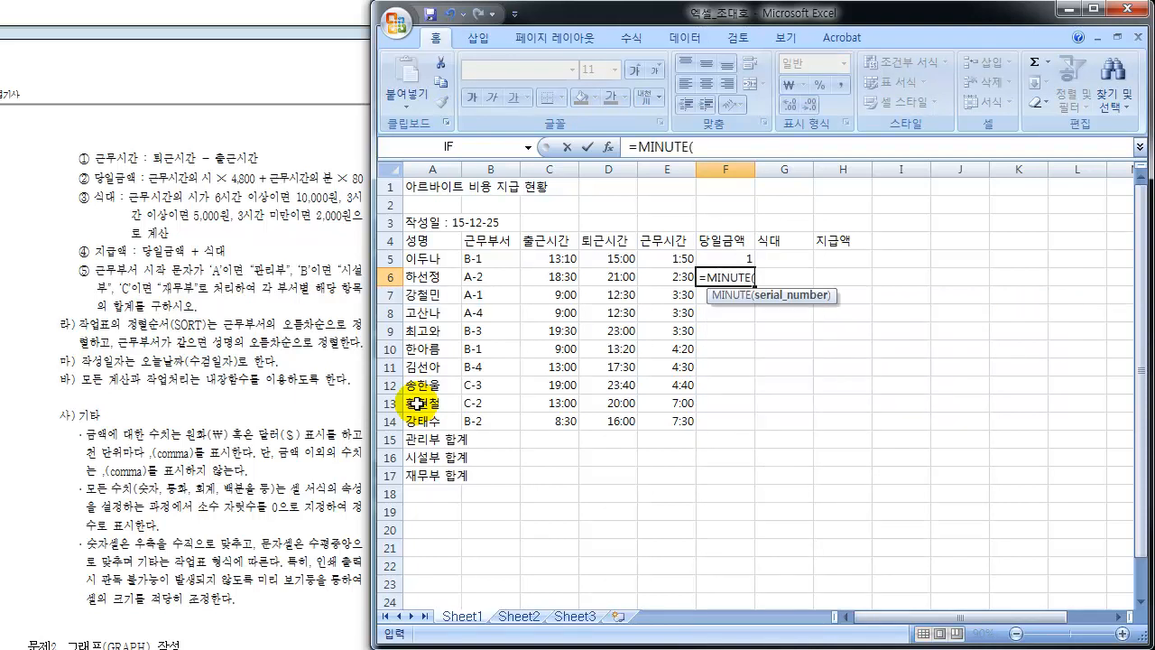
click(673, 276)
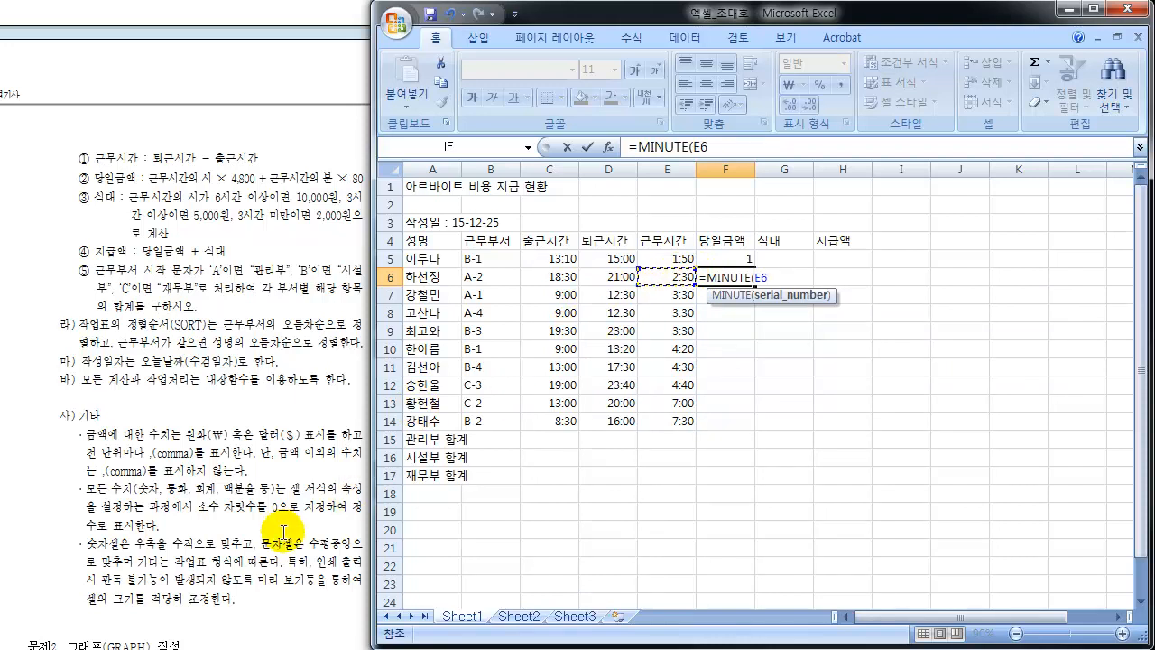
text())
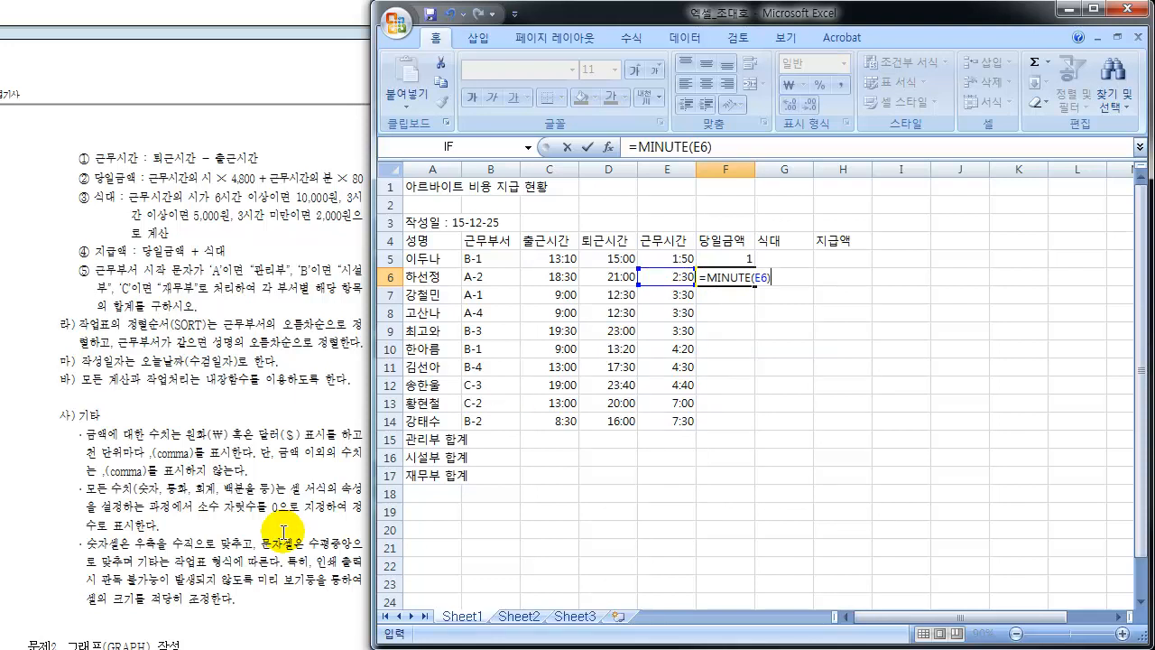
key(Return)
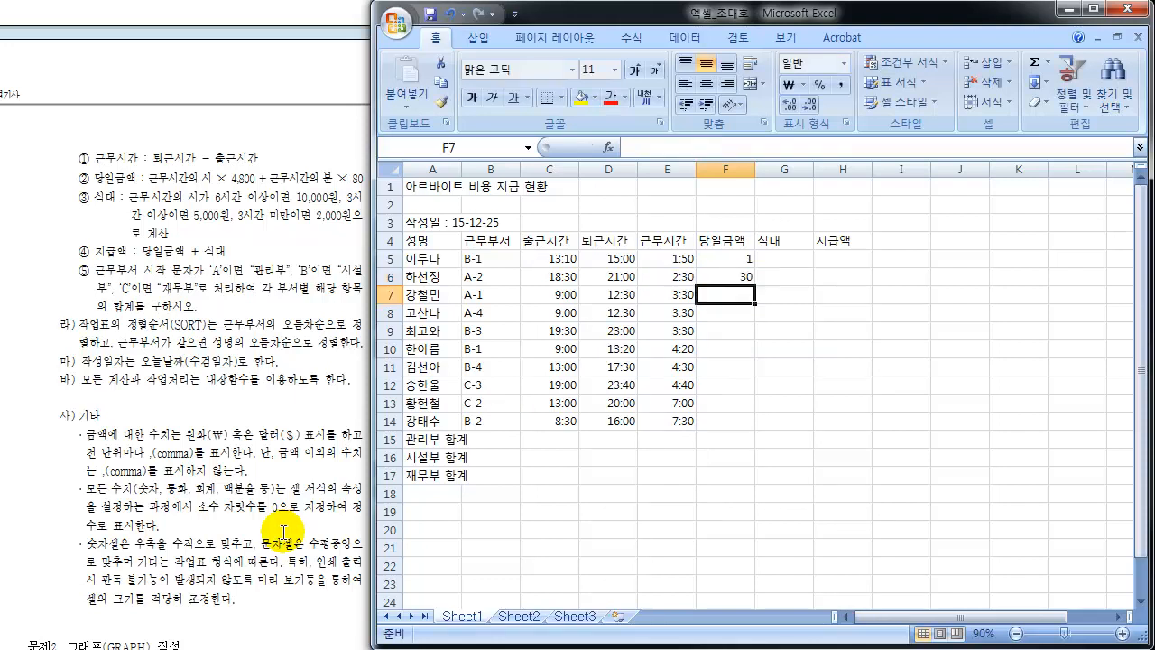
key(Up)
key(Up)
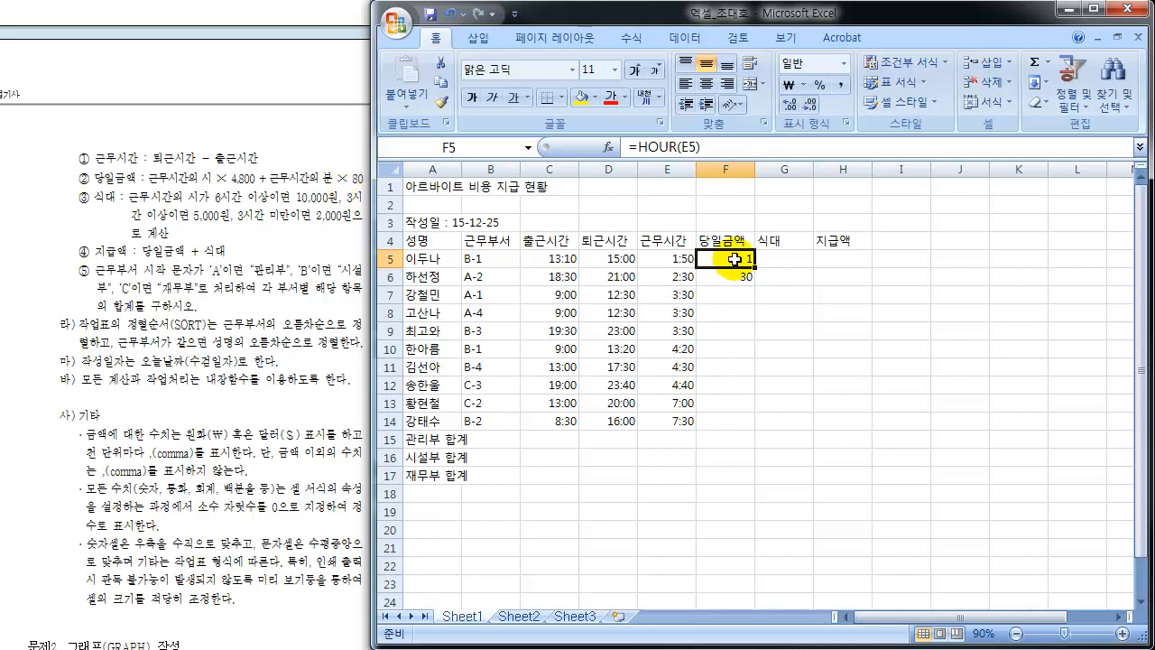
Remove the trial HOUR and MINUTE formulas from F5:F6.
drag(733, 261, 730, 287)
key(ctrl+z)
key(ctrl+z)
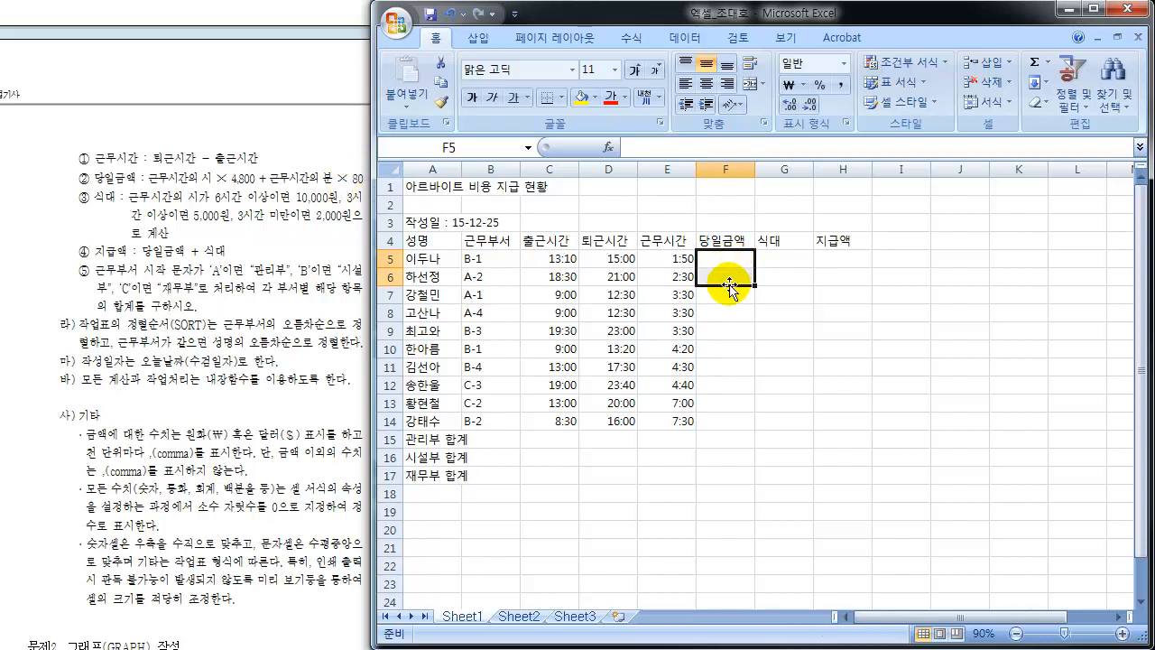
Calculate the first employee's daily amount in F5 with =HOUR(E5)*4800+MINUTE(E5)*80.
text(=H)
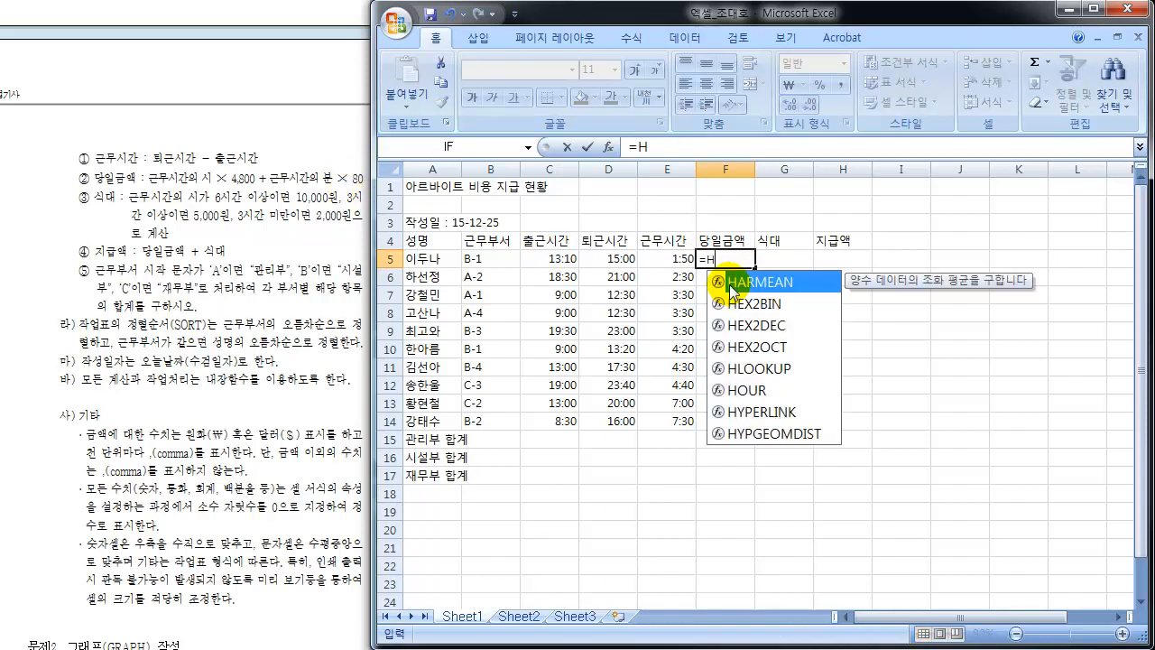
text(OUR()
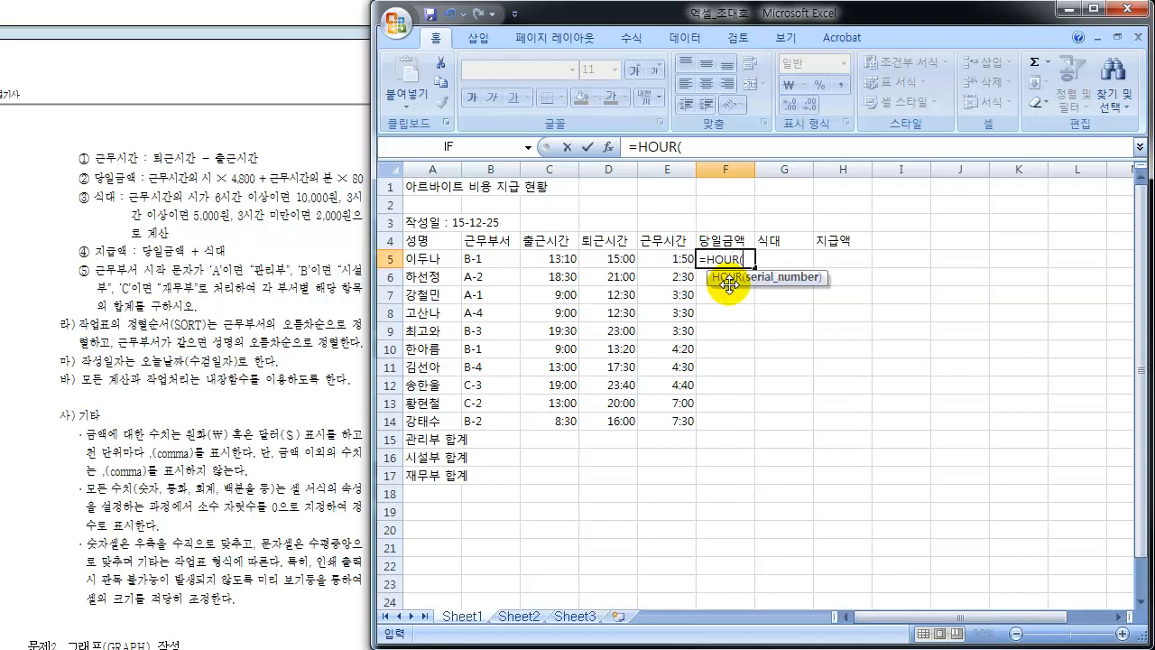
click(668, 260)
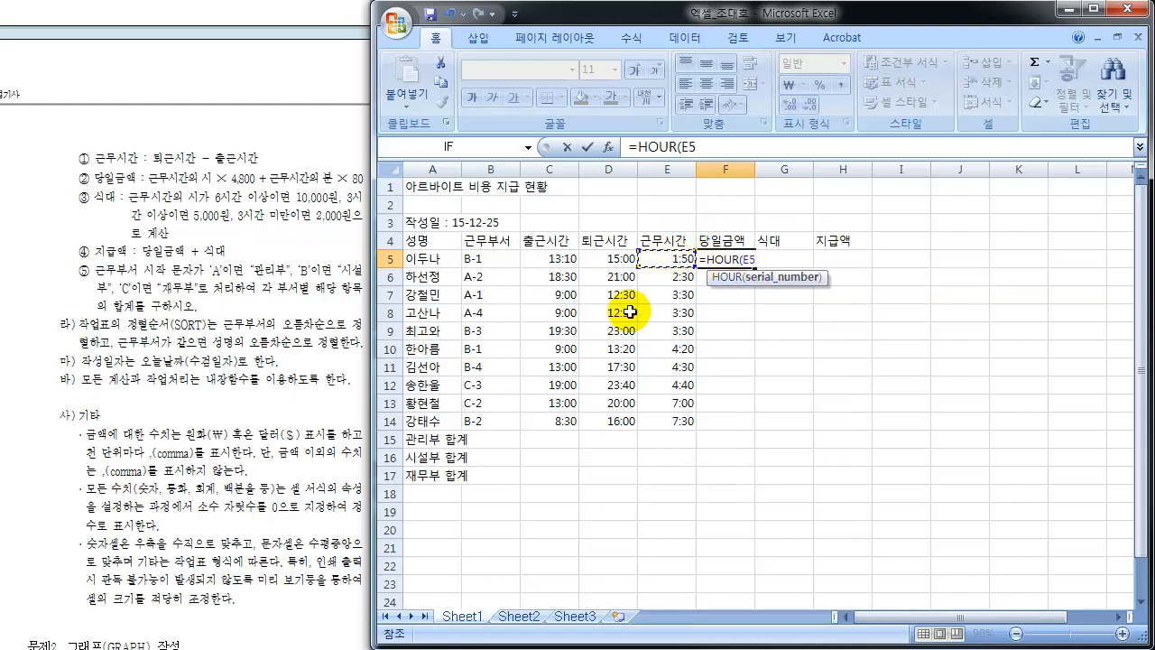
text()*4800+)
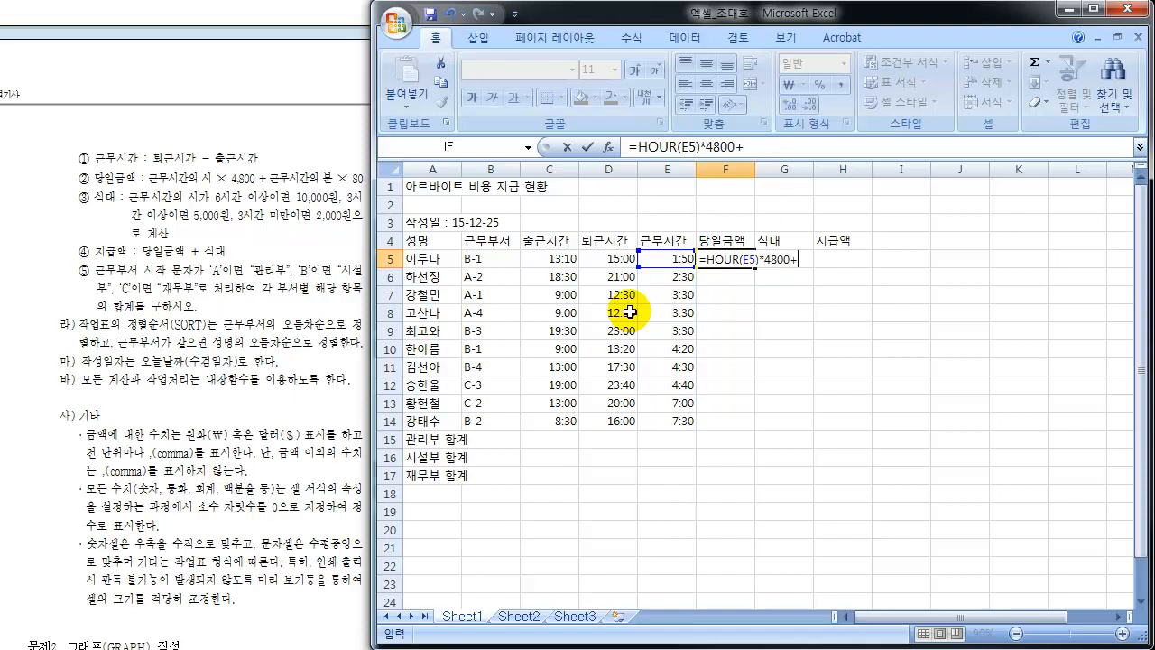
text(M)
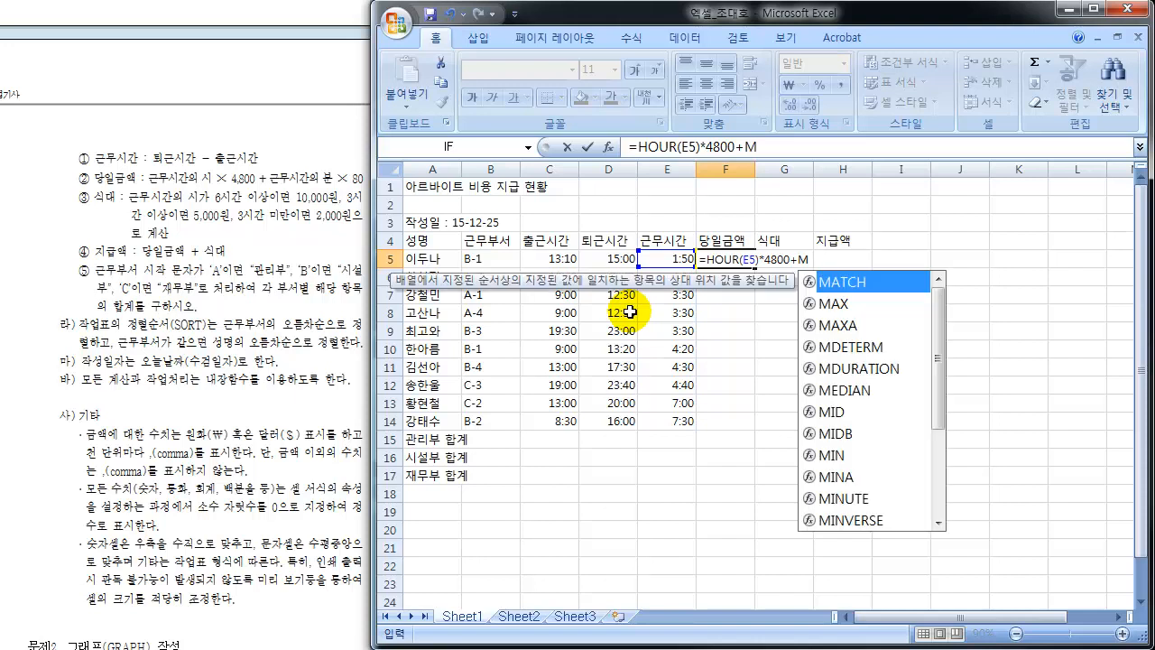
text(INUTE()
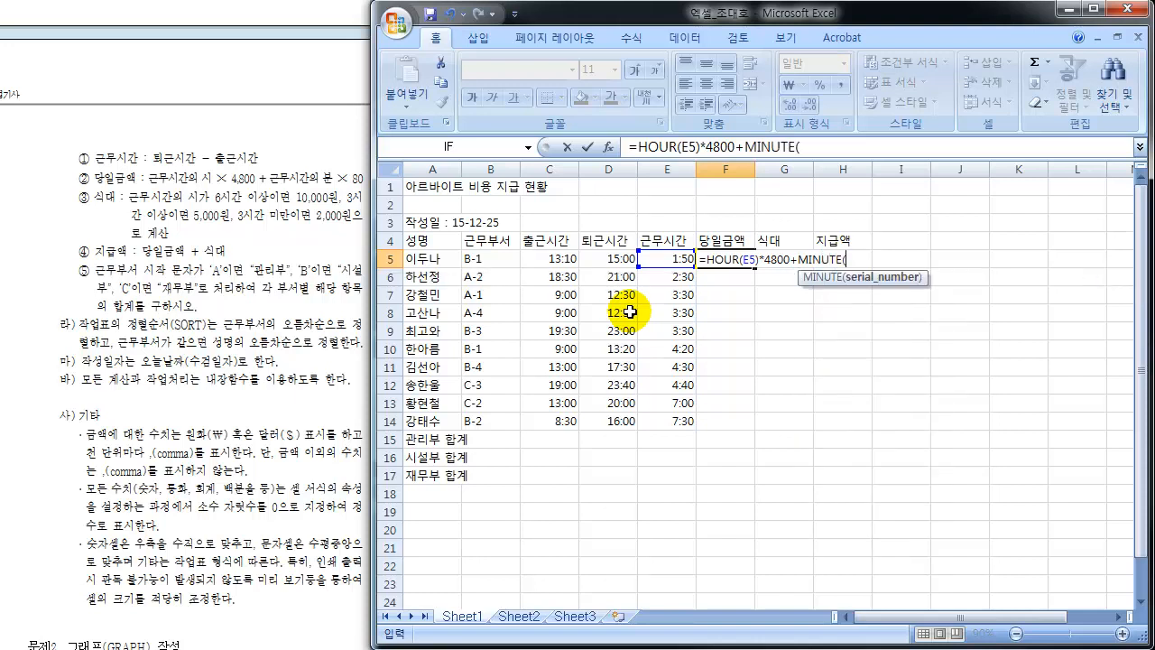
click(666, 262)
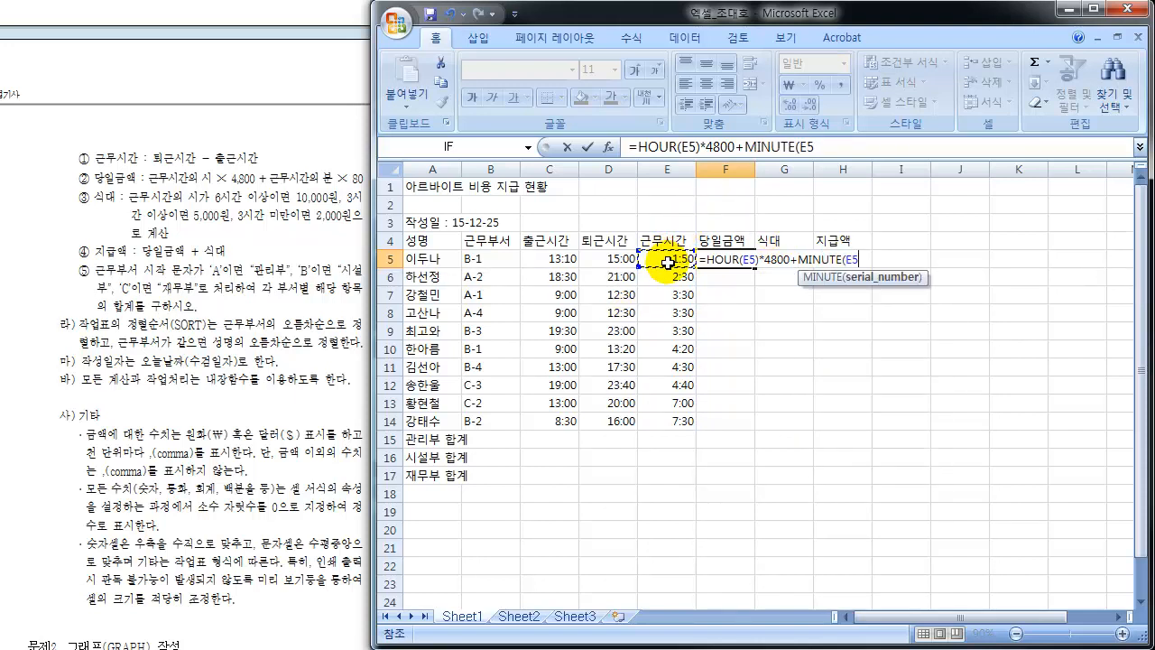
text()*80)
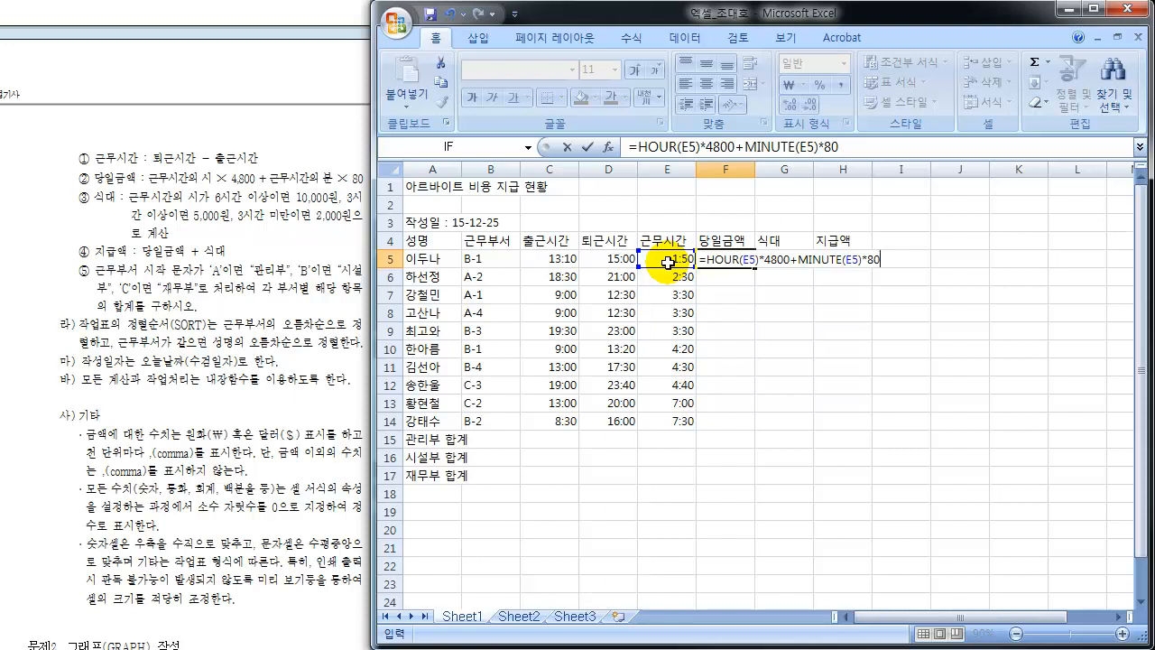
key(Return)
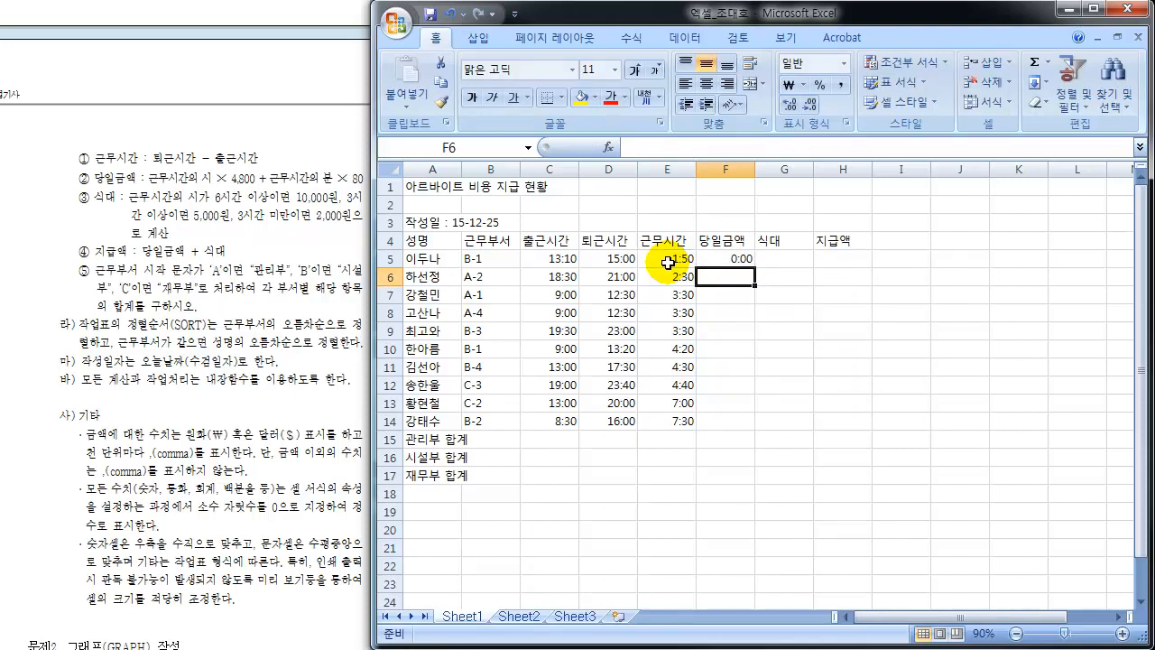
Check the formula and number format of F5 against the neighbouring cells E5 and F6.
key(Up)
key(Down)
key(Up)
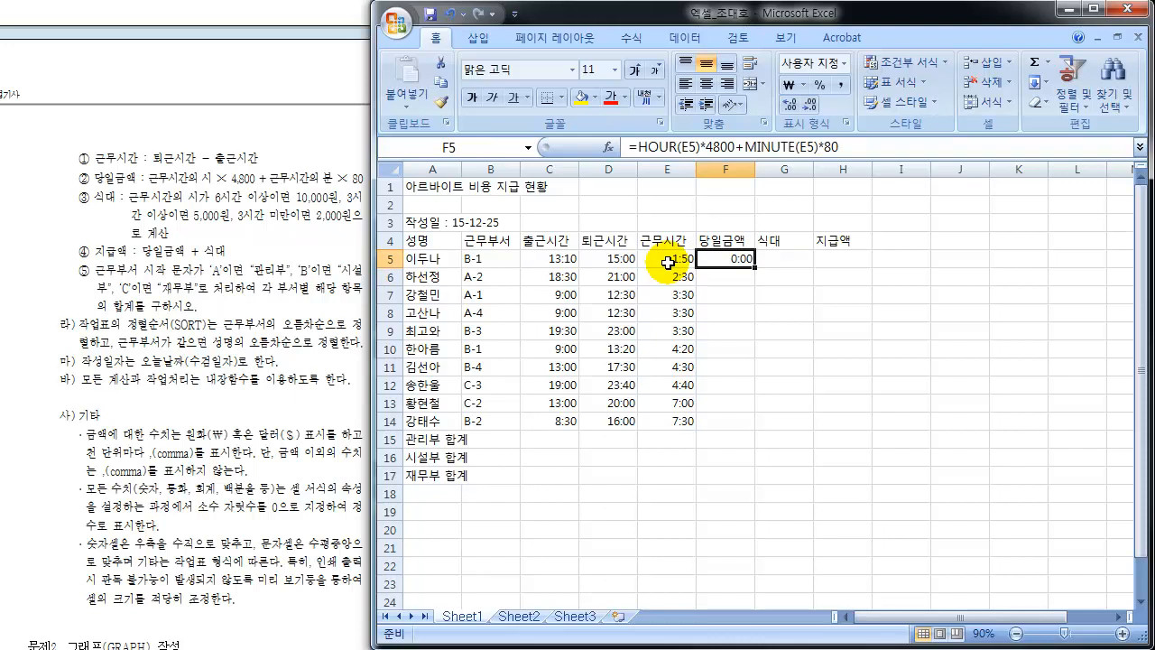
key(Down)
key(Up)
key(Down)
key(Up)
key(Down)
key(Up)
key(Down)
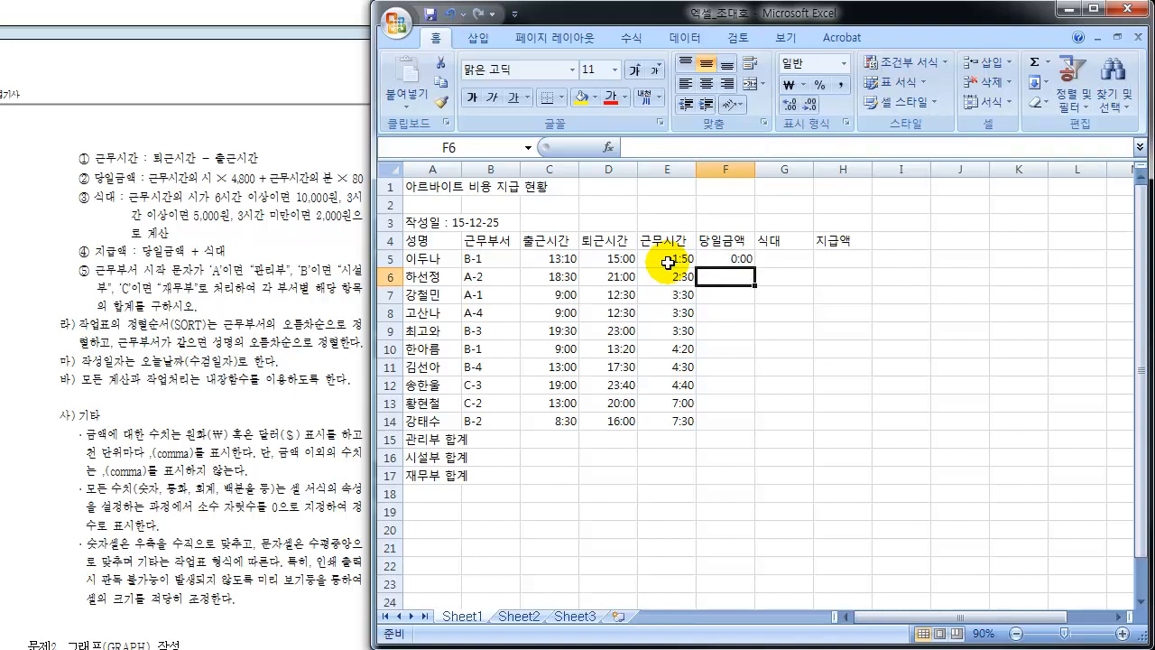
key(Up)
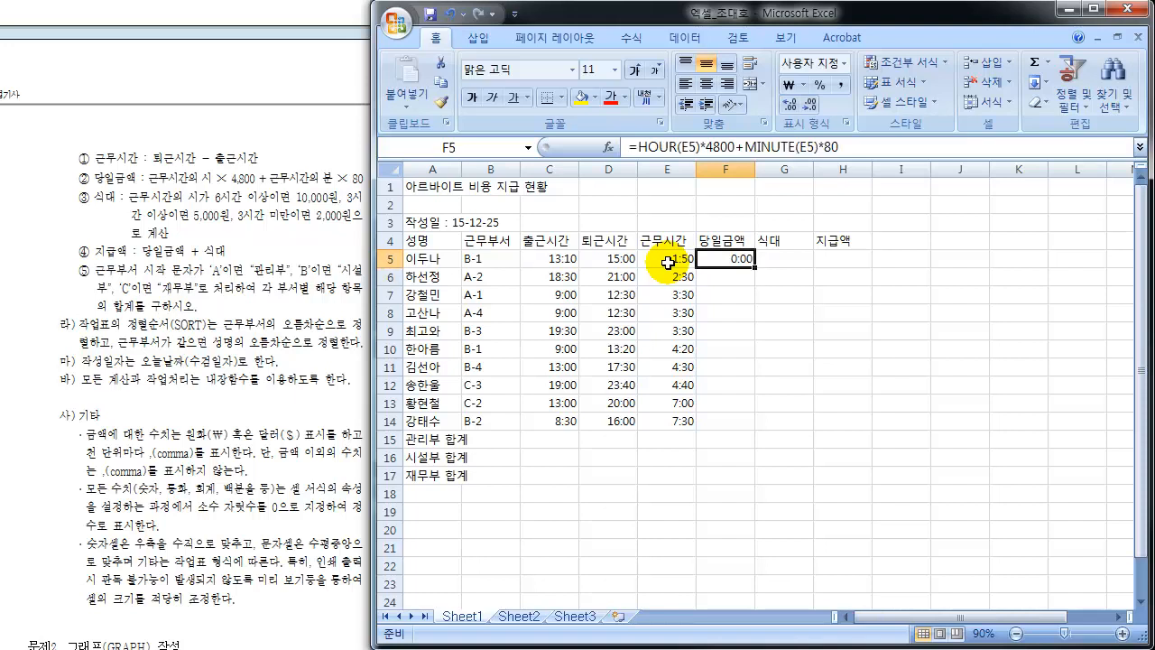
key(Left)
key(Right)
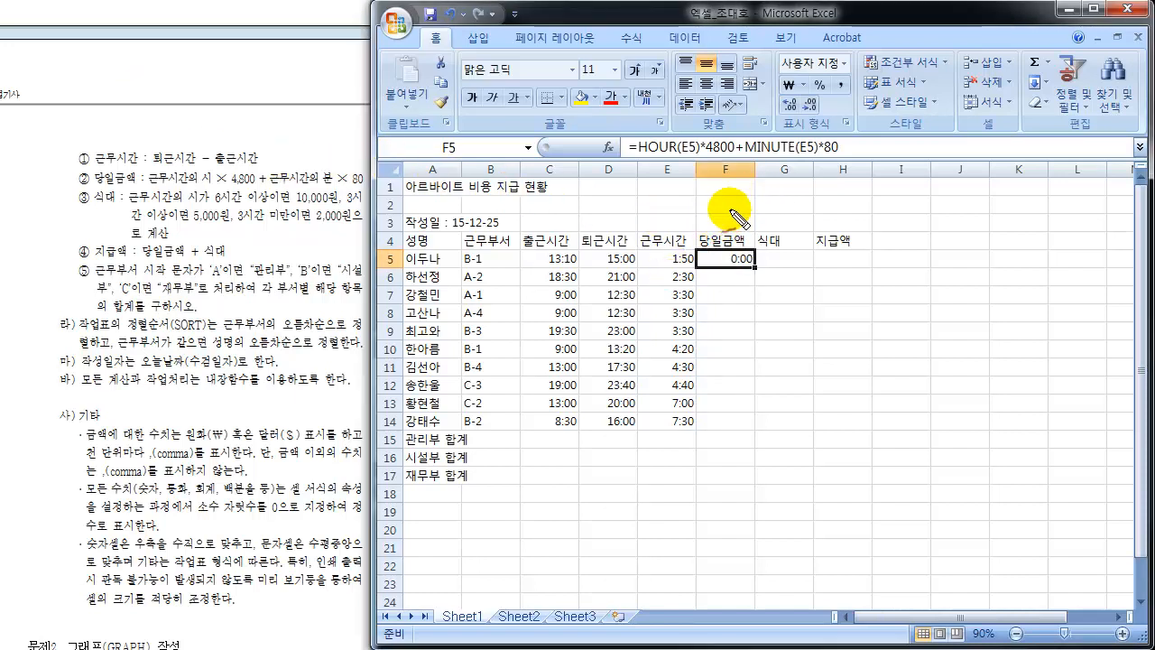
mouse_move(735, 206)
mouse_down()
mouse_move(723, 217)
mouse_move(744, 225)
mouse_move(755, 213)
mouse_move(774, 213)
mouse_move(773, 226)
mouse_move(884, 213)
mouse_move(886, 229)
mouse_up()
drag(897, 213, 955, 229)
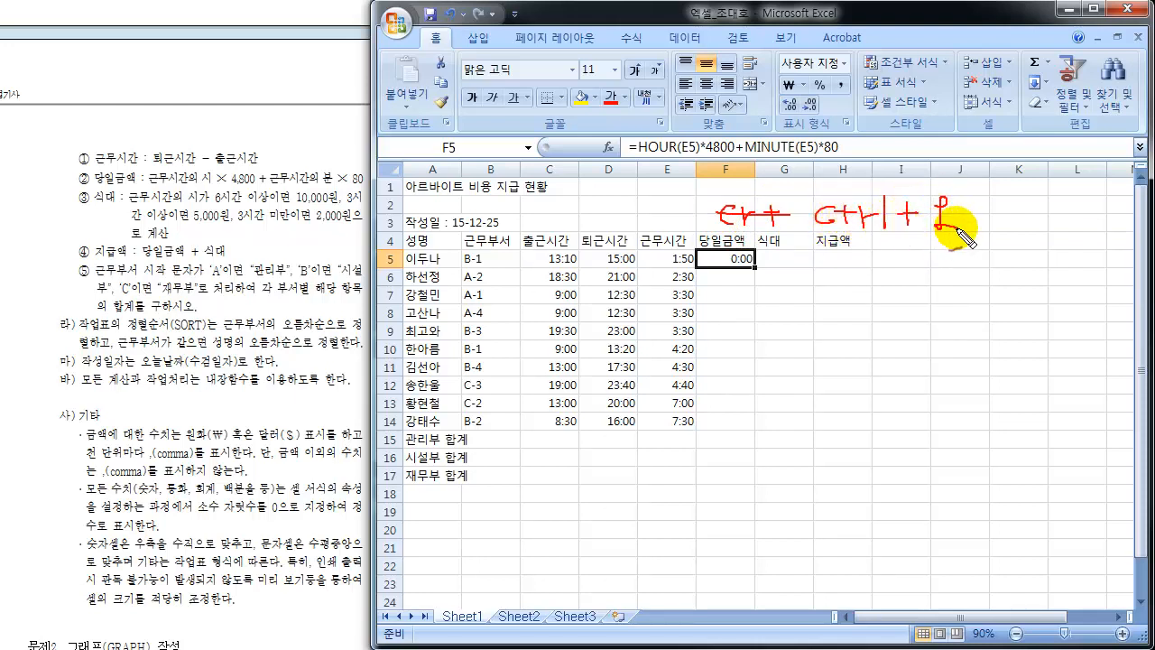
mouse_move(833, 239)
mouse_down()
mouse_move(954, 242)
mouse_move(897, 262)
mouse_up()
drag(902, 257, 909, 262)
drag(908, 258, 916, 265)
mouse_move(923, 250)
mouse_down()
mouse_move(924, 269)
mouse_move(955, 262)
mouse_move(970, 275)
mouse_move(964, 306)
mouse_up()
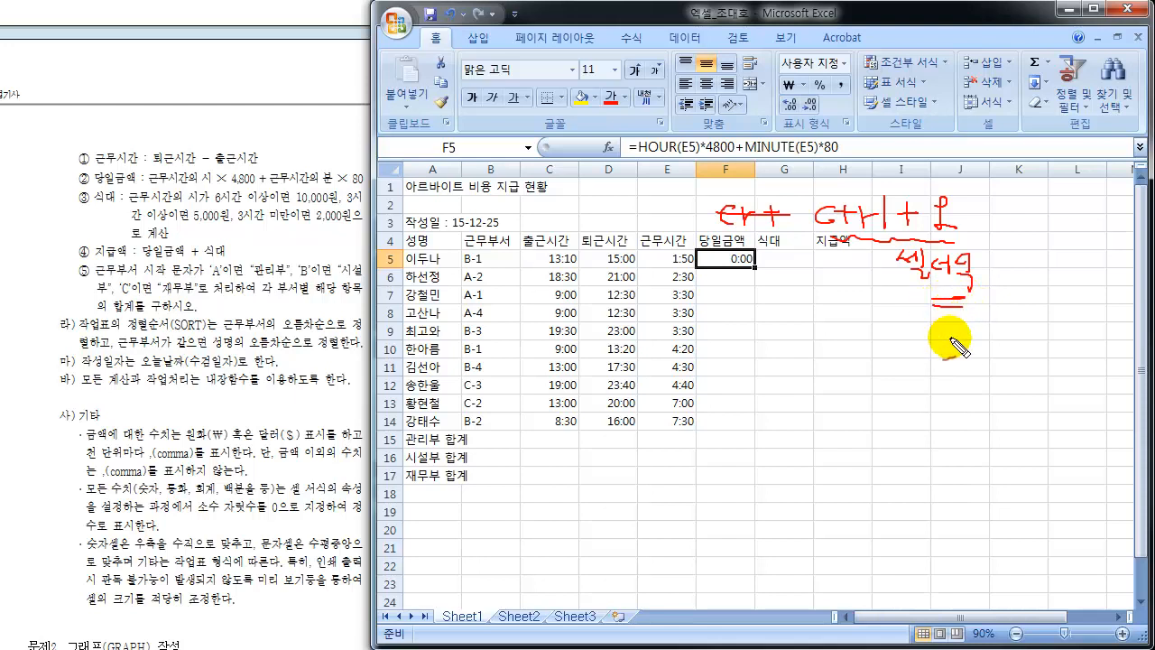
key(Escape)
Set the number format of the daily amount in F5 to General (일반) and fill its formula down to F14.
click(742, 262)
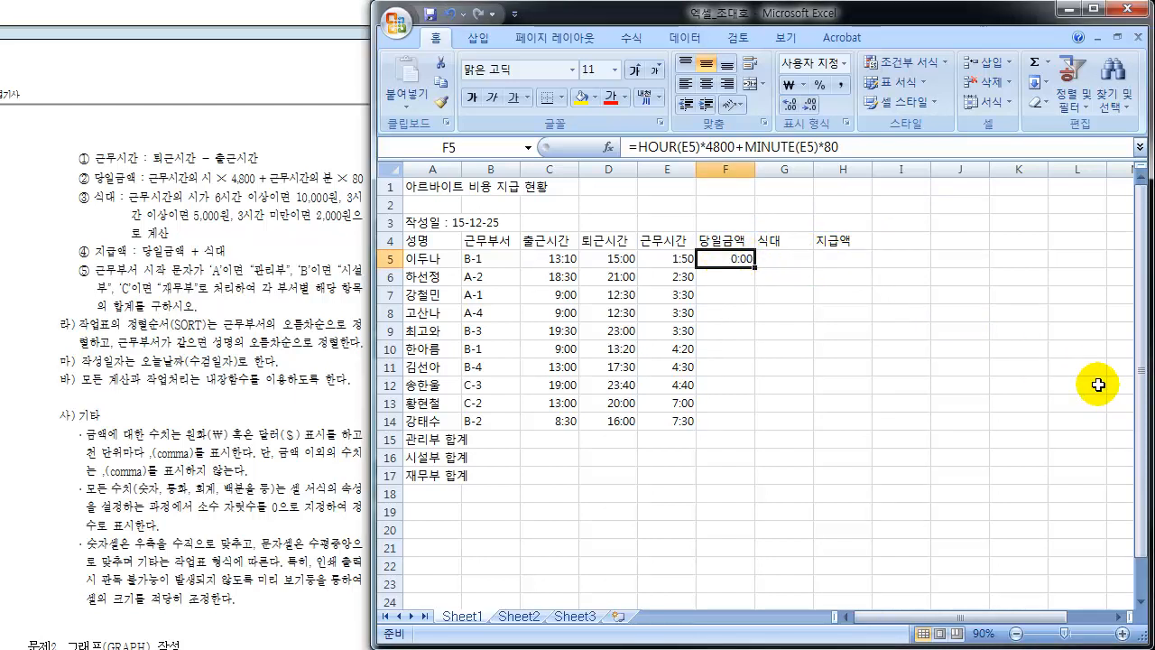
key(ctrl+1)
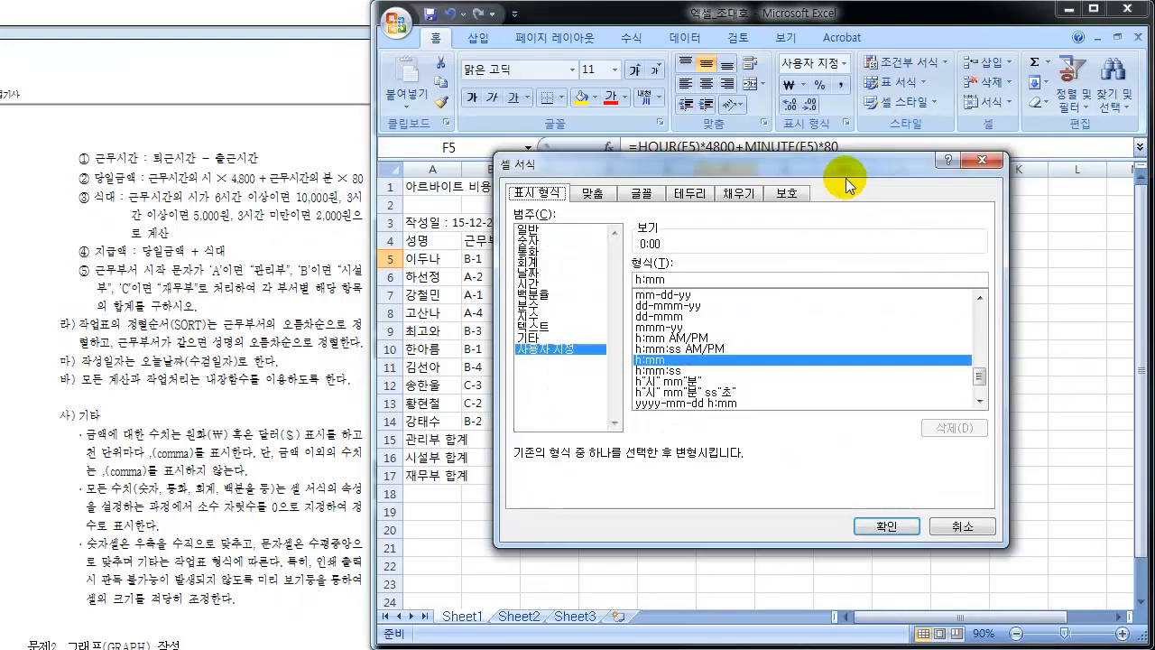
drag(842, 170, 444, 157)
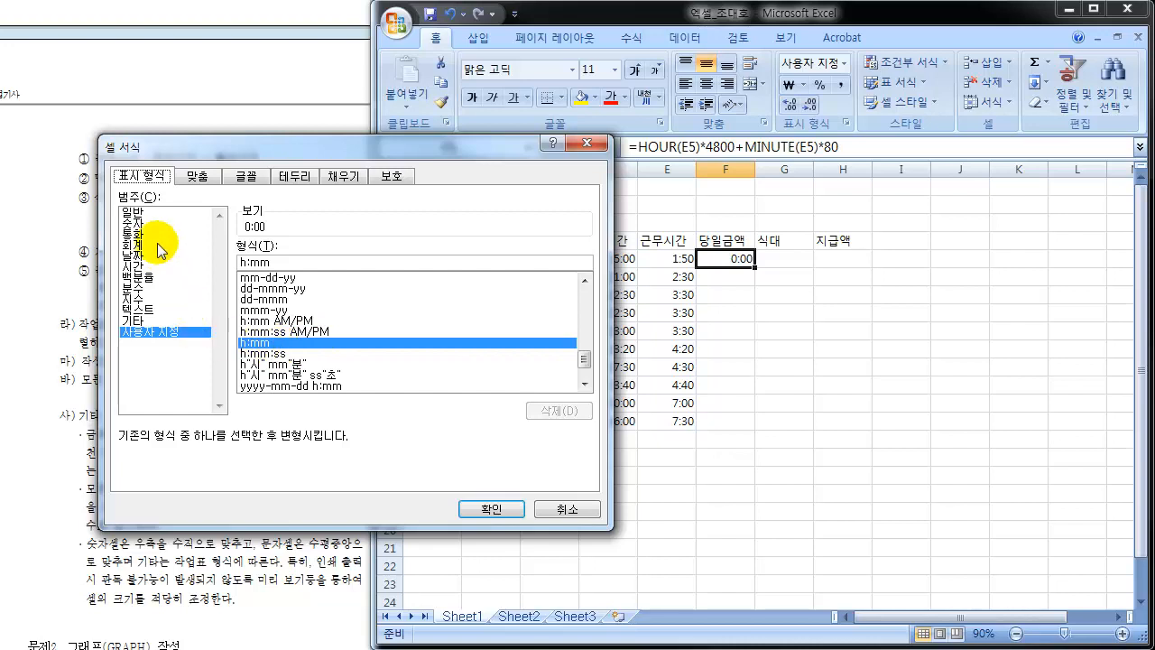
click(136, 213)
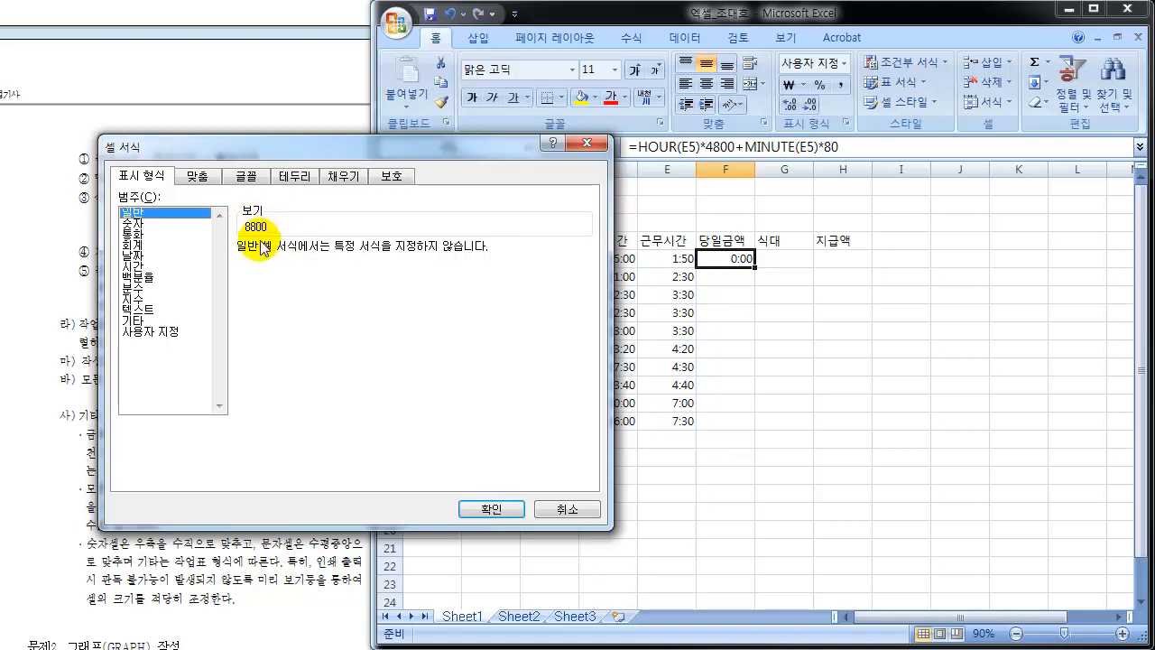
click(487, 509)
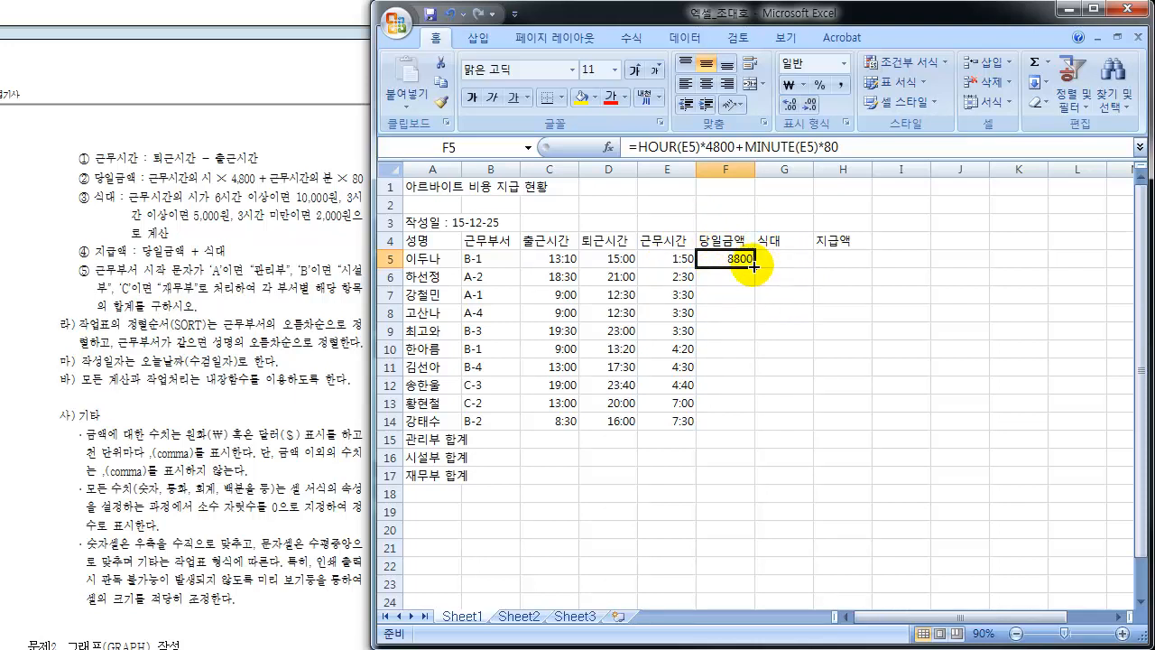
drag(754, 267, 745, 424)
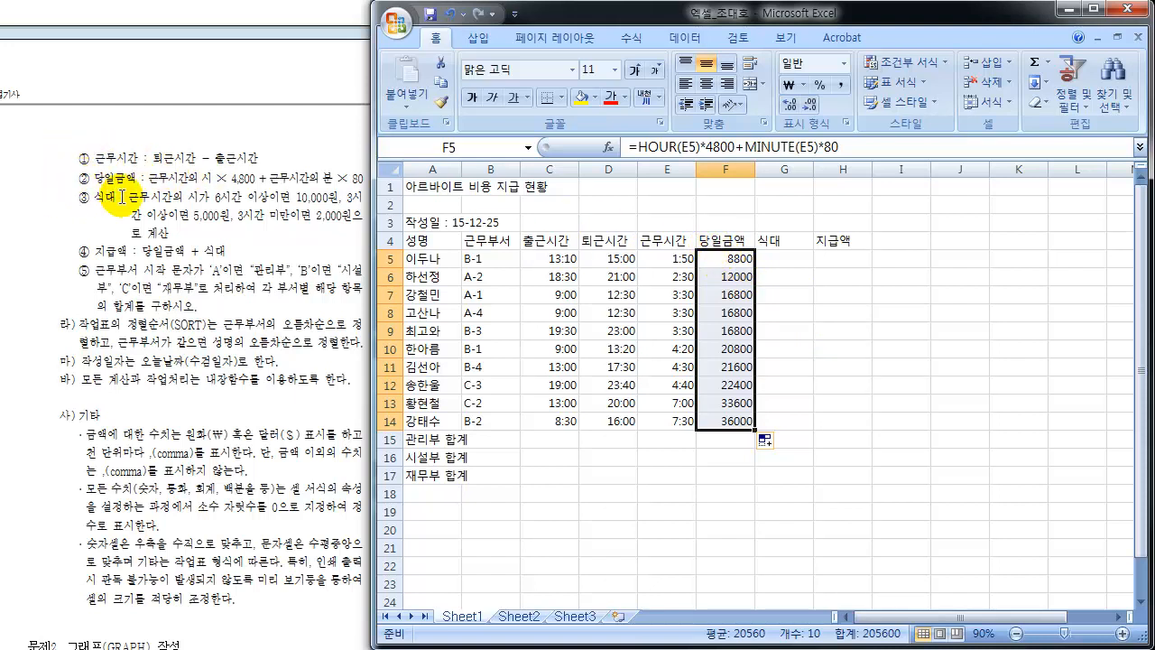
Begin the meal allowance formula in G5 with an IF function testing E5>=6.
click(783, 259)
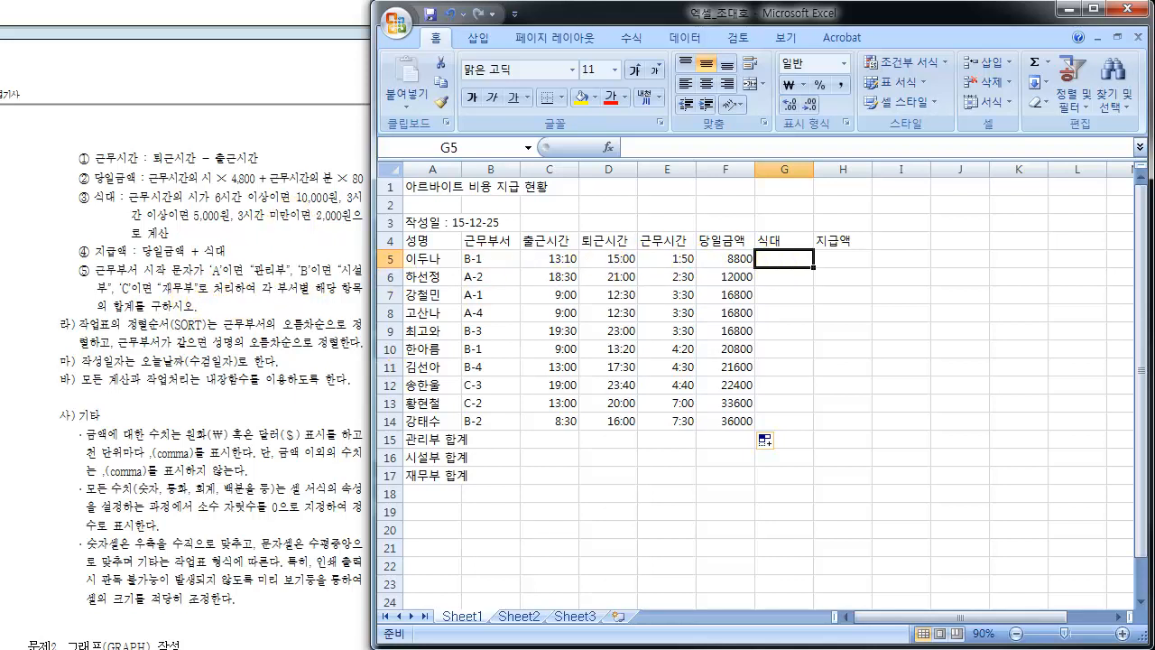
text(=I)
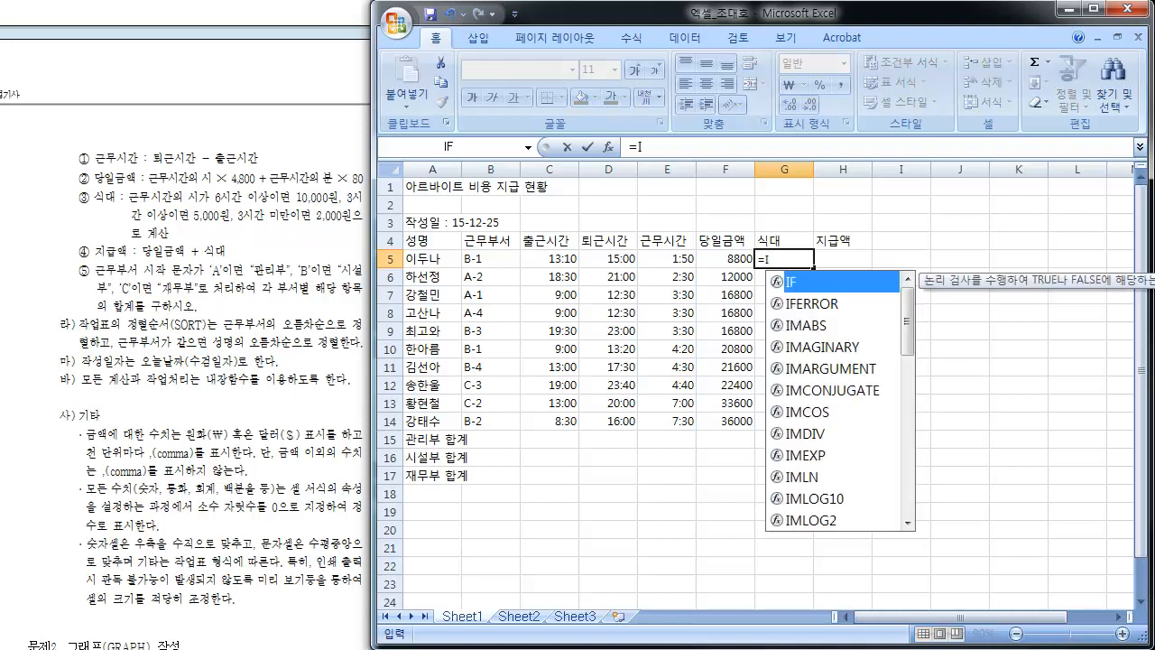
text(F()
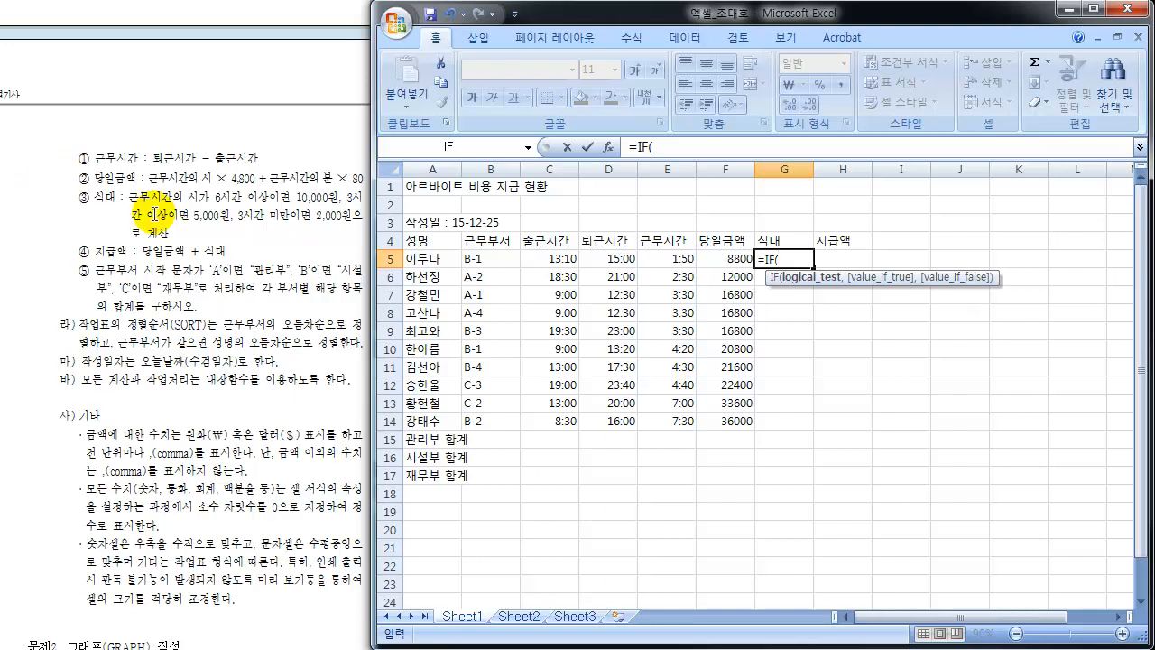
click(673, 258)
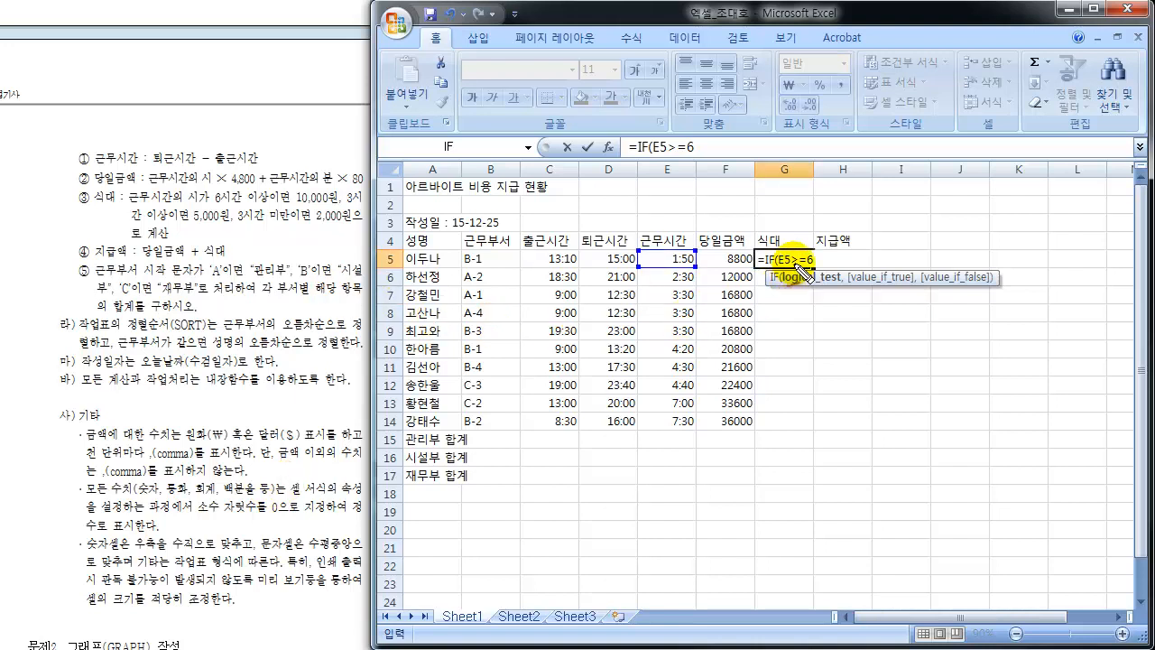
mouse_move(678, 249)
mouse_down()
mouse_move(643, 259)
mouse_move(702, 262)
mouse_move(686, 256)
mouse_up()
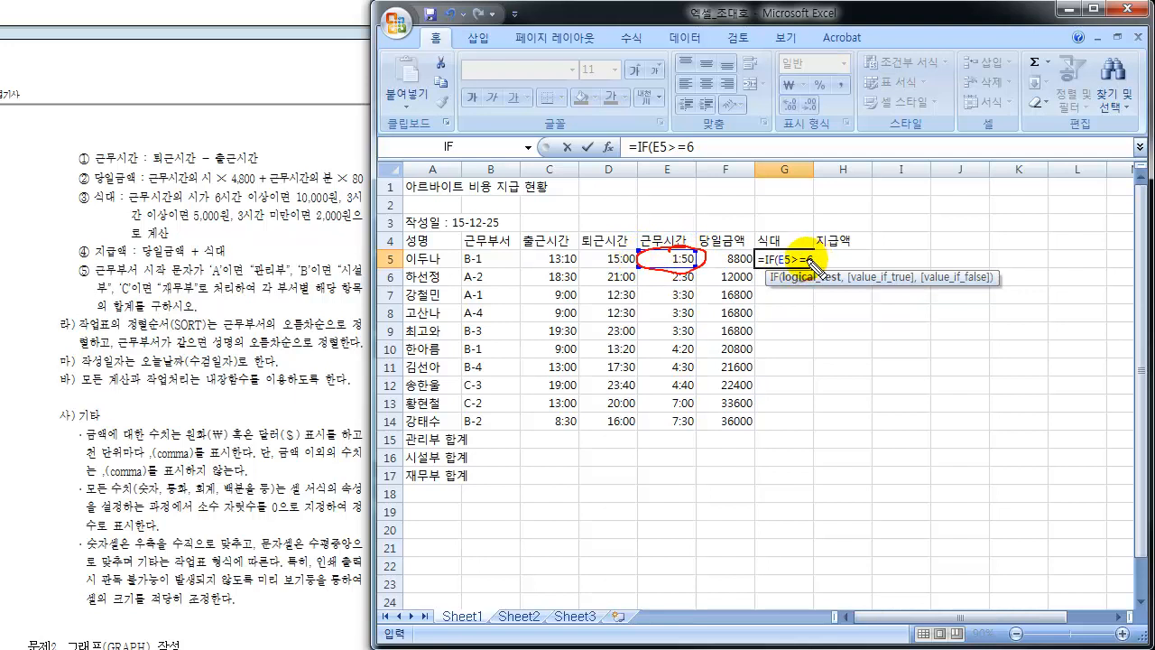
drag(812, 257, 817, 272)
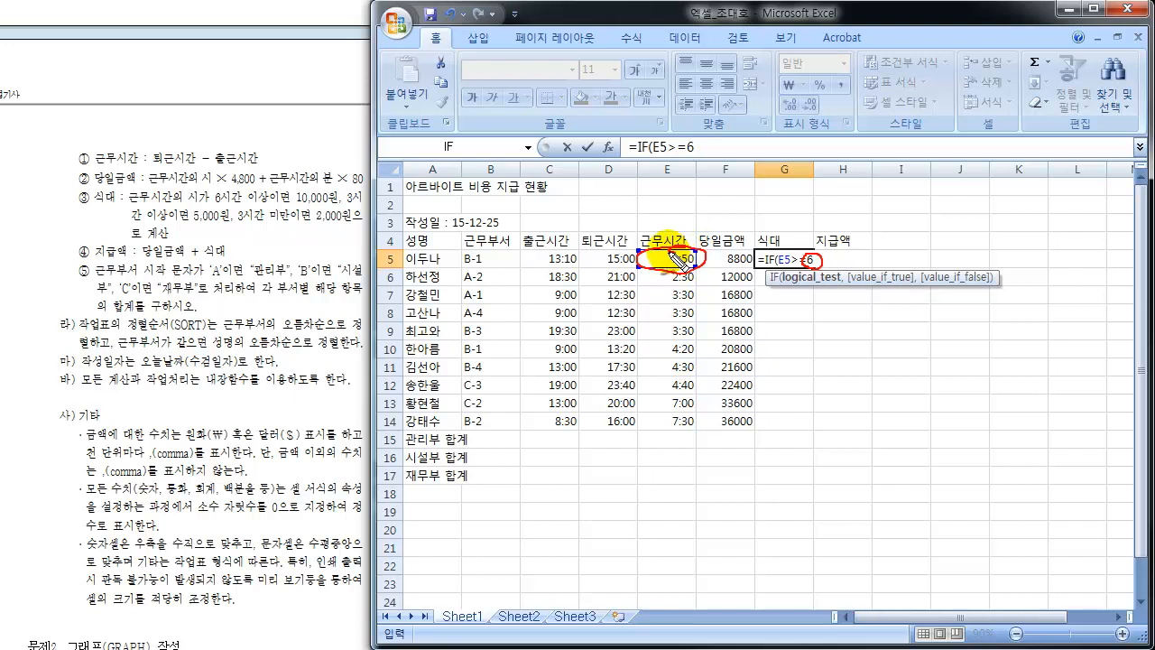
mouse_move(686, 260)
mouse_down()
mouse_move(679, 246)
mouse_move(706, 232)
mouse_move(678, 265)
mouse_move(670, 252)
mouse_up()
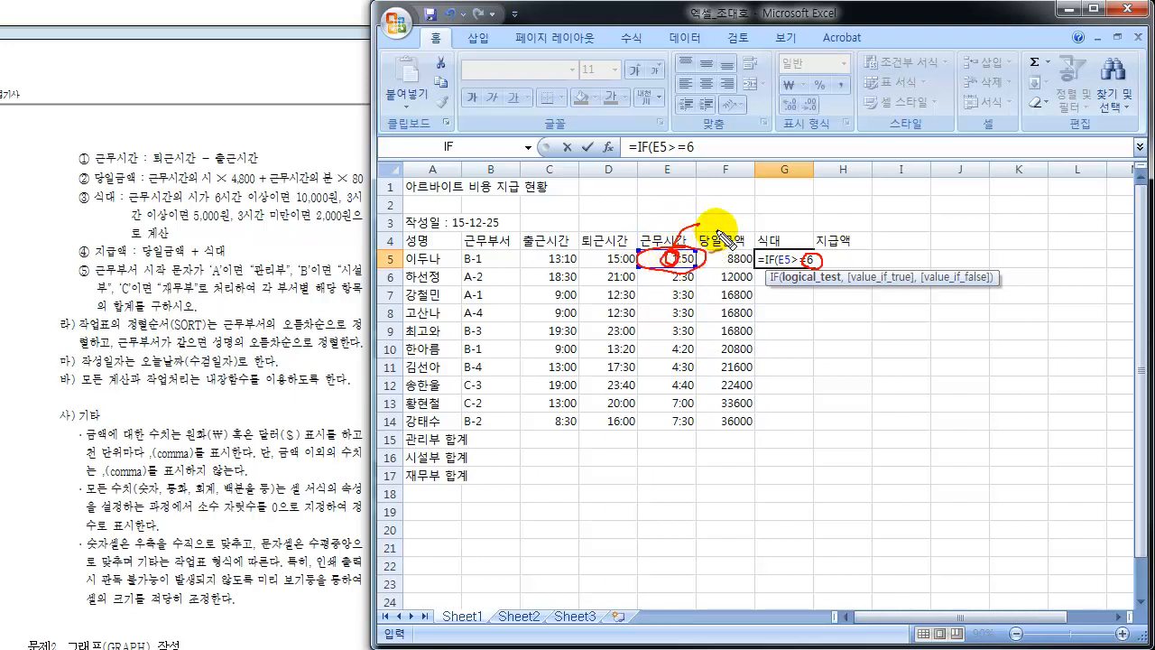
mouse_move(710, 210)
mouse_down()
mouse_move(709, 226)
mouse_move(737, 216)
mouse_move(773, 230)
mouse_move(708, 231)
mouse_move(735, 242)
mouse_move(803, 216)
mouse_move(725, 197)
mouse_up()
mouse_move(690, 246)
mouse_down()
mouse_move(666, 257)
mouse_move(683, 259)
mouse_up()
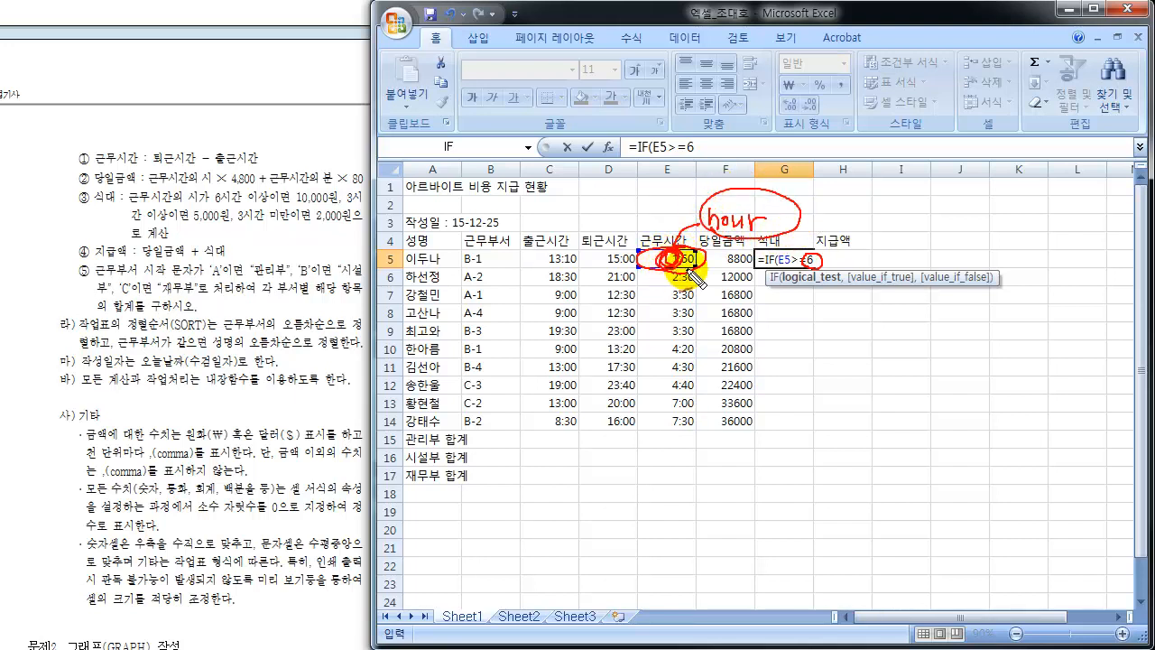
mouse_move(818, 270)
mouse_down()
mouse_move(817, 254)
mouse_move(808, 268)
mouse_up()
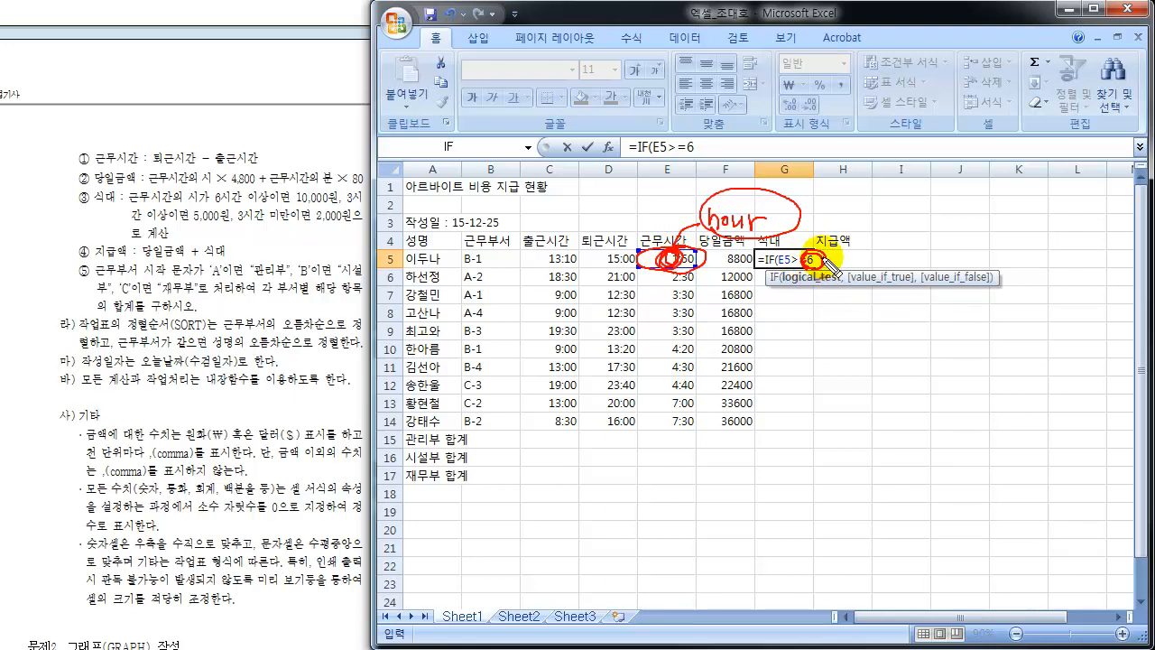
key(Escape)
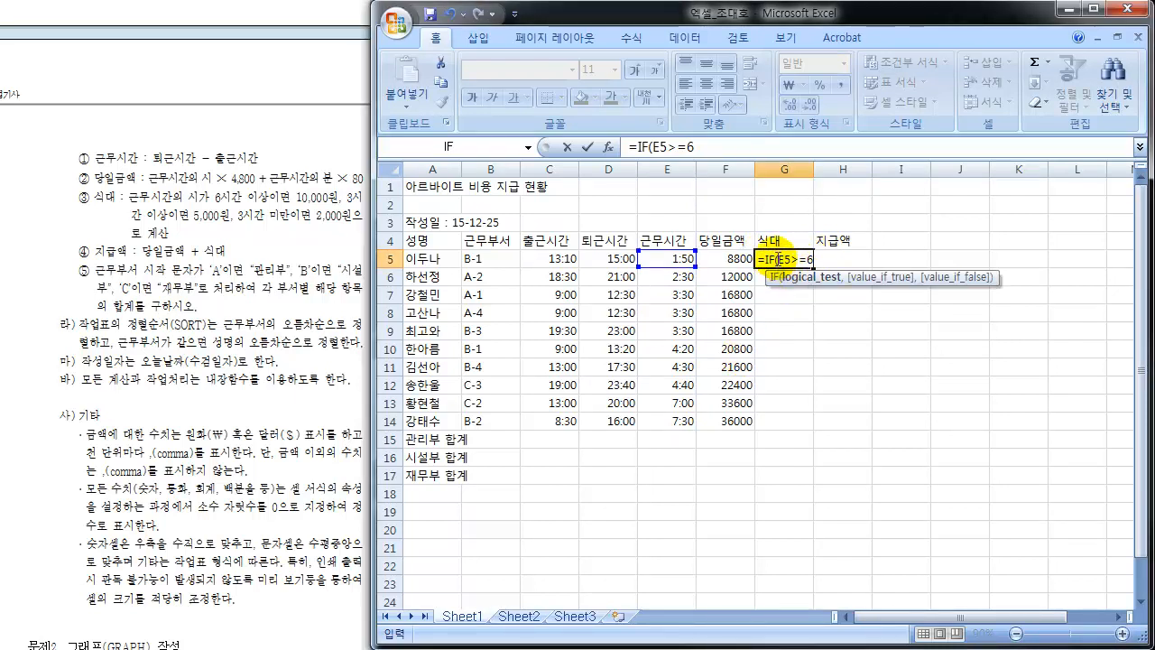
Wrap E5 in the HOUR function so that the G5 condition reads HOUR(E5)>=6.
click(778, 259)
key(Right)
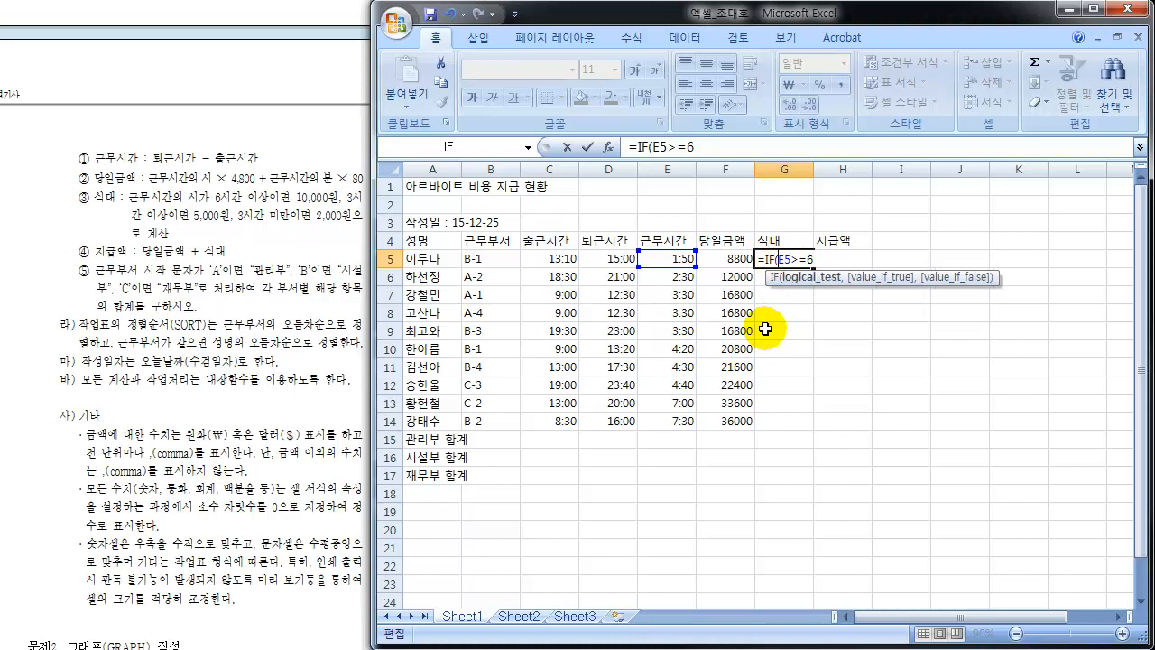
text(HOU)
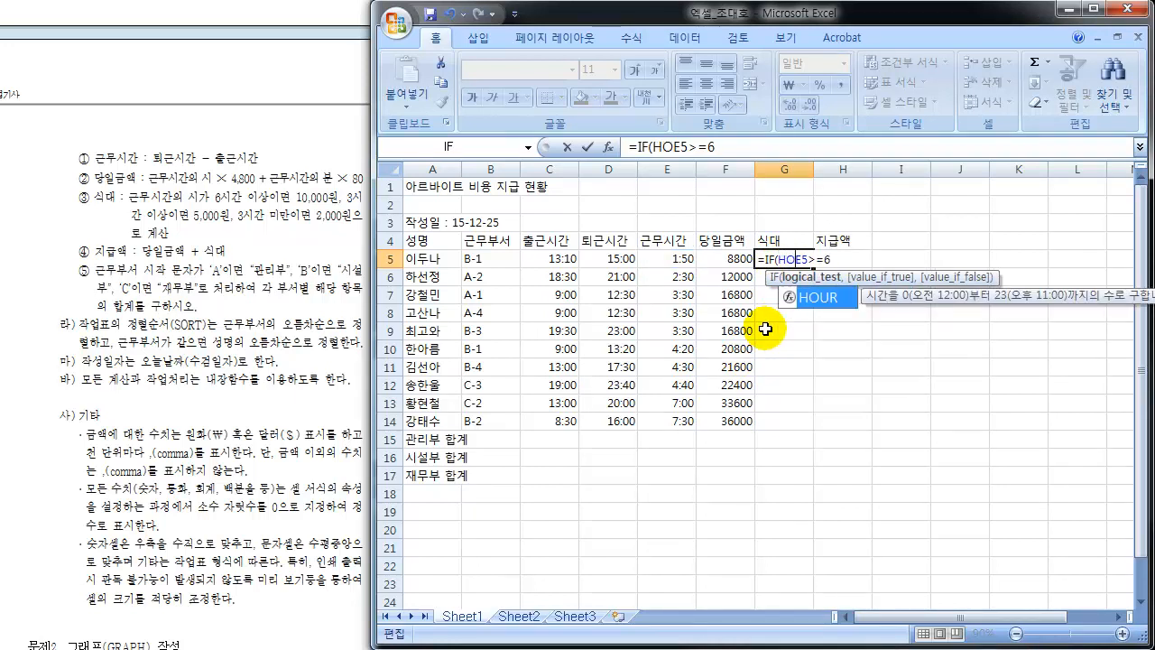
text(R()
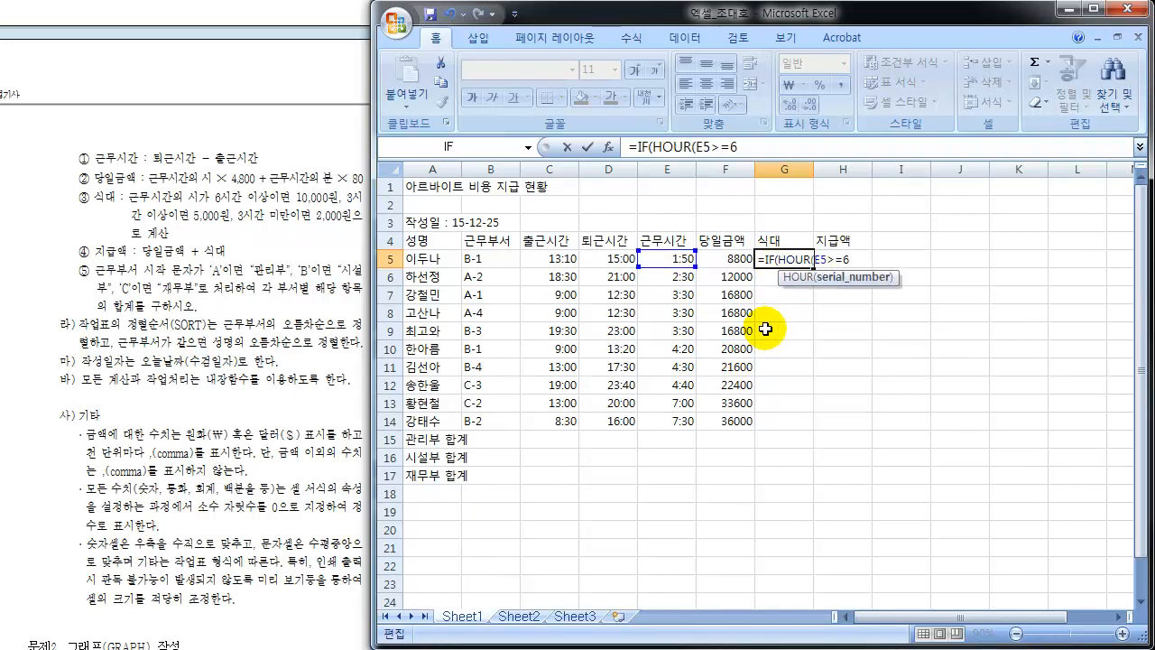
key(Right)
key(Right)
text())
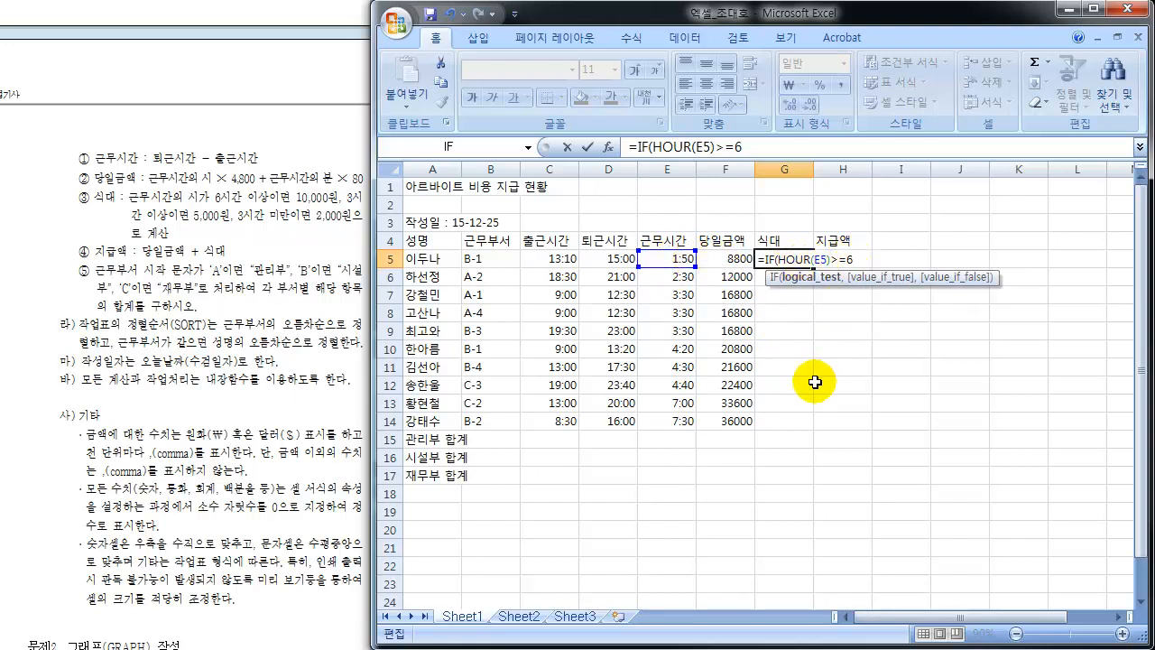
Add 10,000원 as the value-if-true of the IF formula in G5.
text(,)
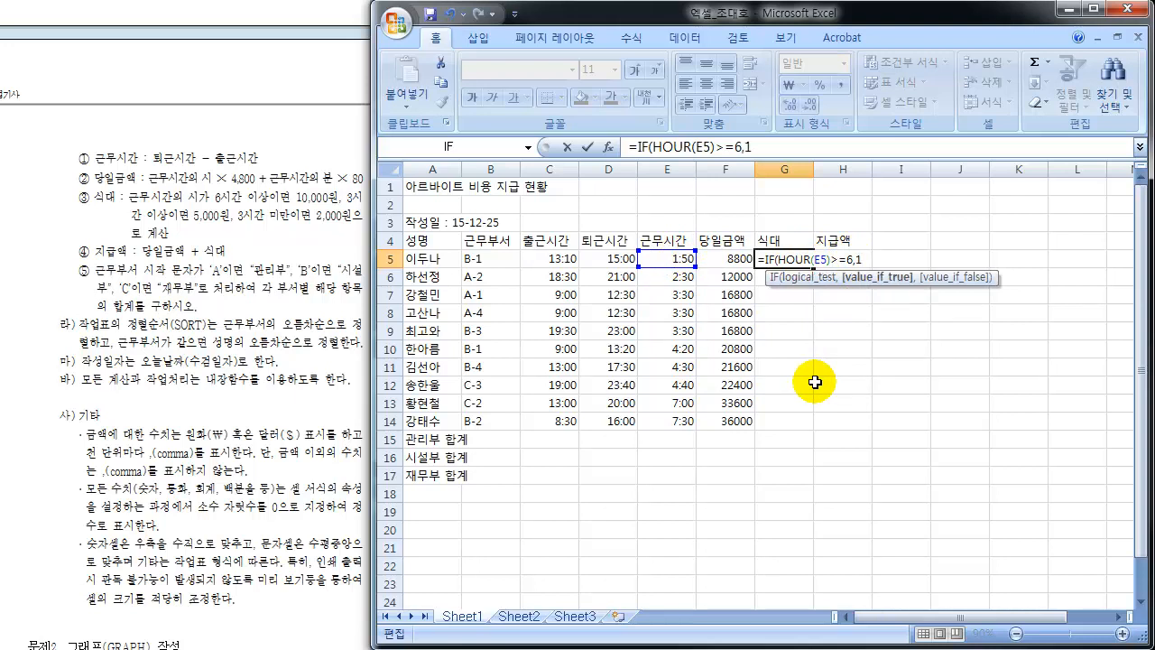
text(10,000)
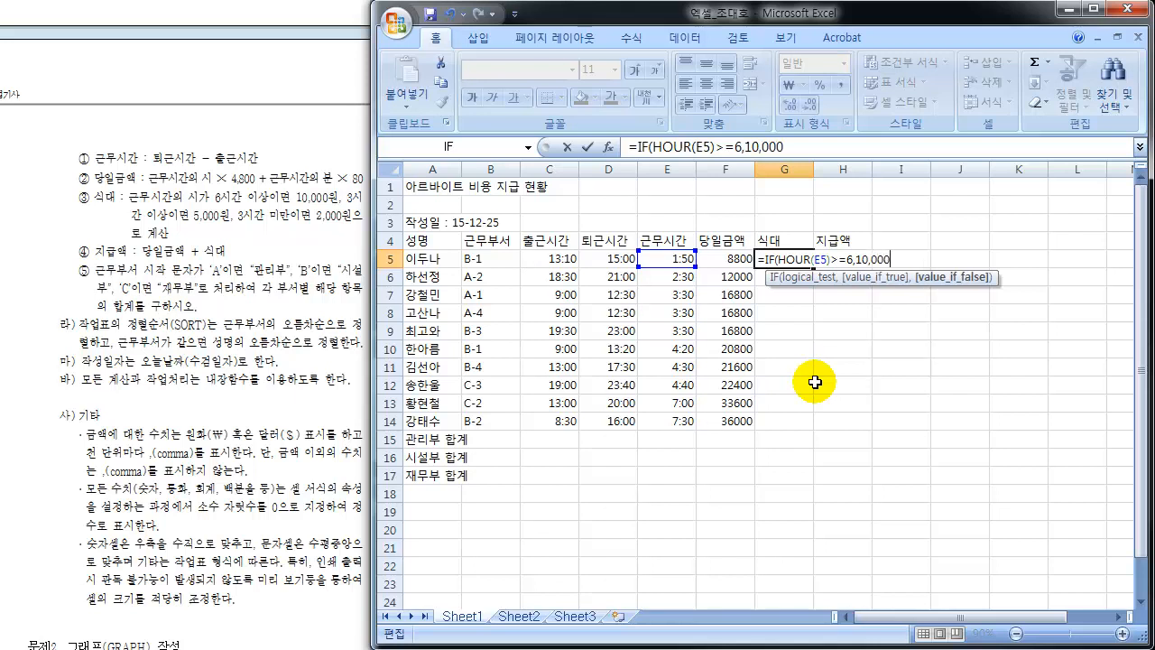
text(DNJ)
key(BackSpace)
key(BackSpace)
key(BackSpace)
mouse_move(287, 210)
mouse_down()
mouse_move(341, 217)
mouse_move(322, 176)
mouse_move(307, 201)
mouse_up()
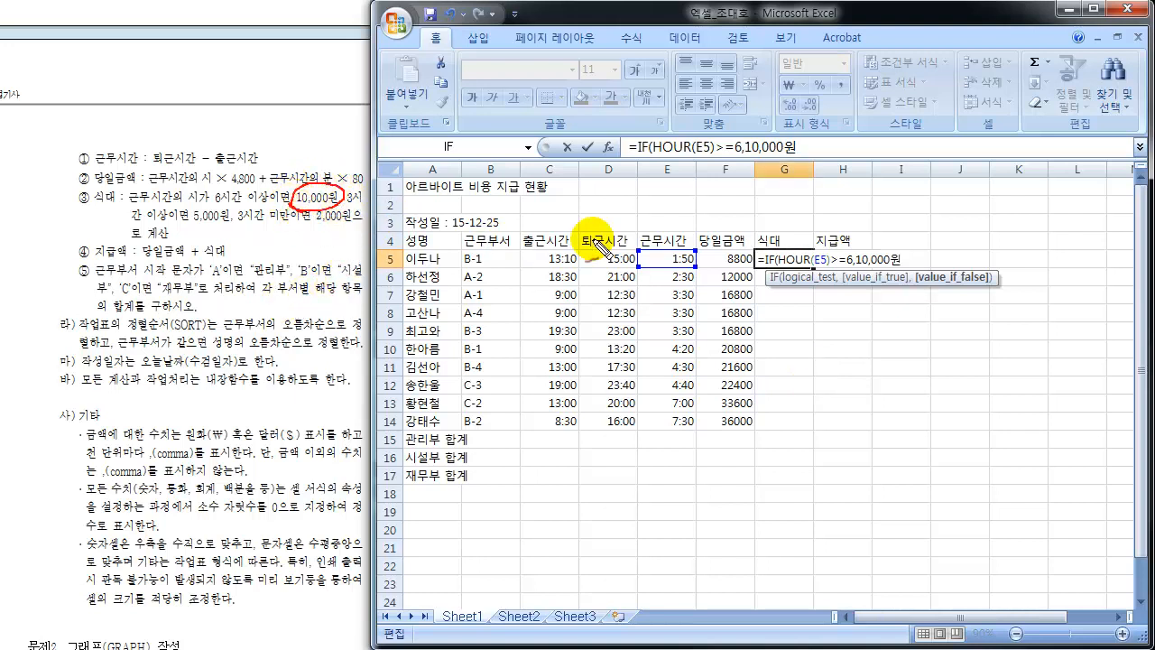
mouse_move(785, 249)
mouse_down()
mouse_move(794, 271)
mouse_move(771, 247)
mouse_move(840, 255)
mouse_move(856, 233)
mouse_move(825, 244)
mouse_up()
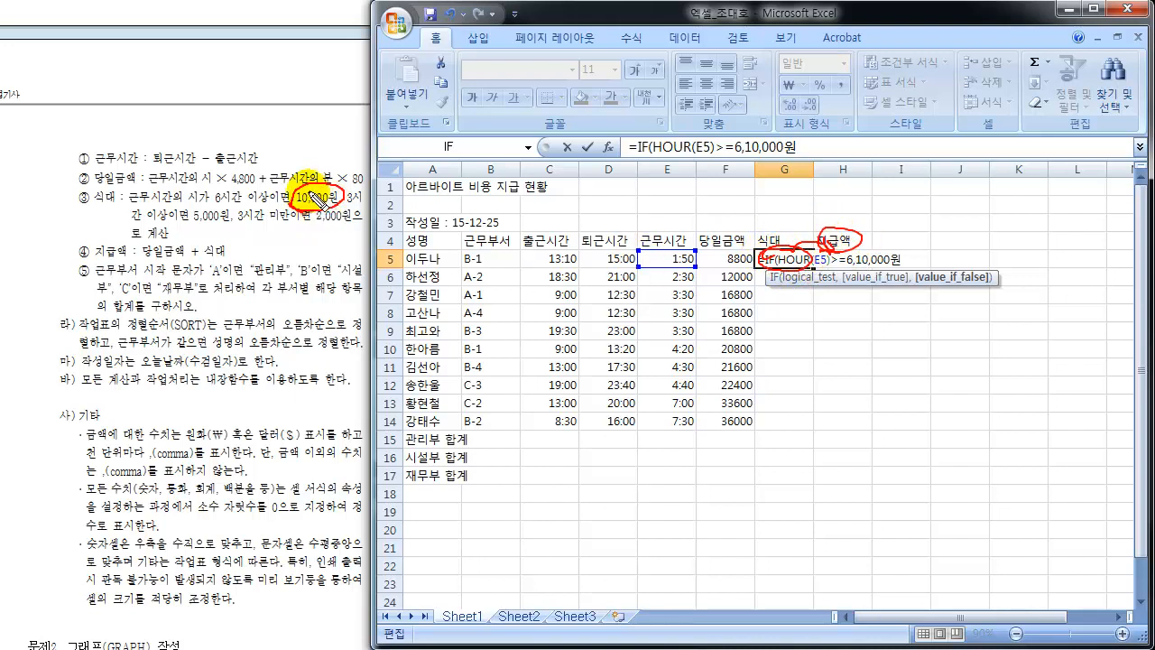
mouse_move(317, 200)
mouse_down()
mouse_move(287, 227)
mouse_move(354, 194)
mouse_move(291, 213)
mouse_move(308, 192)
mouse_up()
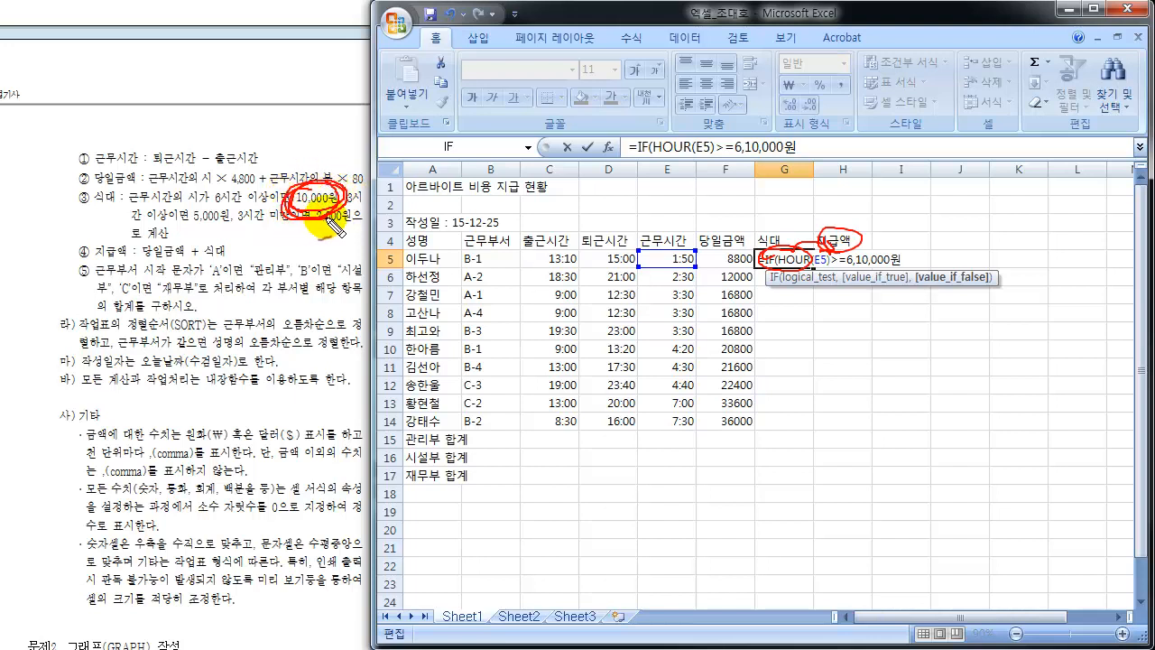
mouse_move(334, 230)
mouse_down()
mouse_move(316, 192)
mouse_move(298, 215)
mouse_up()
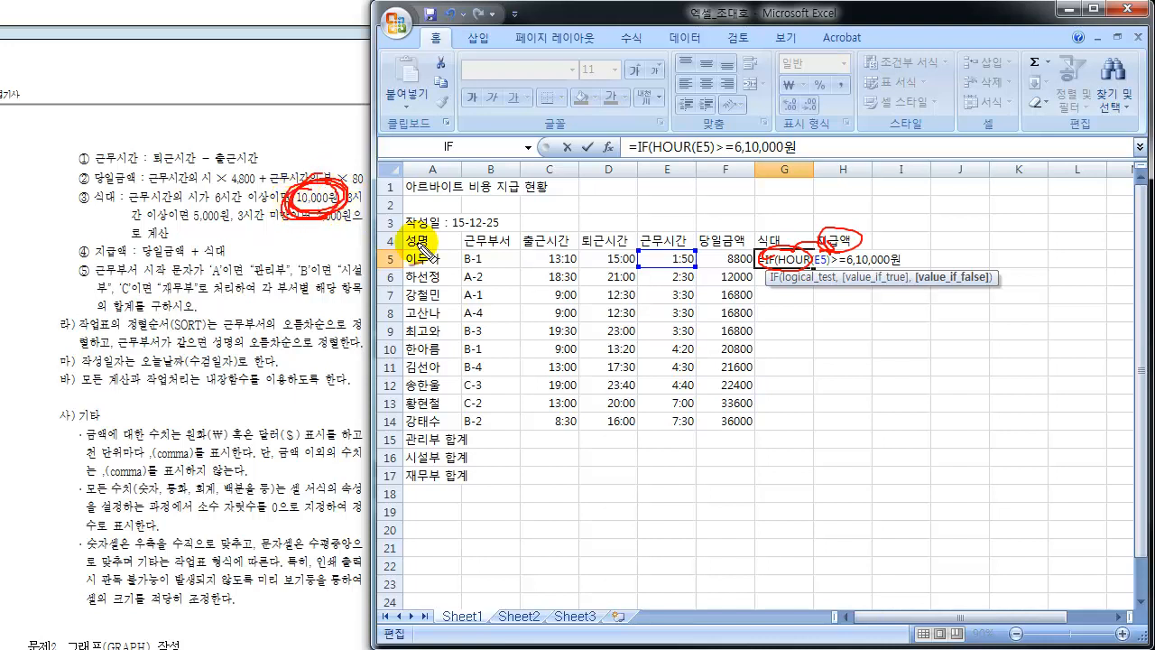
key(Escape)
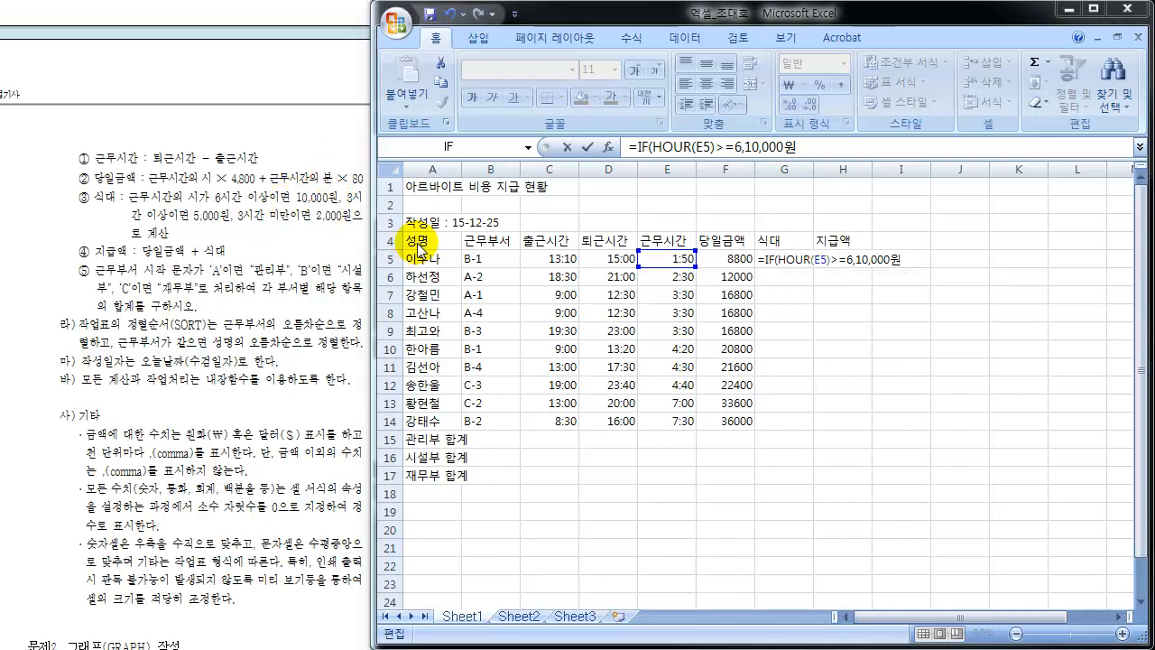
Correct the value-if-true in the G5 formula to 10000 and add the comma for the next argument.
click(908, 260)
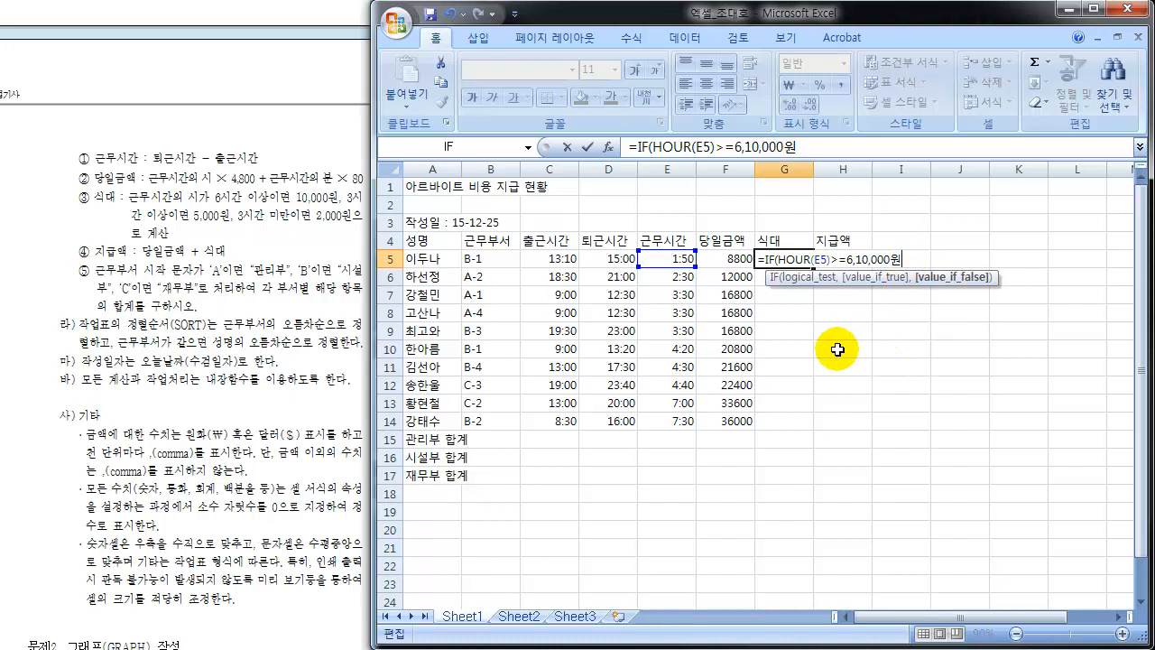
key(BackSpace)
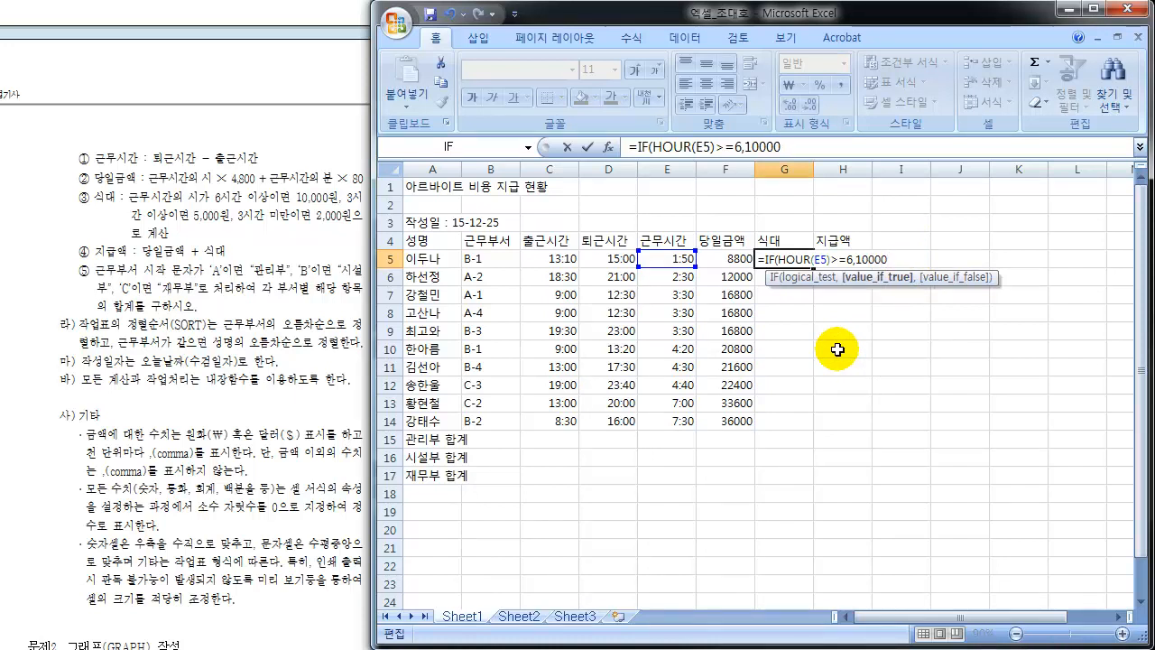
text(000,)
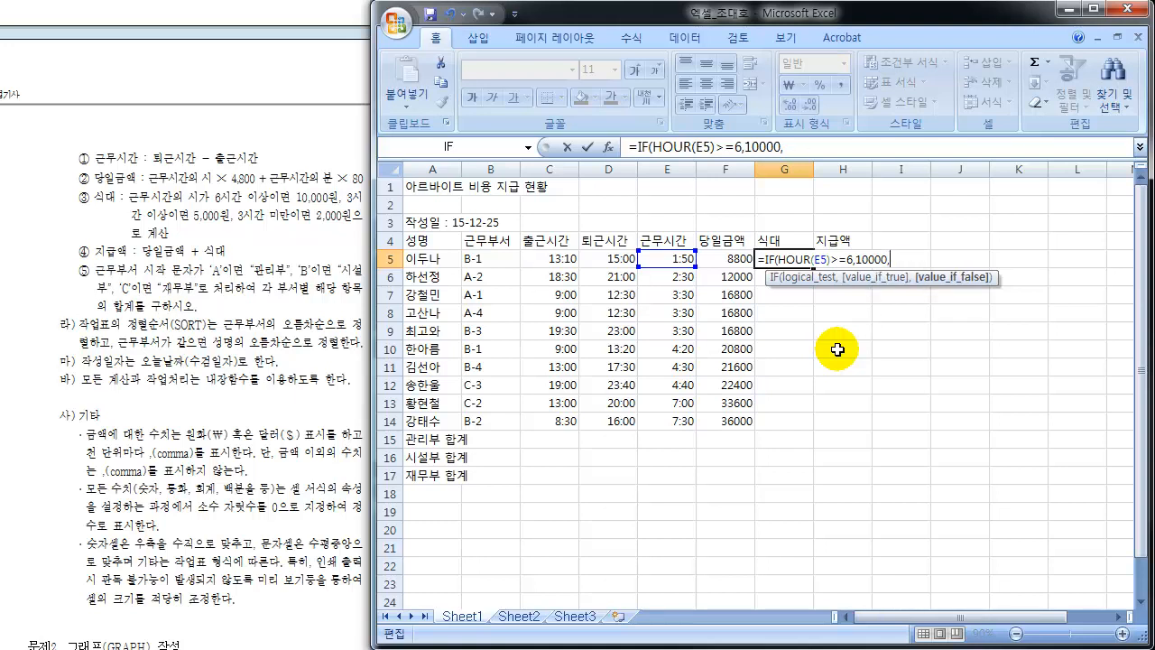
Nest a second IF in the G5 formula's false argument with the condition HOUR(E5)>=3.
text(IF()
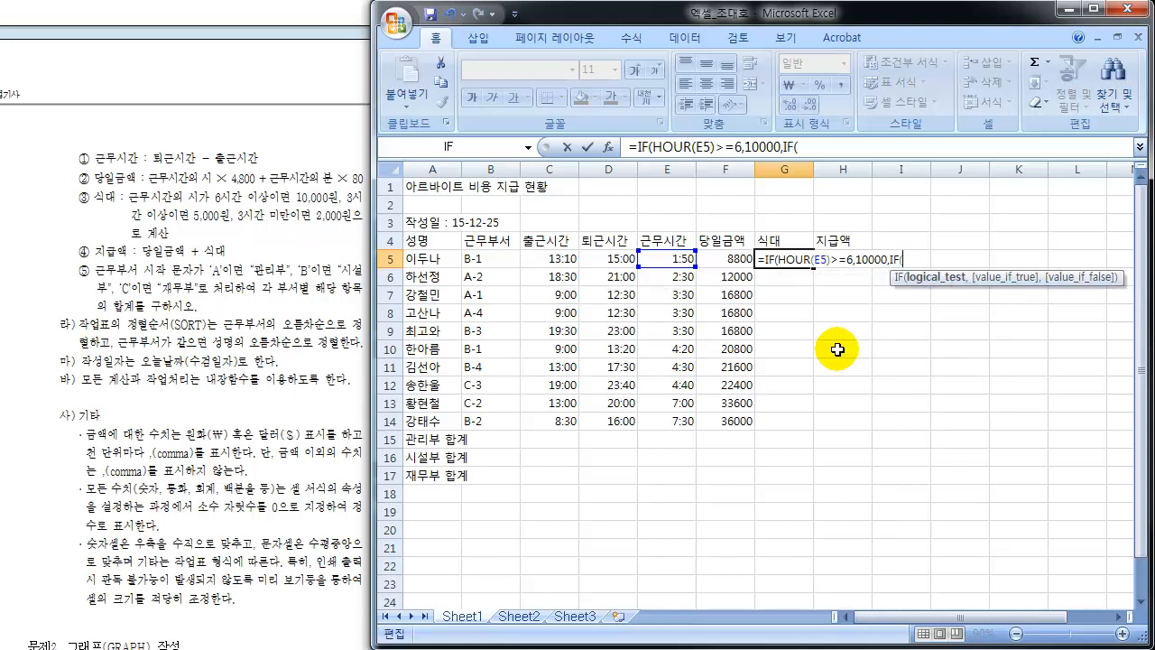
text(HOUR)
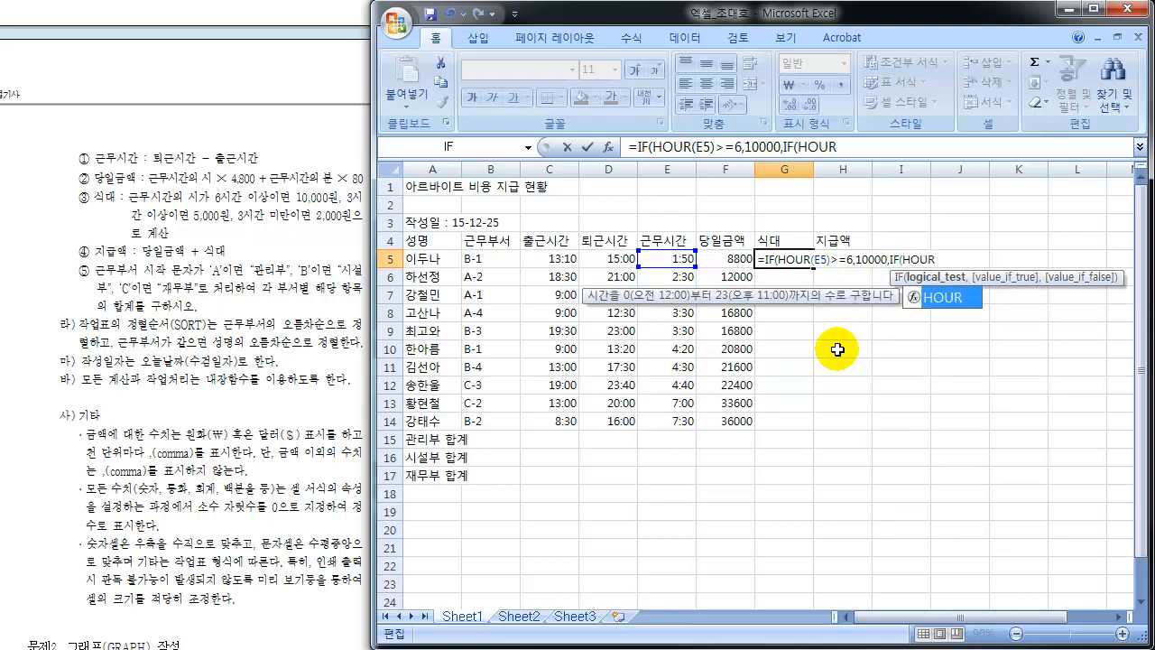
text(()
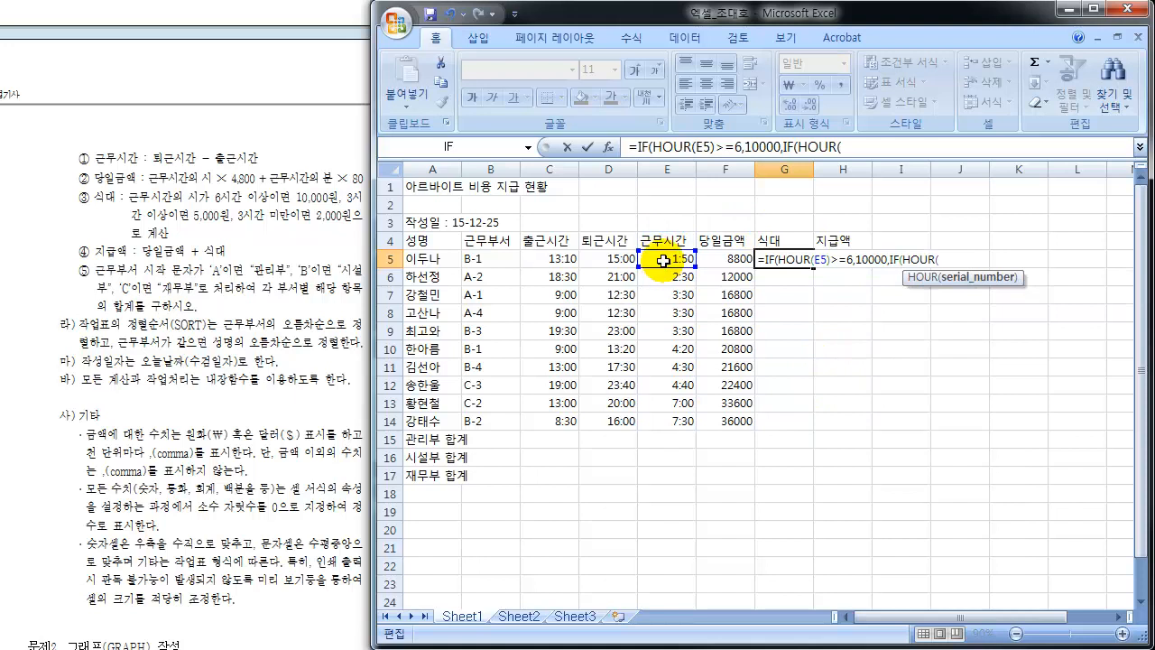
click(663, 261)
text()>=6)
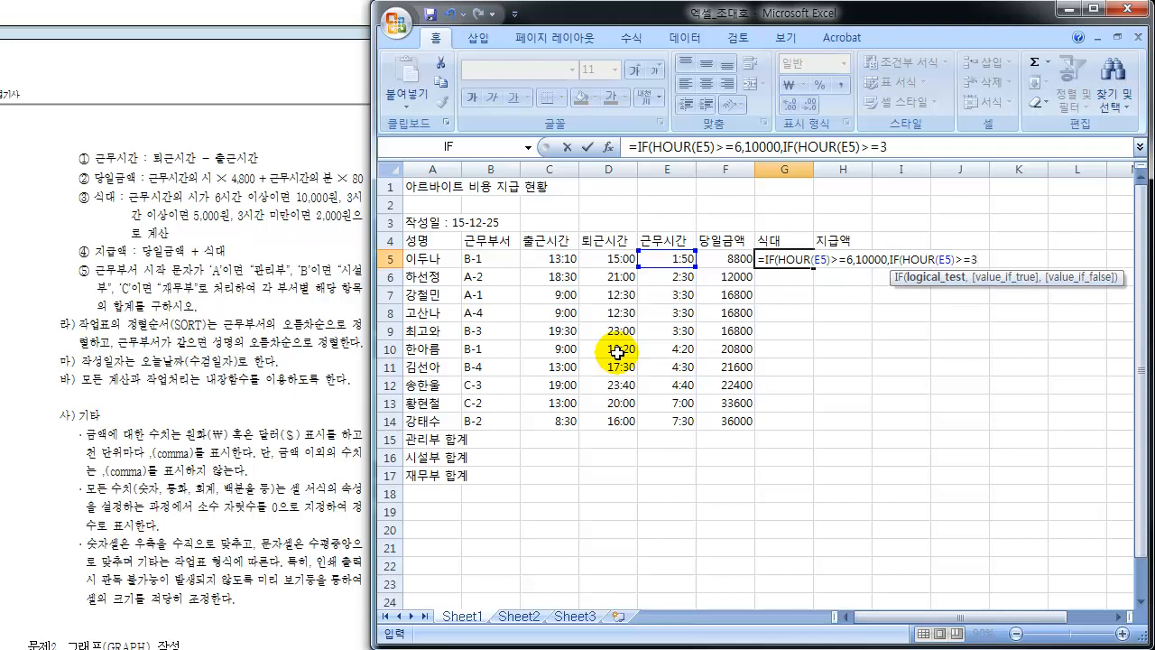
Complete the nested IF in G5 with 5000 if true and 2000 if false, and fill the formula down to G14.
text(,5000,2000)
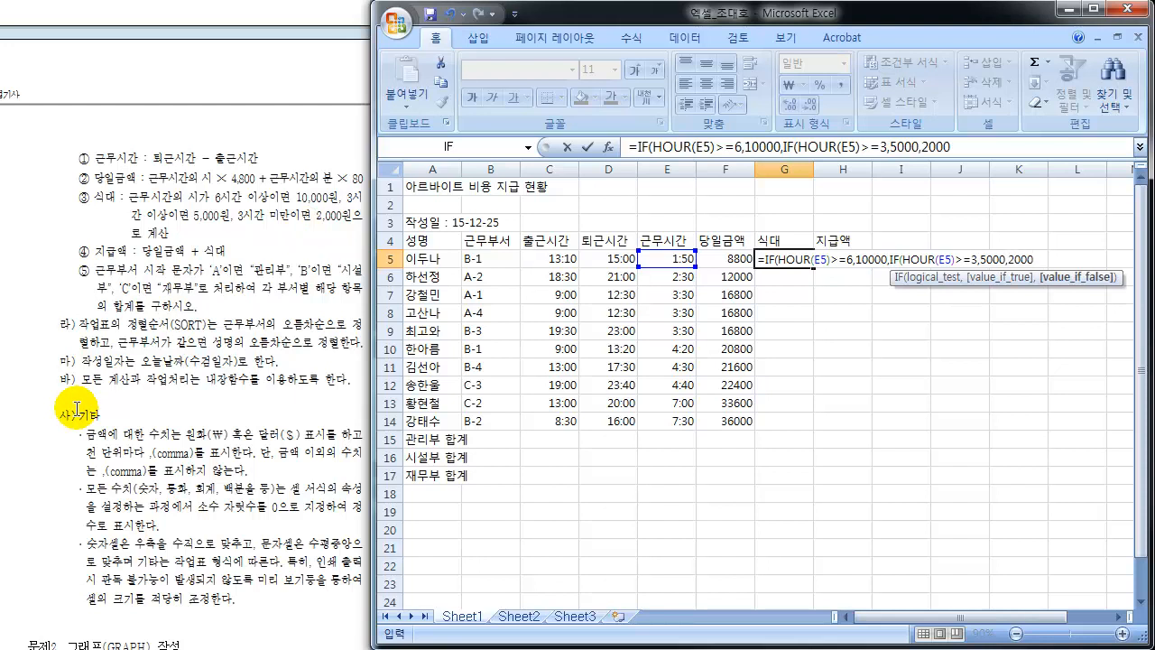
text())
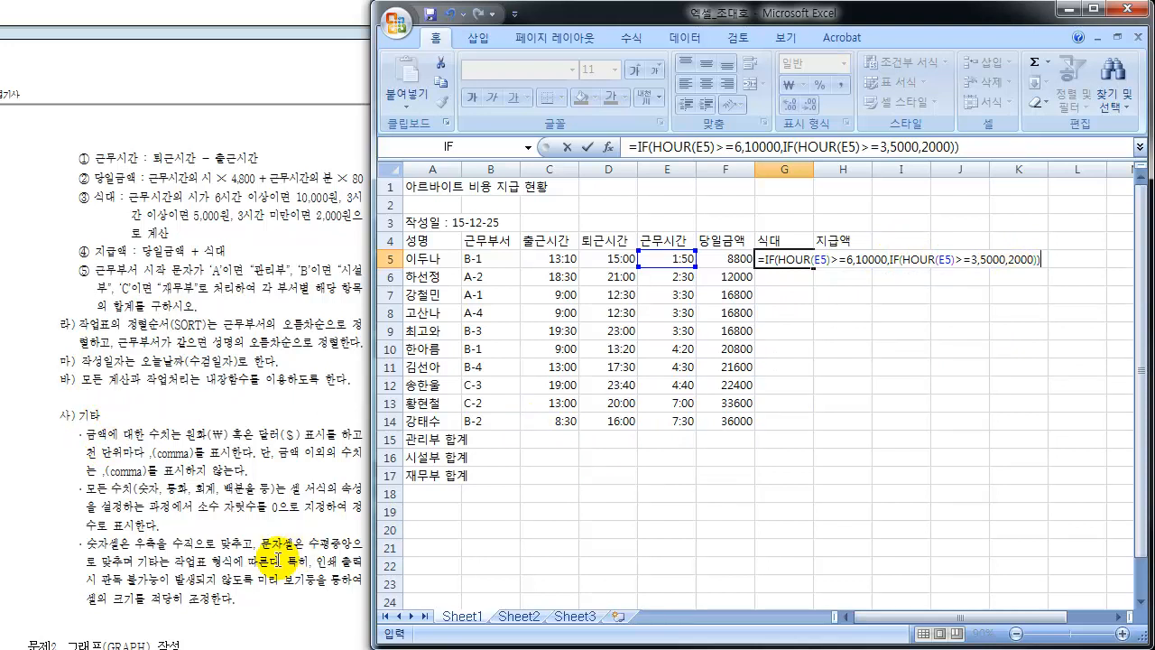
key(Return)
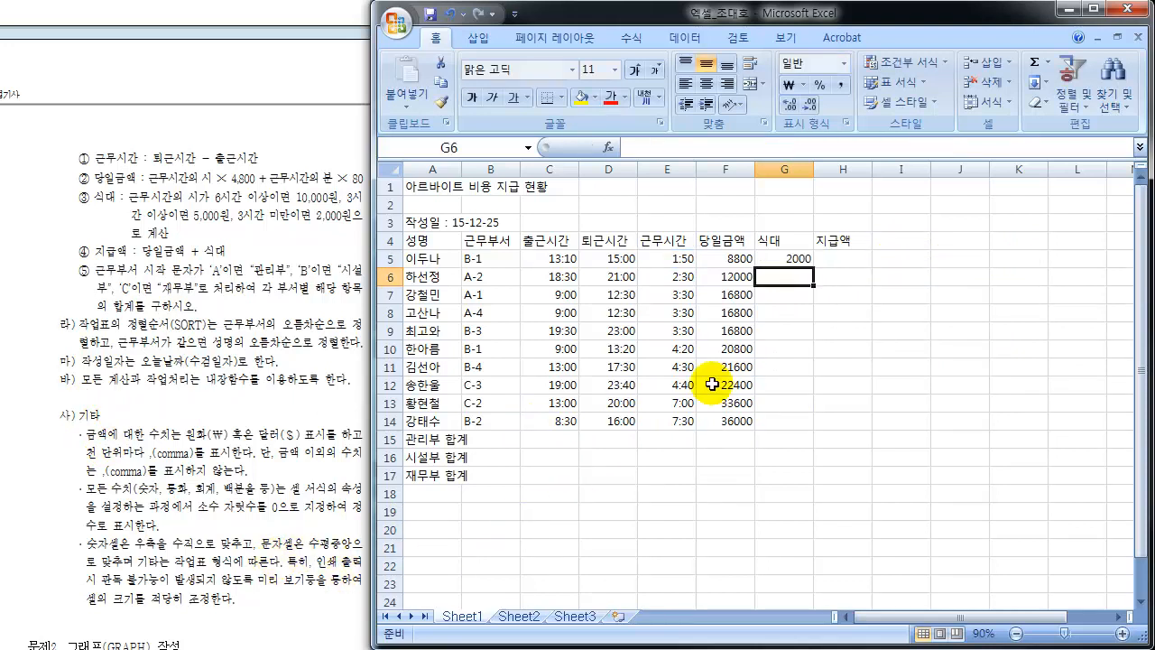
click(783, 259)
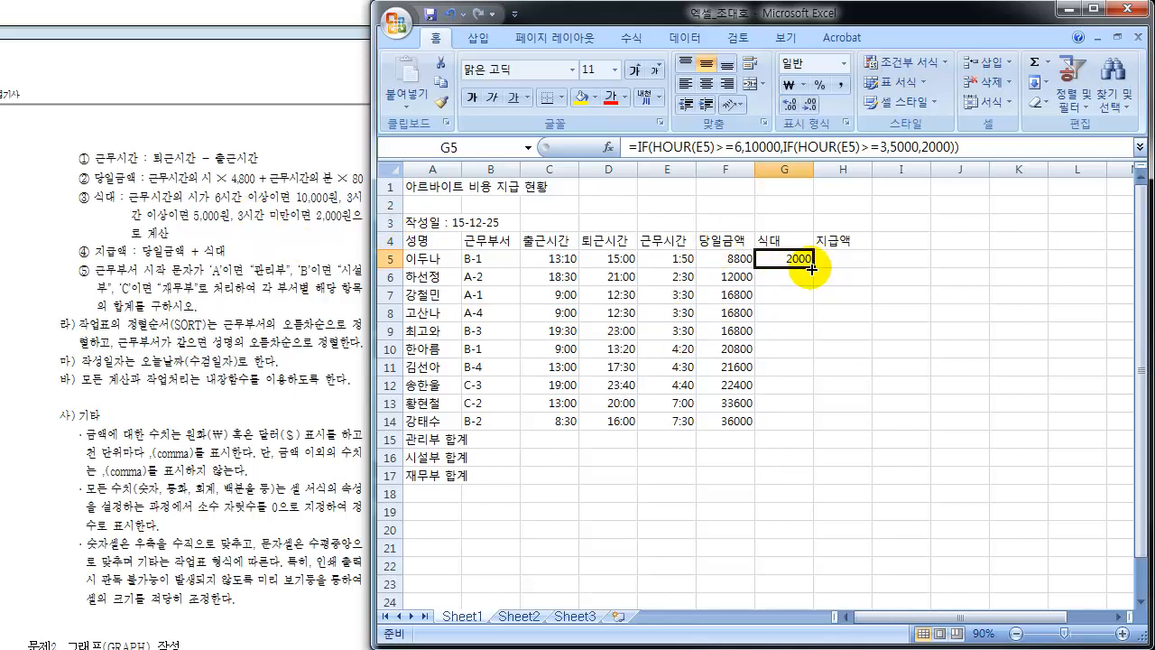
drag(812, 268, 797, 438)
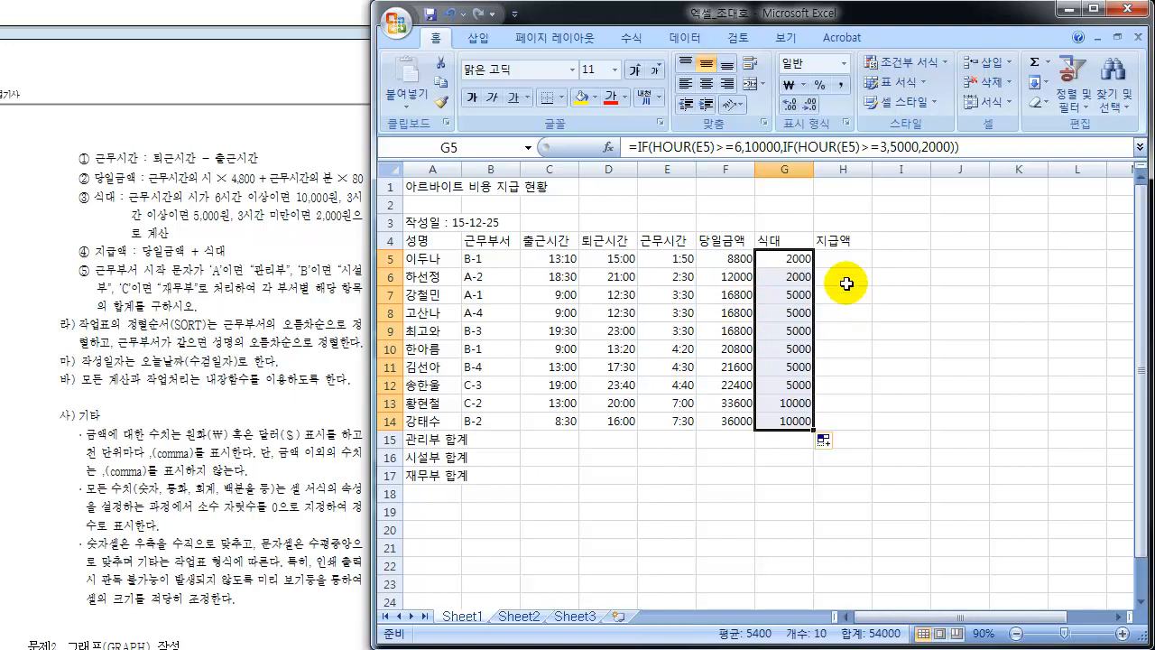
Calculate the payment amount in H5 with =F5+G5 and fill the formula down to H14.
click(827, 258)
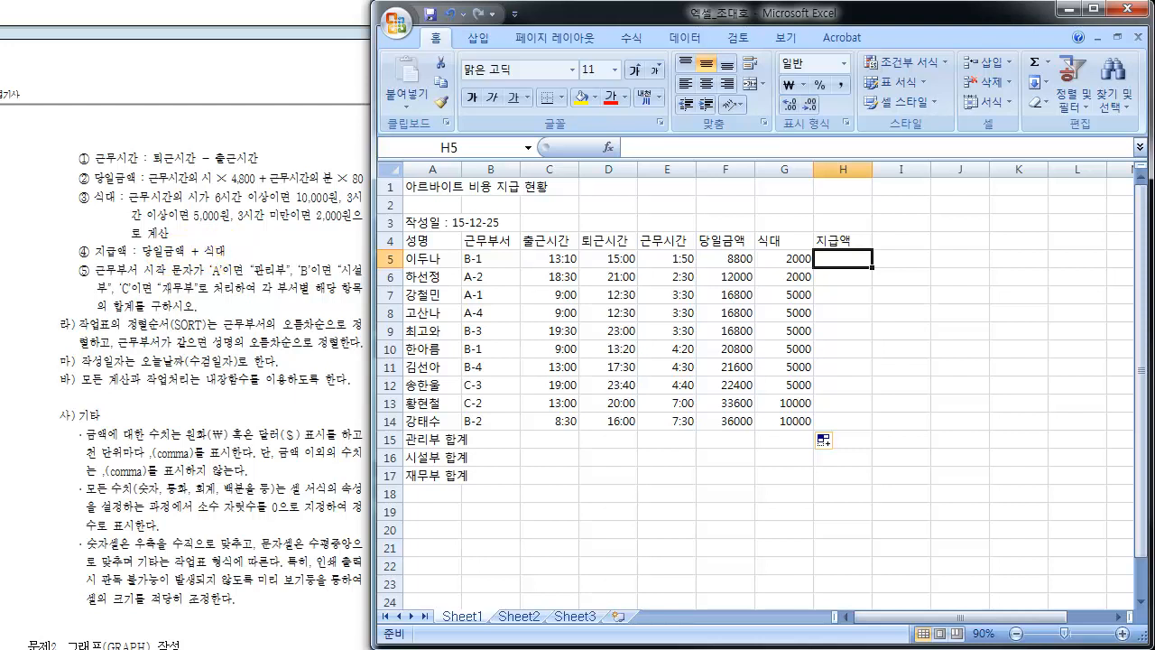
text(=)
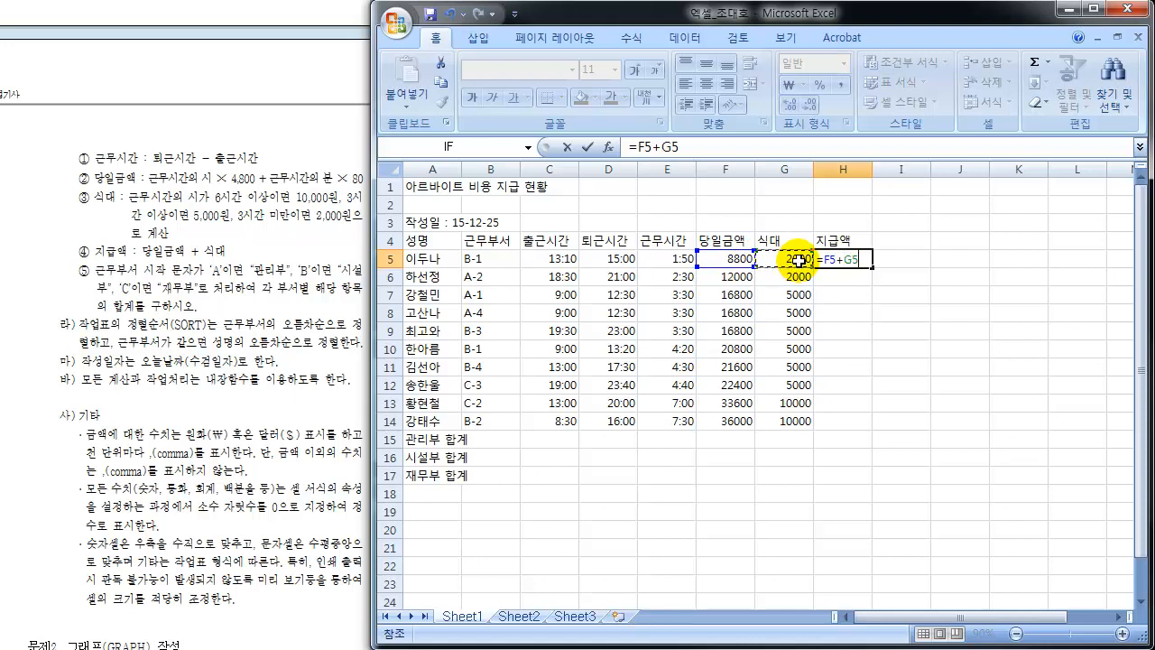
key(Return)
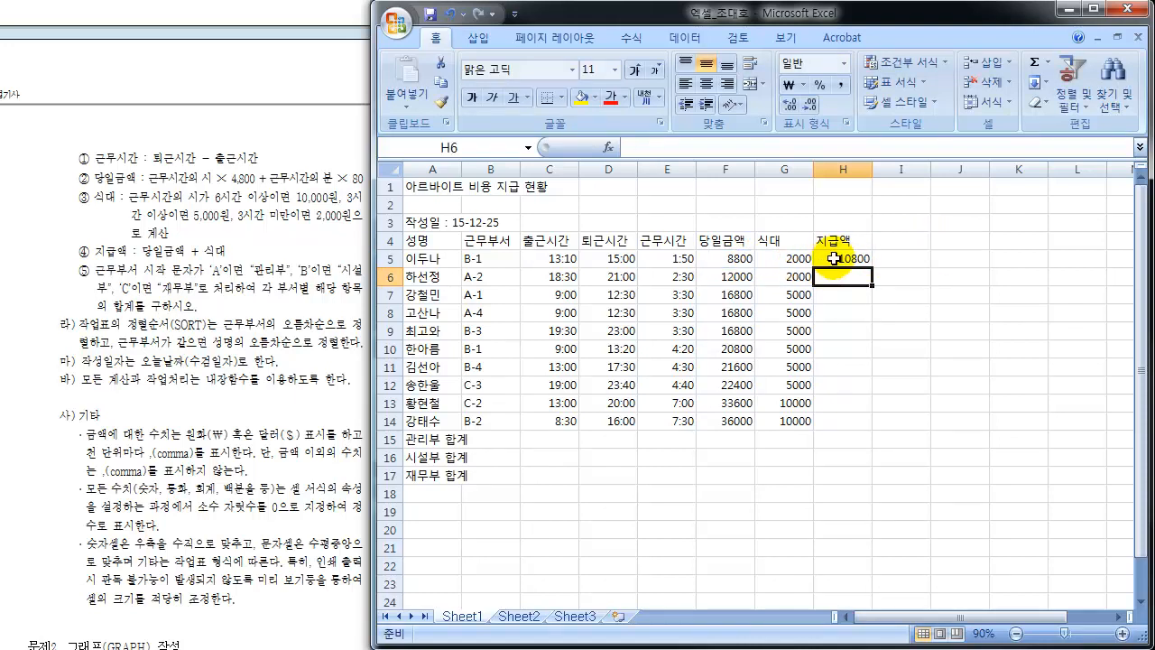
click(835, 258)
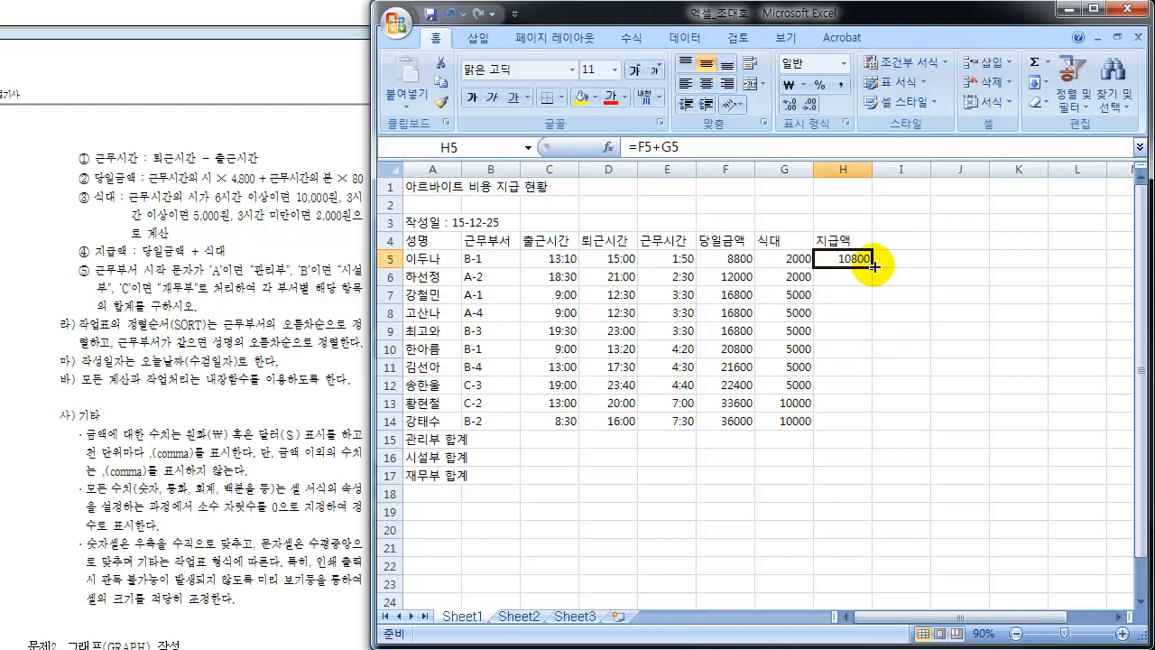
drag(874, 266, 874, 430)
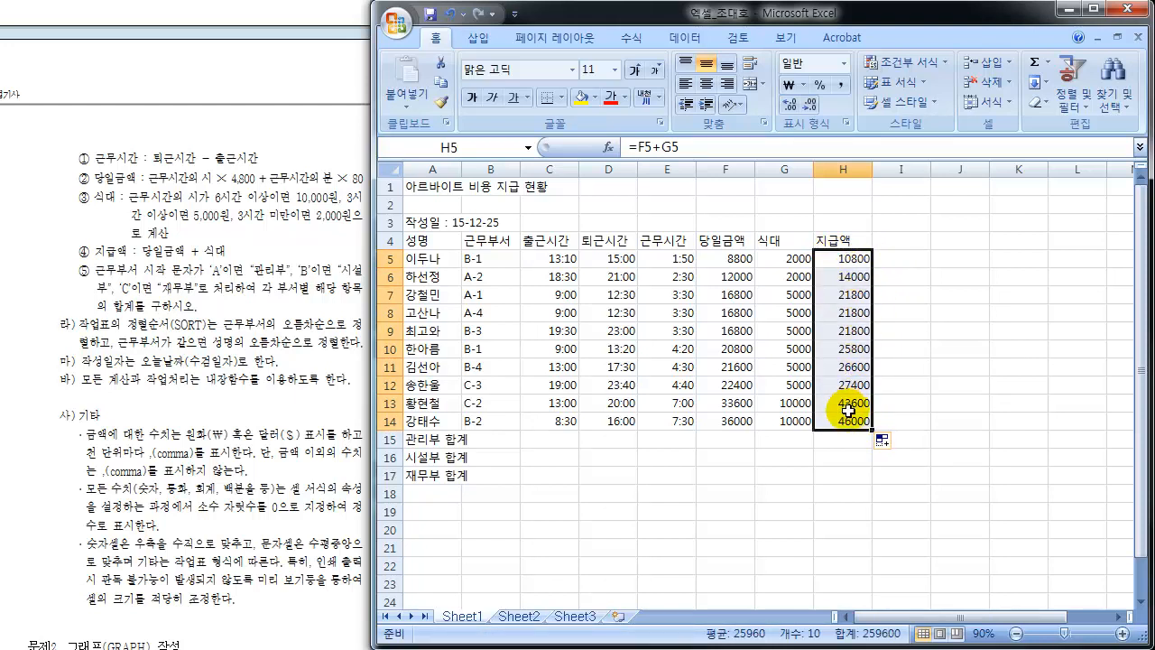
click(1017, 397)
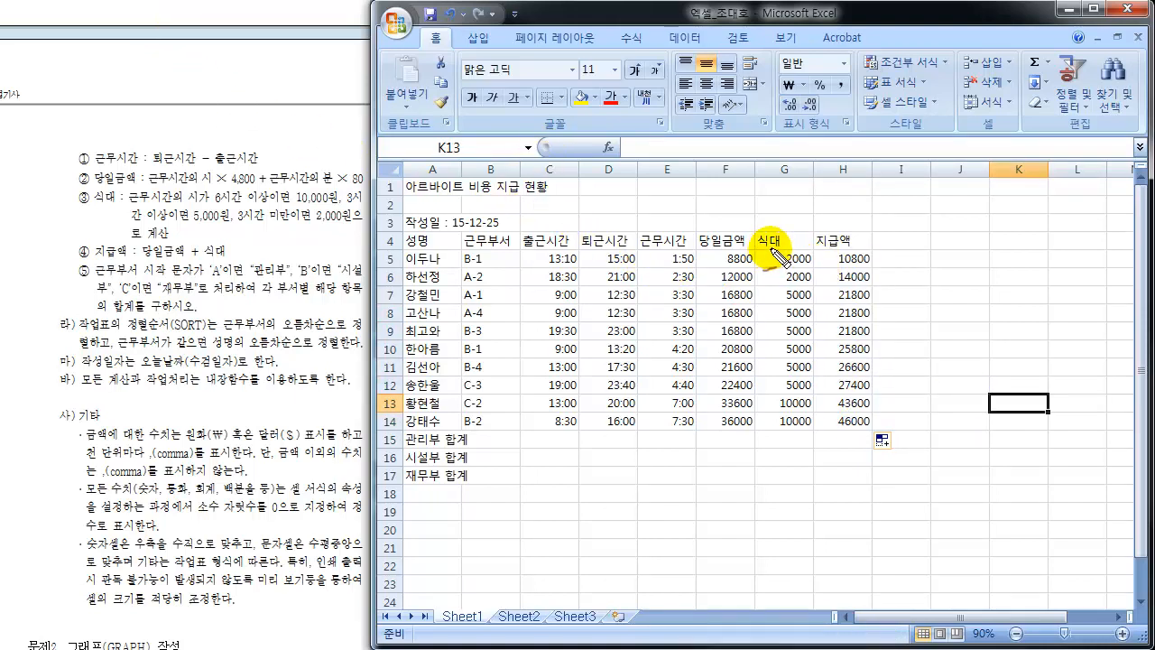
mouse_move(768, 245)
mouse_down()
mouse_move(702, 242)
mouse_move(654, 275)
mouse_move(638, 380)
mouse_move(729, 451)
mouse_move(887, 426)
mouse_move(871, 266)
mouse_move(739, 255)
mouse_up()
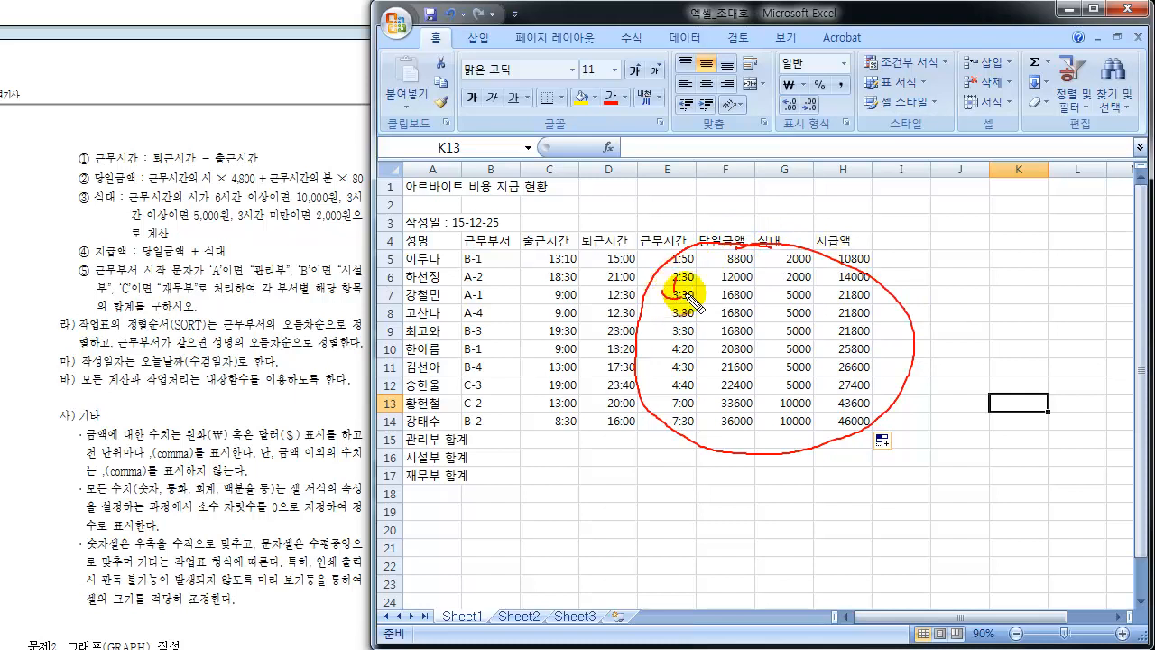
mouse_move(688, 295)
mouse_down()
mouse_move(675, 282)
mouse_move(804, 271)
mouse_move(873, 293)
mouse_move(858, 307)
mouse_move(839, 291)
mouse_up()
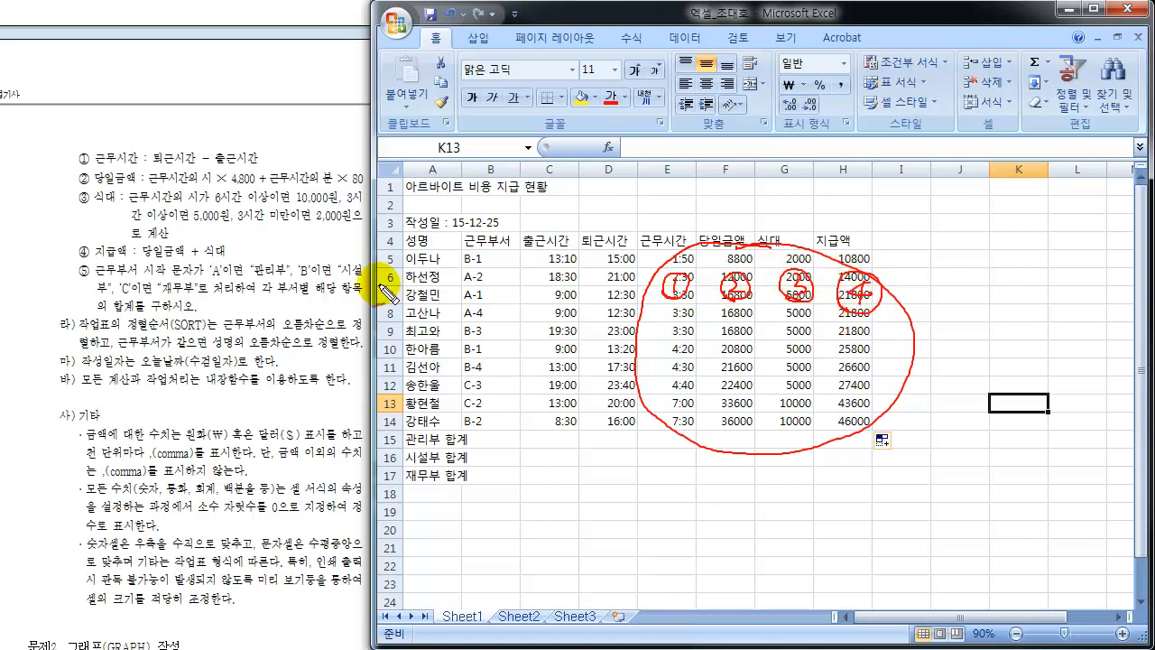
drag(77, 152, 71, 163)
drag(73, 177, 76, 208)
mouse_move(71, 253)
mouse_down()
mouse_move(80, 262)
mouse_move(72, 252)
mouse_up()
mouse_move(73, 160)
mouse_down()
mouse_move(50, 197)
mouse_move(71, 250)
mouse_move(40, 191)
mouse_move(56, 219)
mouse_up()
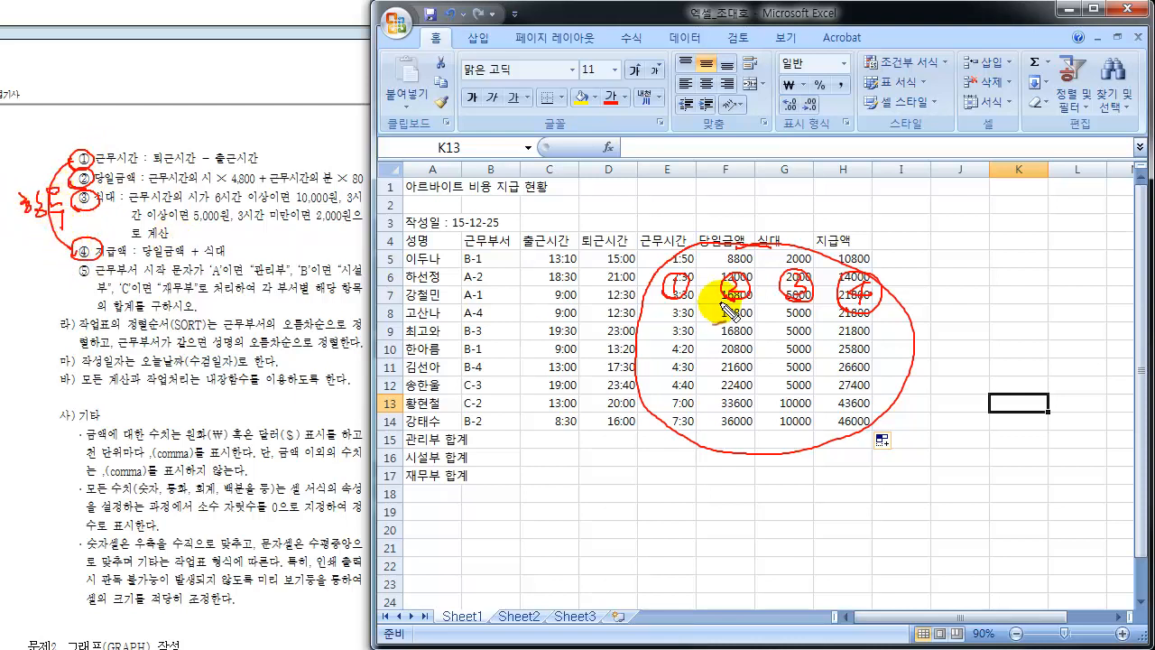
drag(666, 267, 652, 383)
mouse_move(896, 282)
mouse_down()
mouse_move(927, 332)
mouse_move(907, 375)
mouse_up()
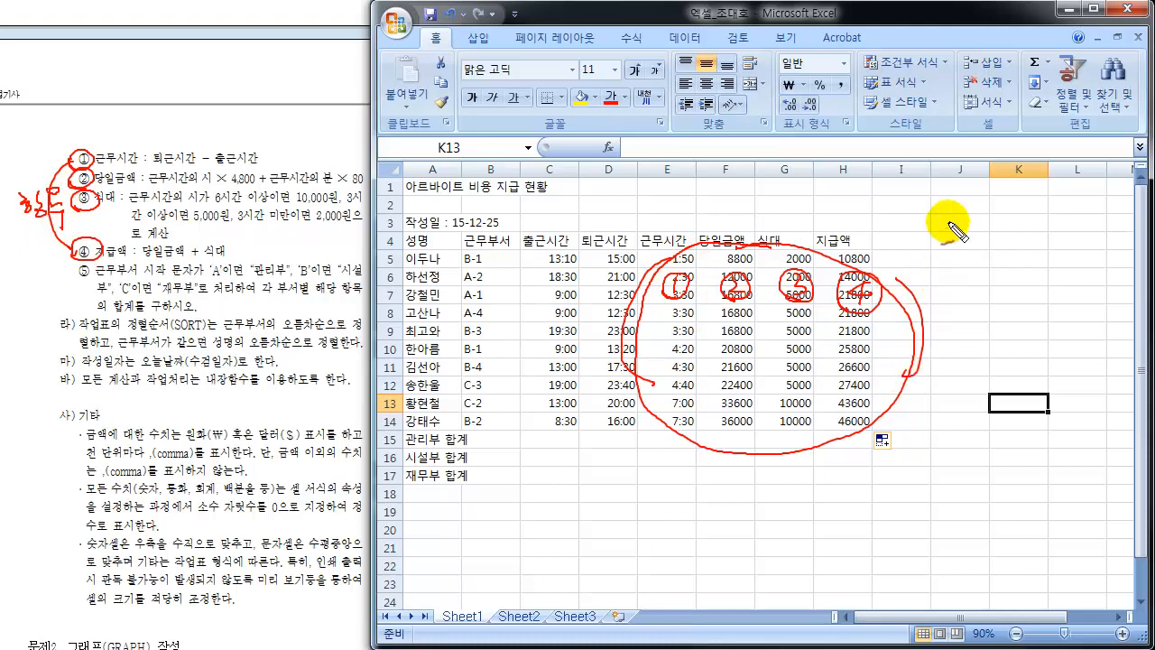
drag(914, 204, 964, 220)
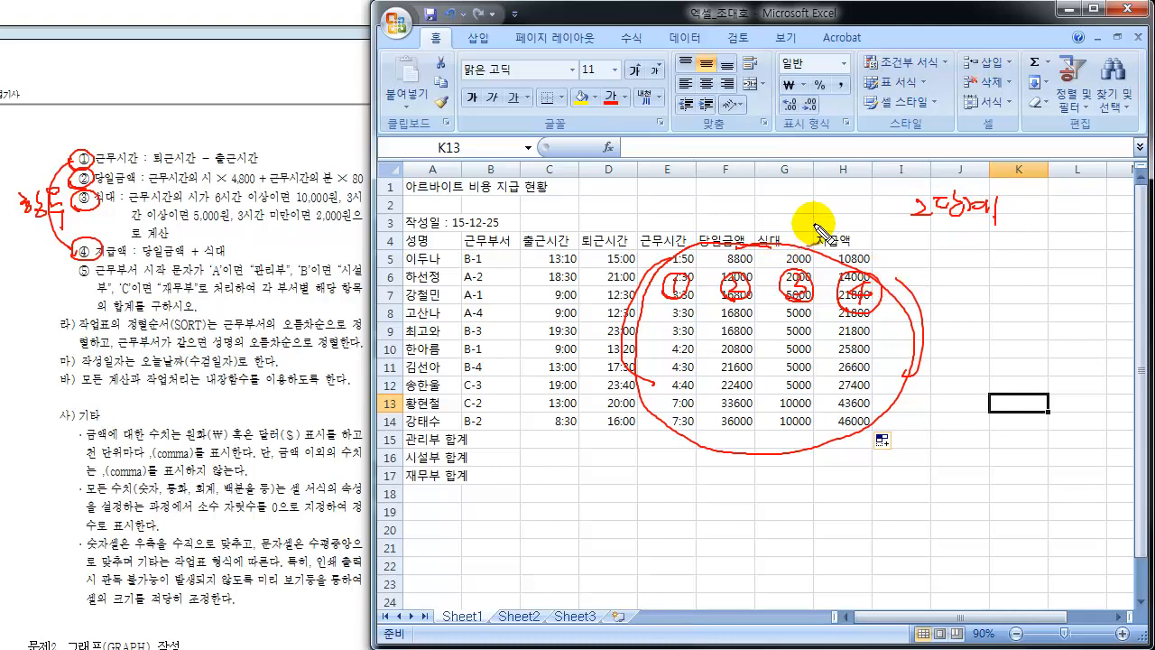
mouse_move(495, 179)
mouse_down()
mouse_move(410, 236)
mouse_move(623, 271)
mouse_move(862, 248)
mouse_move(709, 167)
mouse_move(455, 203)
mouse_move(465, 224)
mouse_up()
mouse_move(533, 246)
mouse_down()
mouse_move(510, 271)
mouse_move(417, 298)
mouse_move(488, 462)
mouse_move(591, 287)
mouse_move(492, 257)
mouse_up()
mouse_move(553, 217)
mouse_down()
mouse_move(518, 327)
mouse_move(527, 280)
mouse_move(518, 317)
mouse_move(556, 233)
mouse_up()
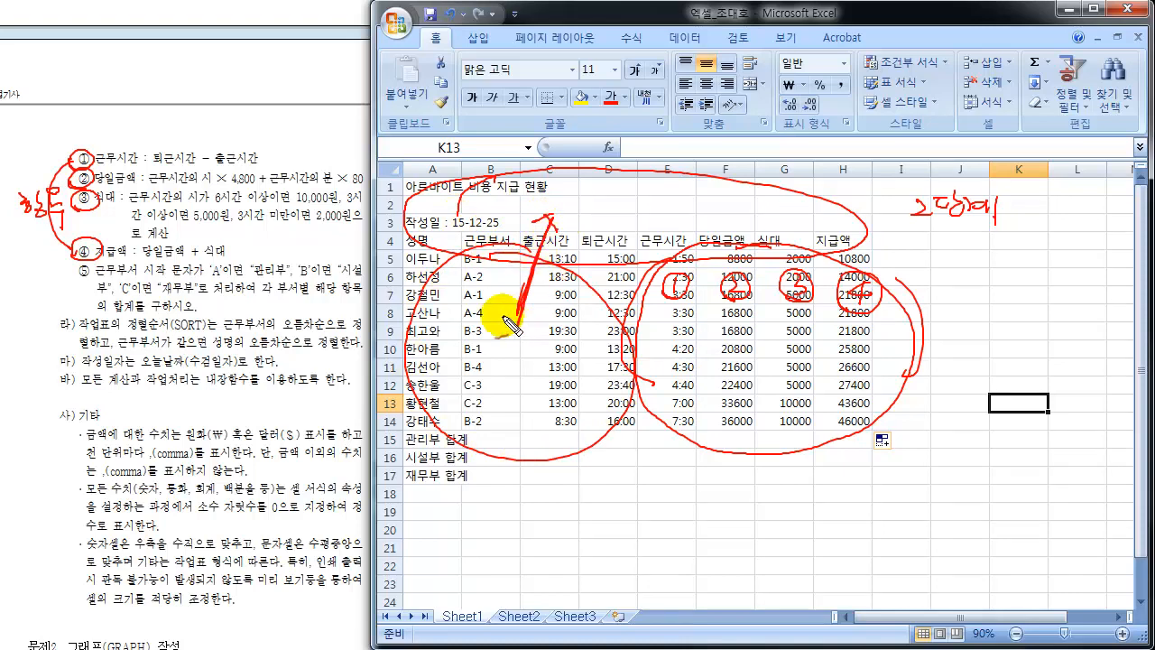
drag(500, 316, 530, 319)
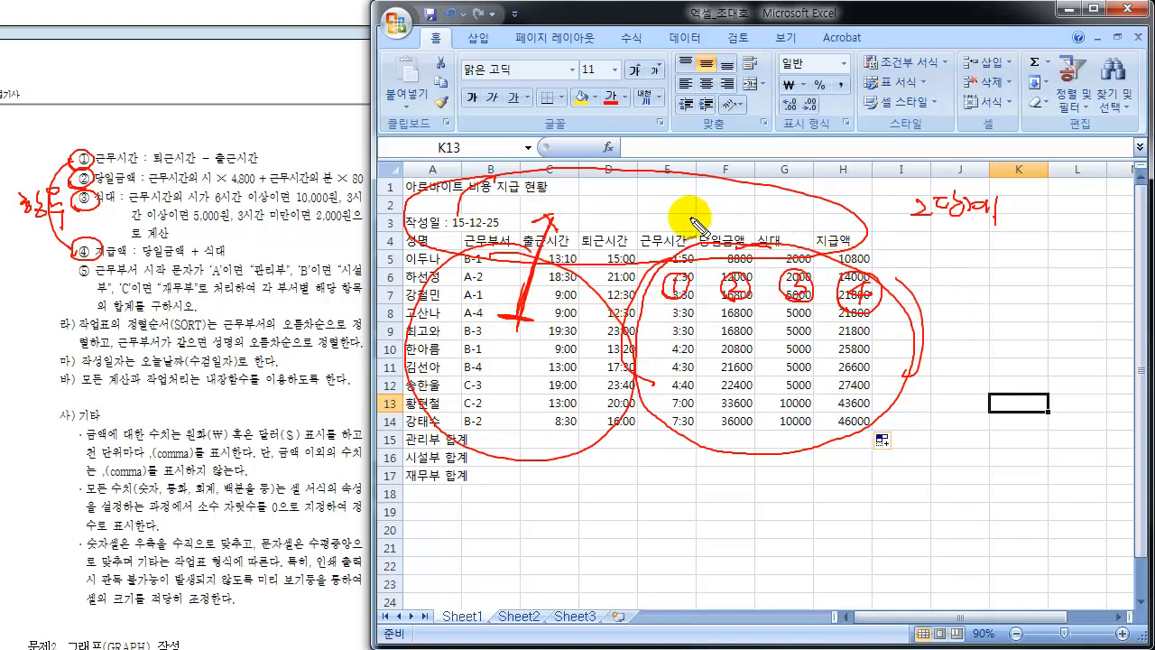
mouse_move(815, 297)
mouse_down()
mouse_move(675, 245)
mouse_move(643, 417)
mouse_move(893, 437)
mouse_move(835, 257)
mouse_up()
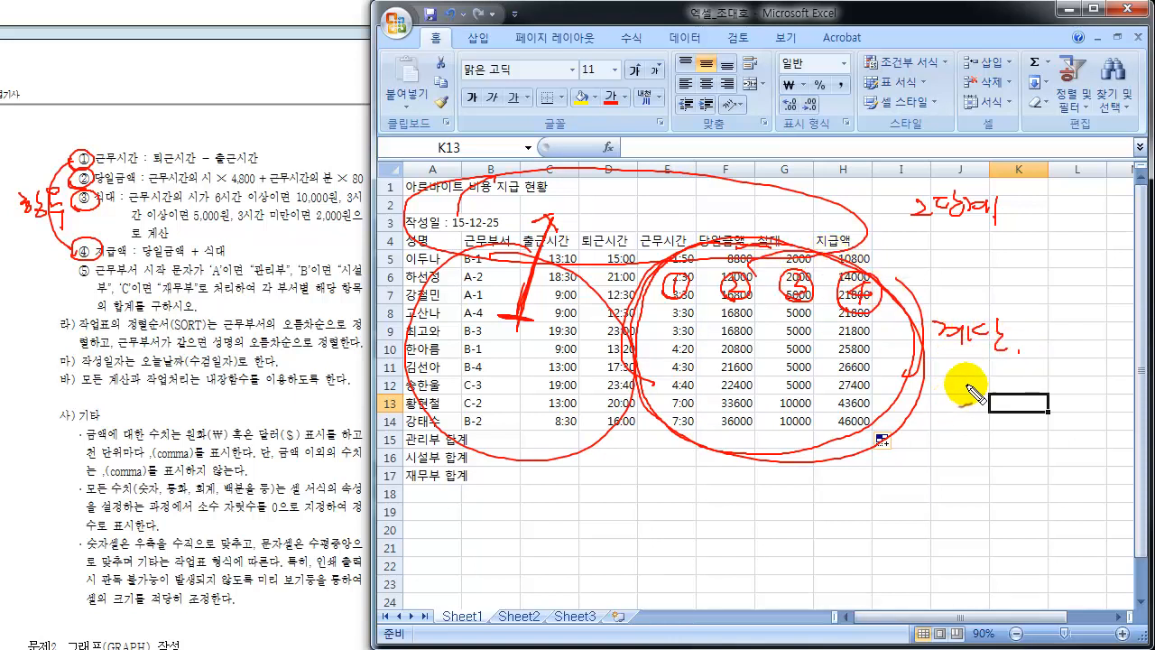
drag(959, 369, 1067, 405)
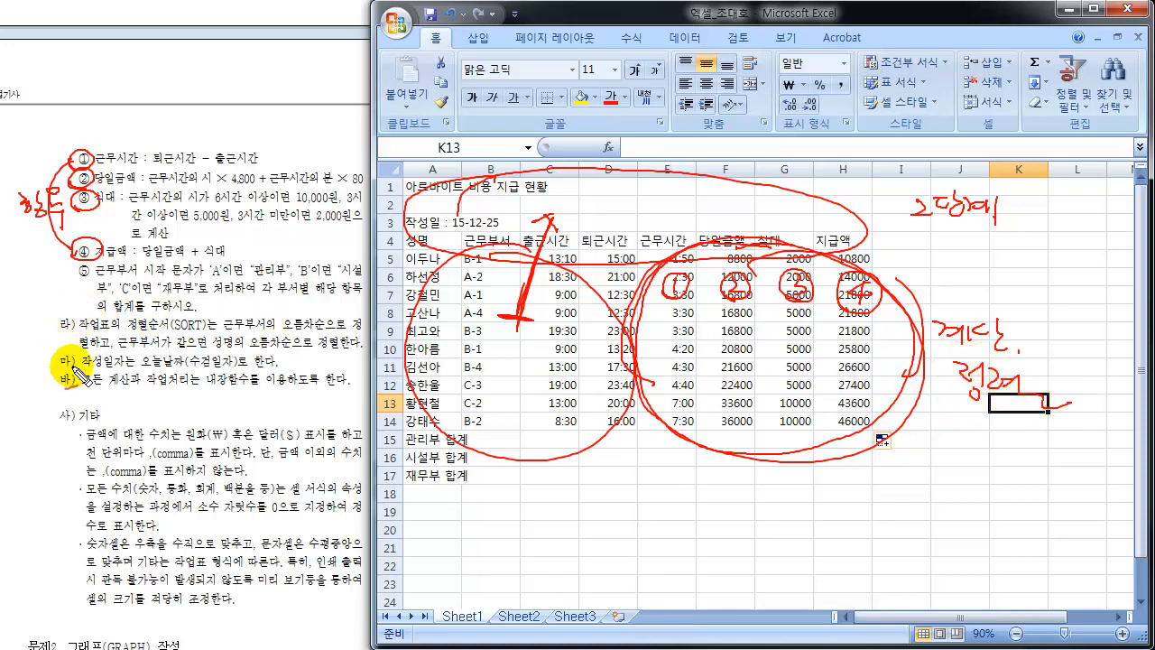
mouse_move(54, 316)
mouse_down()
mouse_move(45, 327)
mouse_move(174, 336)
mouse_move(212, 309)
mouse_move(180, 336)
mouse_move(224, 325)
mouse_move(338, 340)
mouse_up()
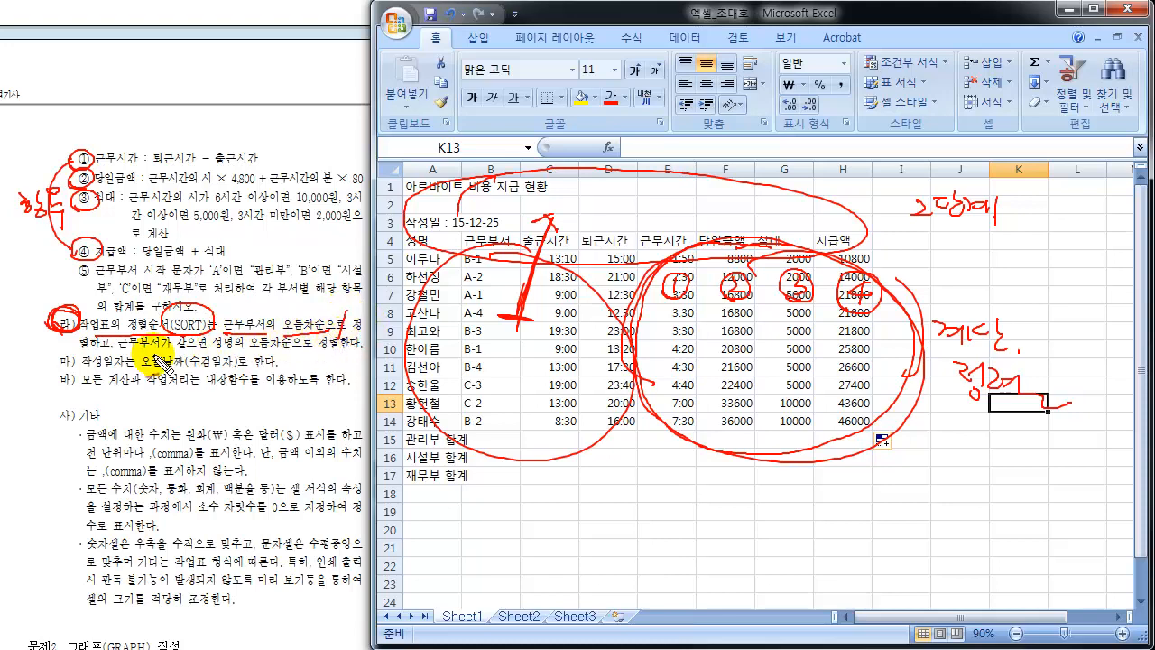
mouse_move(120, 354)
mouse_down()
mouse_move(192, 357)
mouse_move(226, 328)
mouse_move(253, 341)
mouse_move(361, 345)
mouse_up()
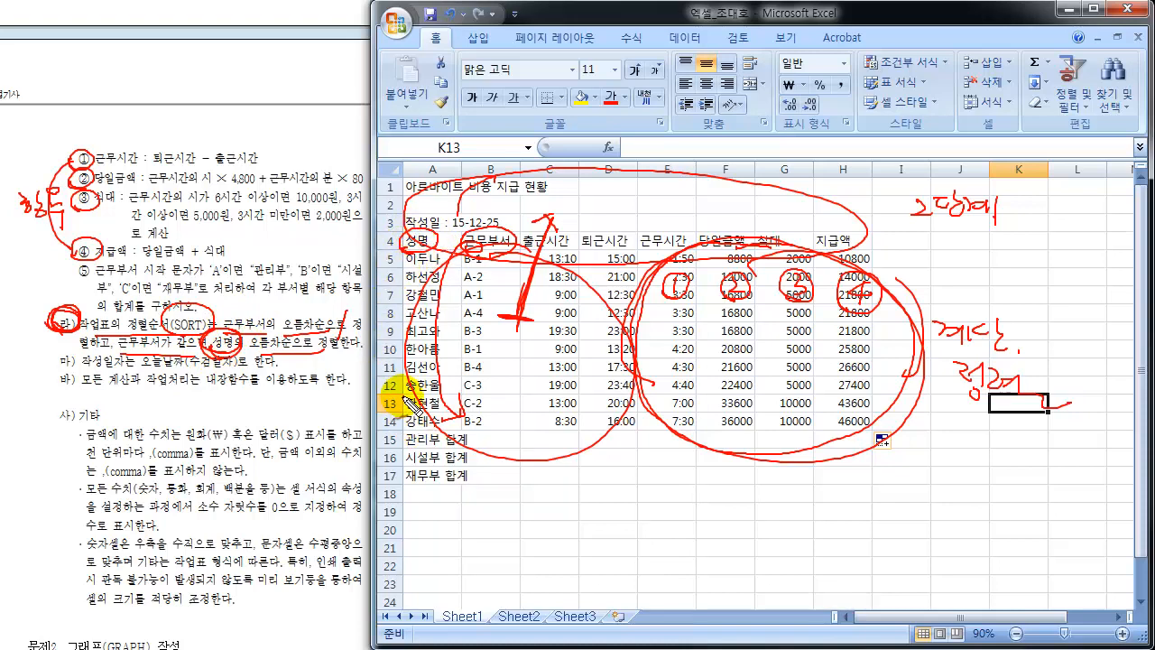
key(Escape)
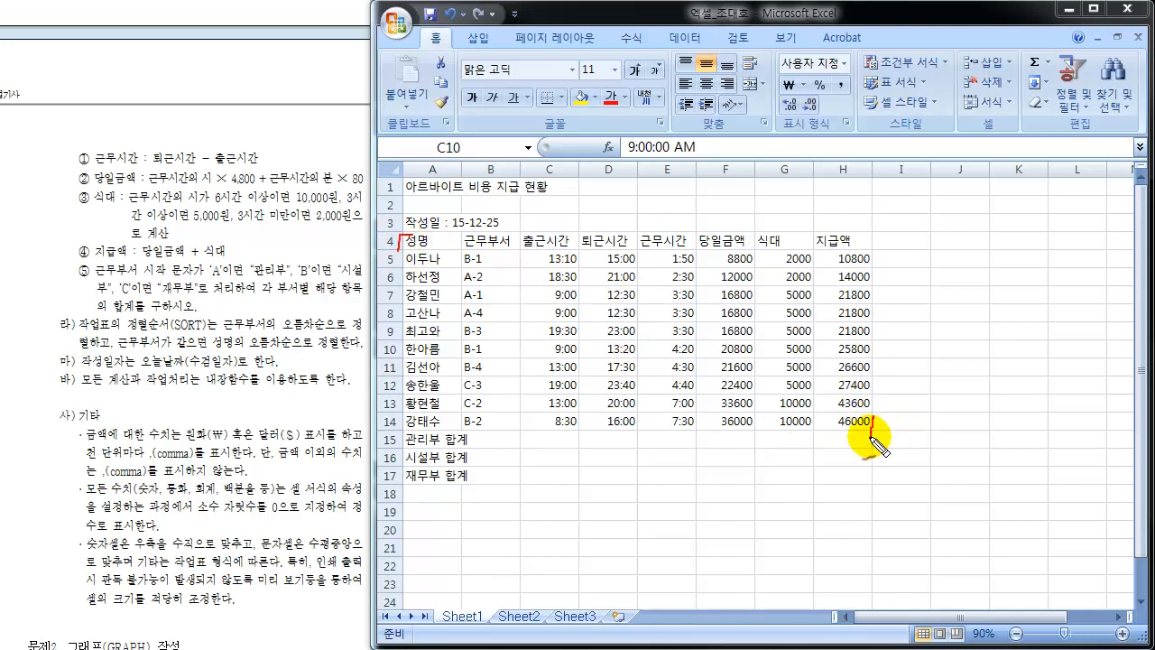
drag(872, 438, 849, 436)
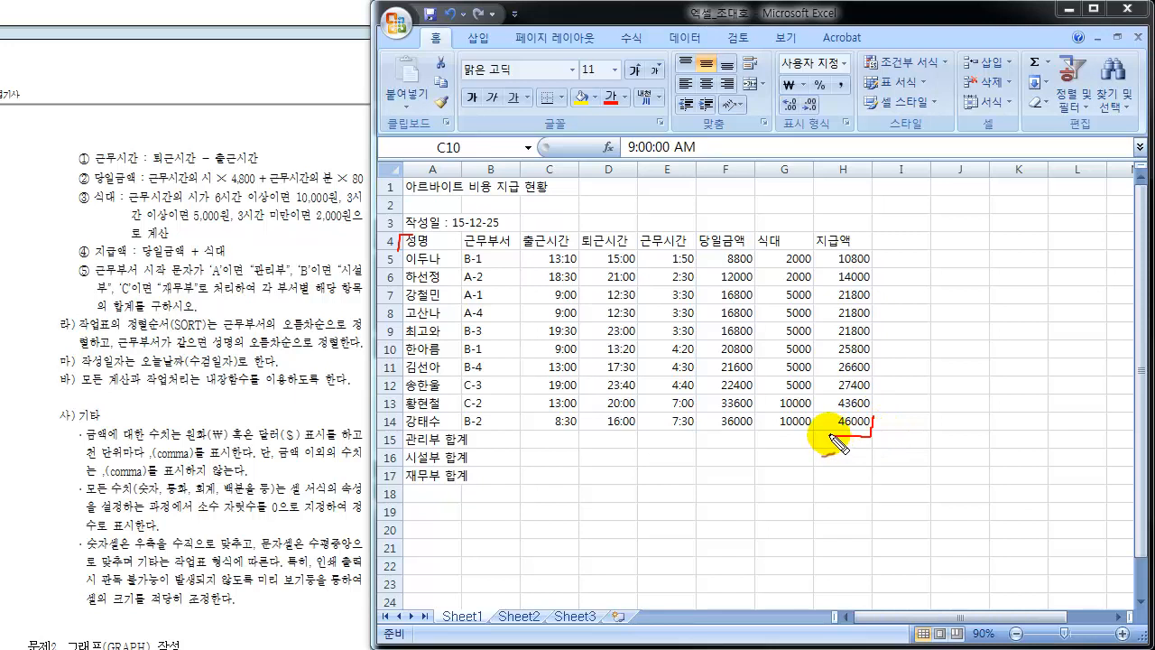
key(Escape)
Select the table range A4:H14, headers included and total rows excluded, and bring up the data sorting commands.
click(427, 240)
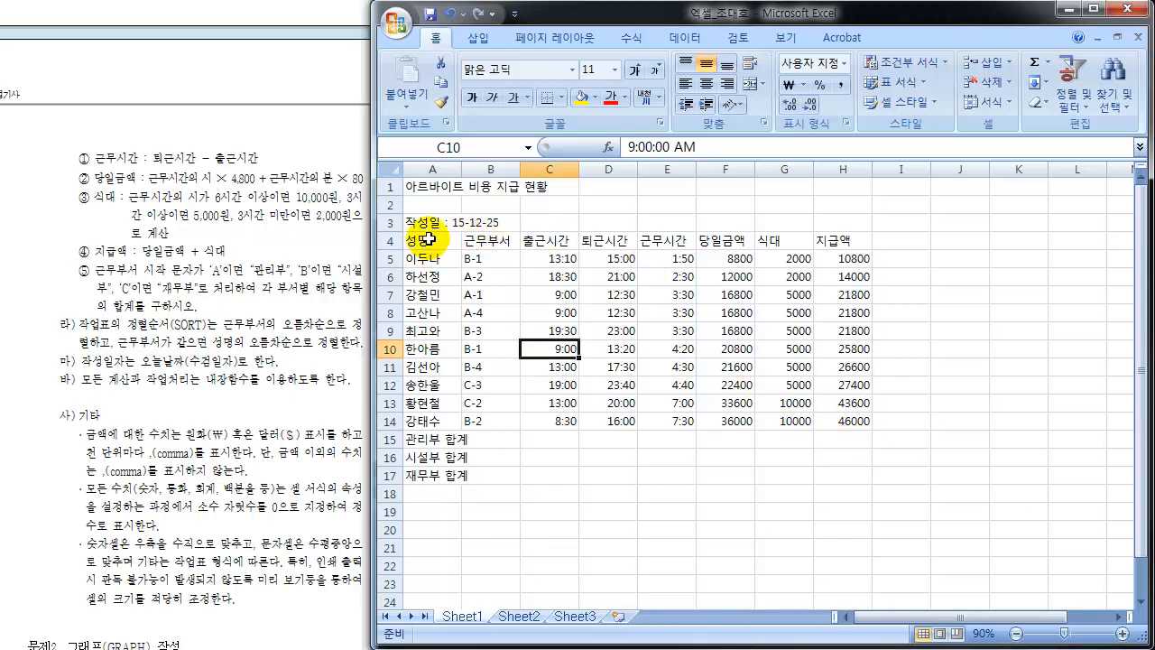
click(424, 240)
drag(420, 240, 844, 430)
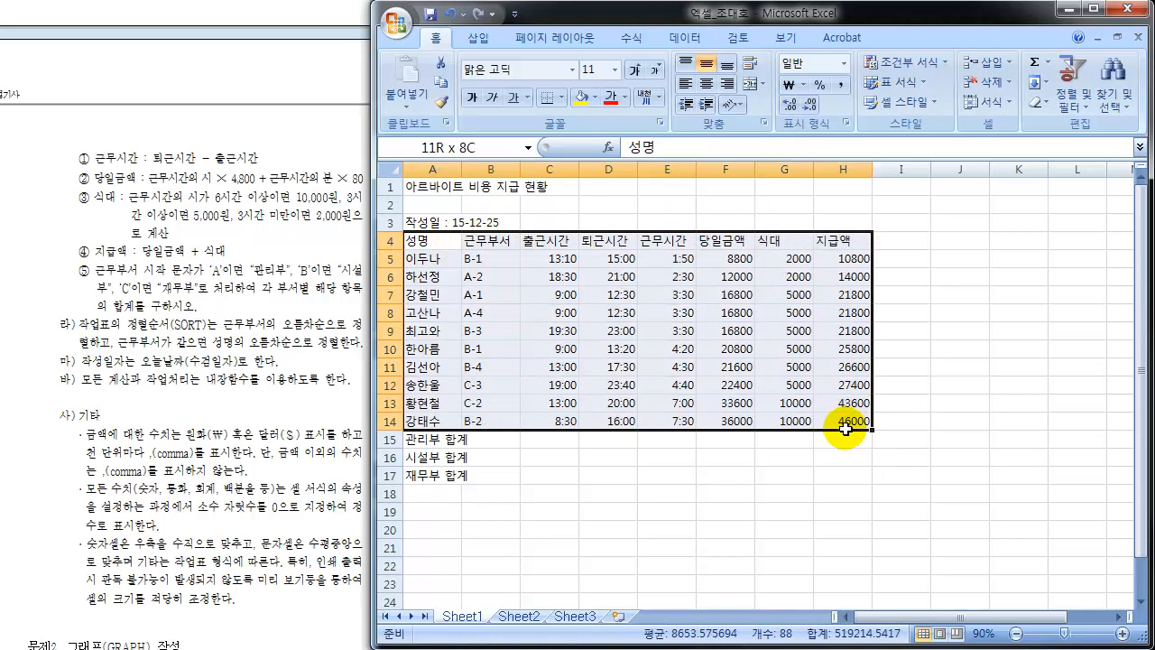
click(686, 37)
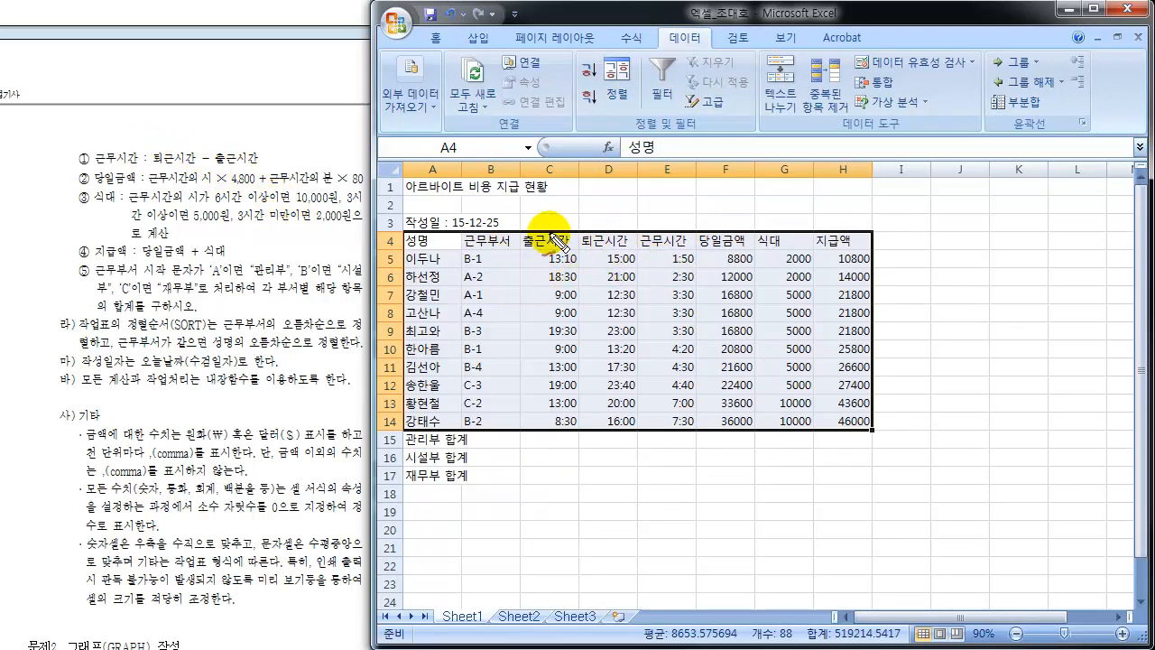
mouse_move(436, 227)
mouse_down()
mouse_move(402, 231)
mouse_move(447, 255)
mouse_up()
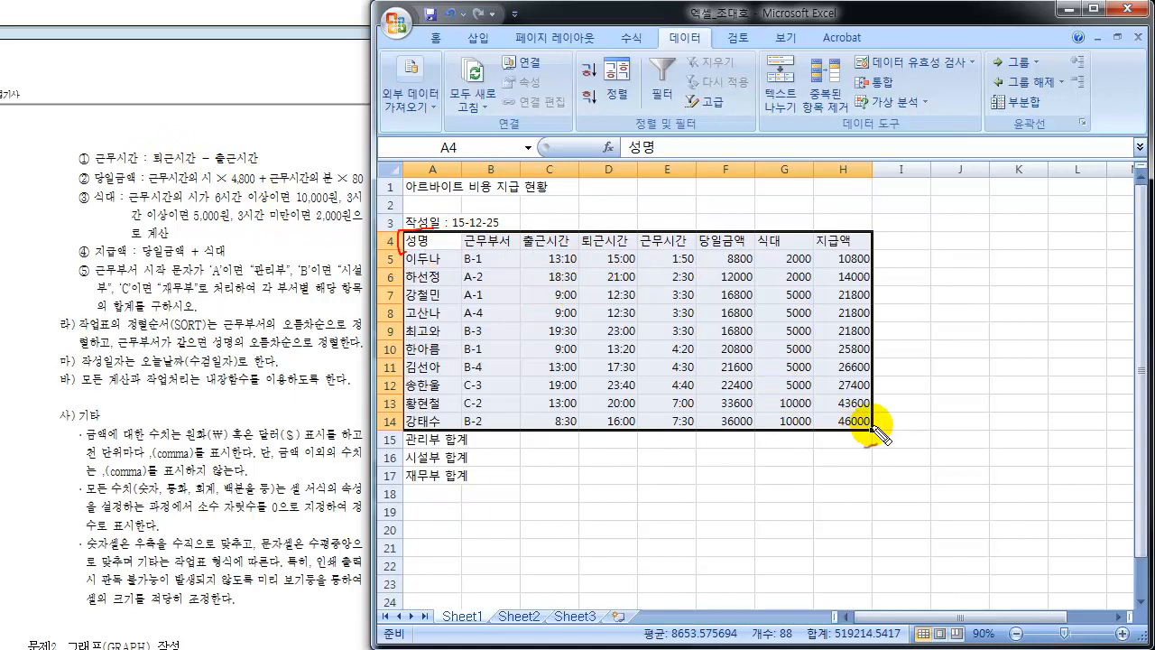
drag(872, 412, 841, 434)
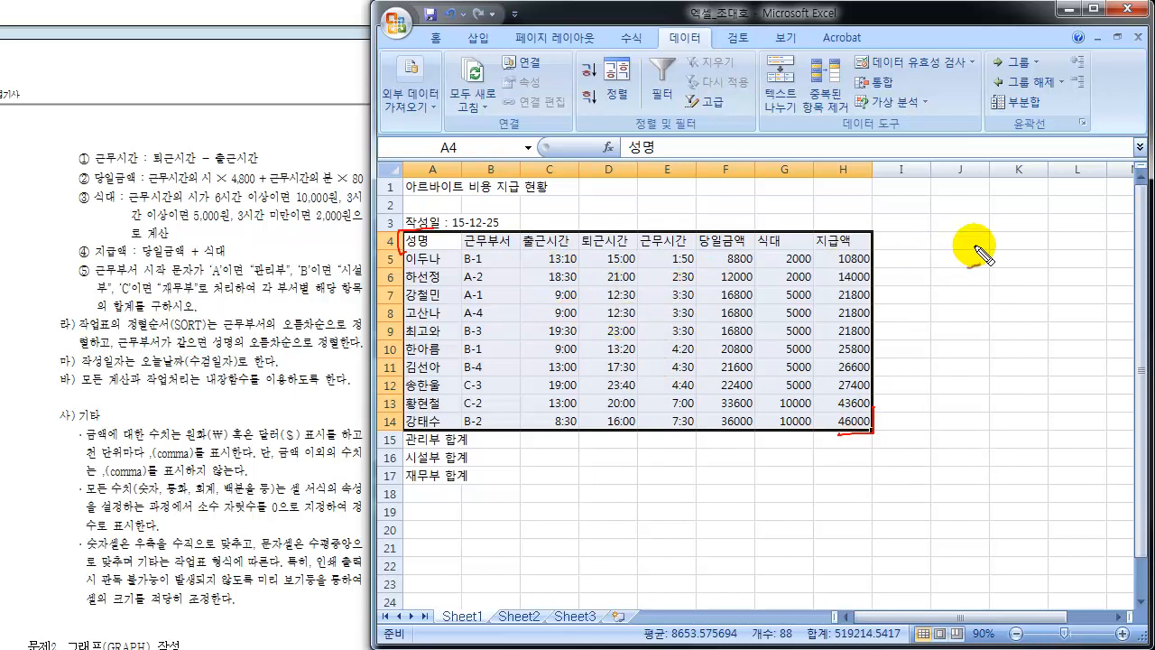
mouse_move(956, 233)
mouse_down()
mouse_move(941, 361)
mouse_move(968, 421)
mouse_up()
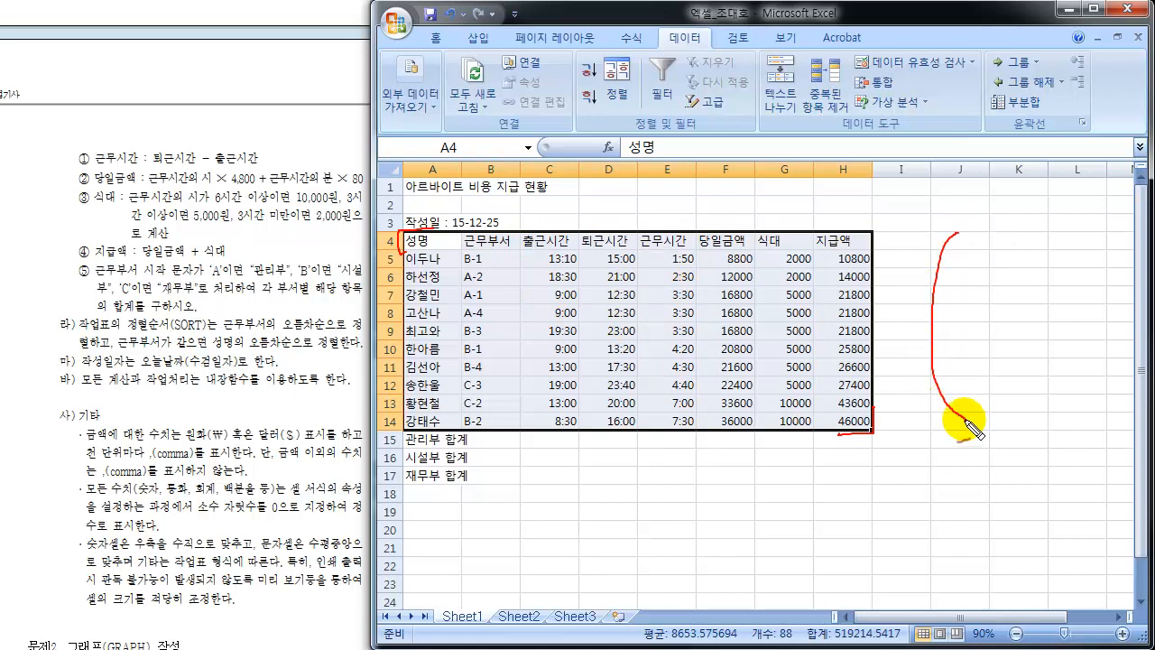
mouse_move(1095, 238)
mouse_down()
mouse_move(1114, 391)
mouse_move(1090, 424)
mouse_up()
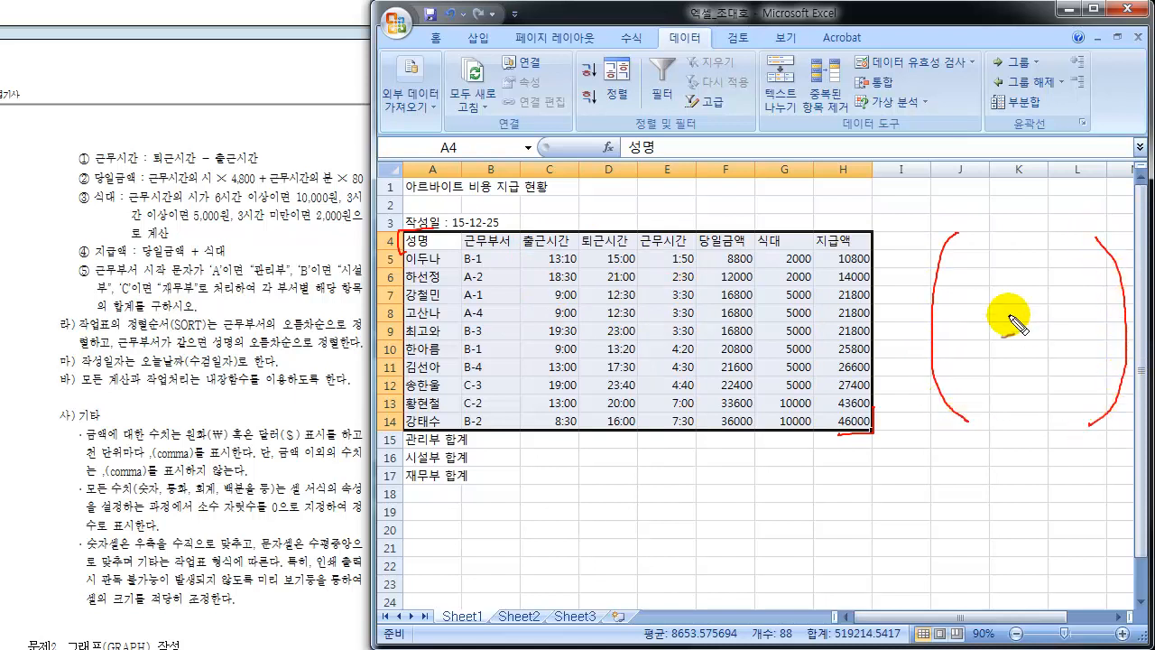
drag(980, 264, 1047, 267)
drag(978, 291, 1052, 297)
drag(991, 319, 1054, 321)
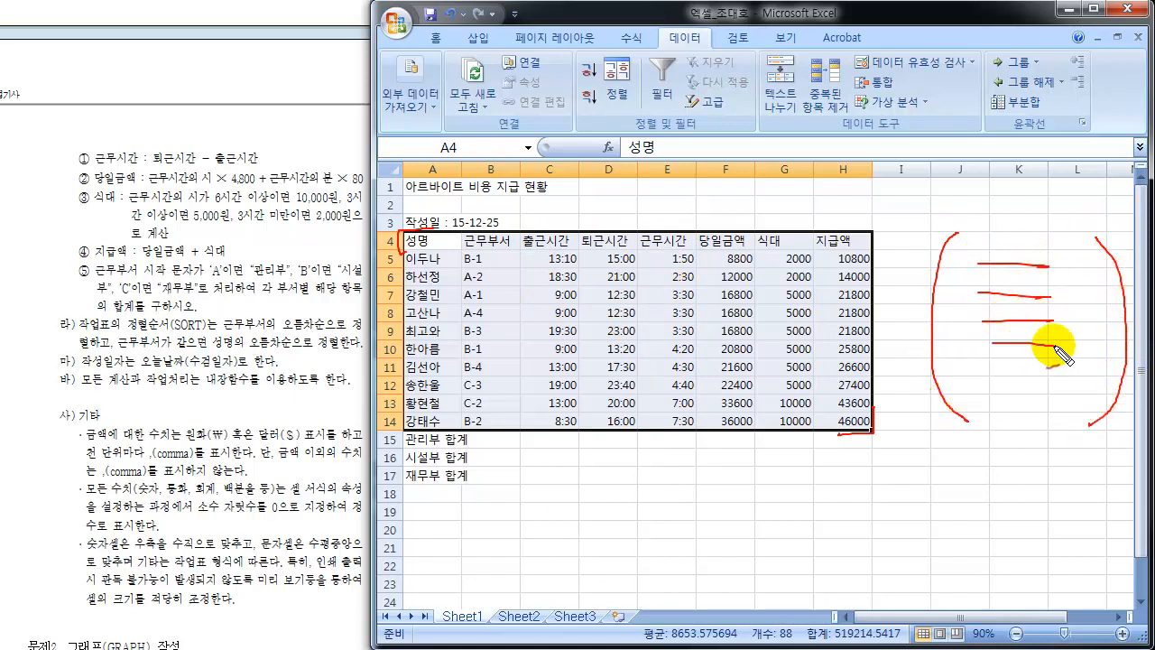
drag(993, 343, 1054, 345)
mouse_move(986, 367)
mouse_down()
mouse_move(1054, 369)
mouse_move(1054, 393)
mouse_up()
drag(987, 413, 1054, 412)
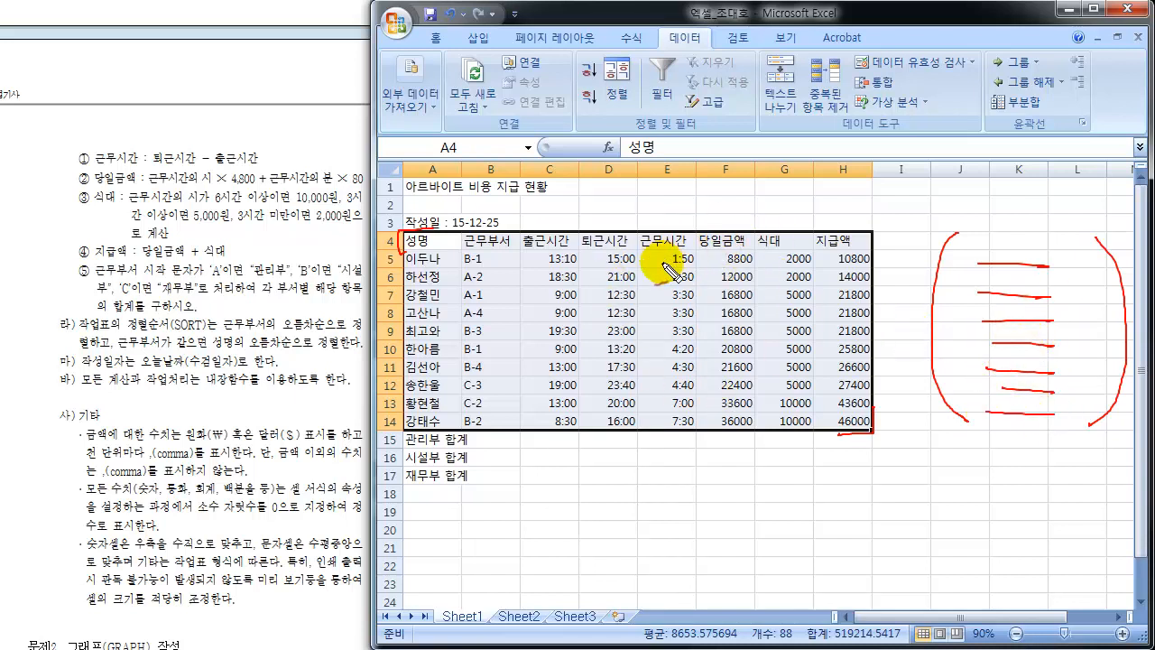
mouse_move(1023, 227)
mouse_down()
mouse_move(925, 262)
mouse_move(1029, 417)
mouse_move(1112, 289)
mouse_up()
mouse_move(634, 244)
mouse_down()
mouse_move(623, 415)
mouse_move(826, 287)
mouse_up()
mouse_move(735, 275)
mouse_down()
mouse_move(740, 357)
mouse_move(756, 302)
mouse_up()
mouse_move(958, 402)
mouse_down()
mouse_move(1108, 289)
mouse_move(943, 239)
mouse_up()
mouse_move(603, 283)
mouse_down()
mouse_move(600, 357)
mouse_move(663, 415)
mouse_up()
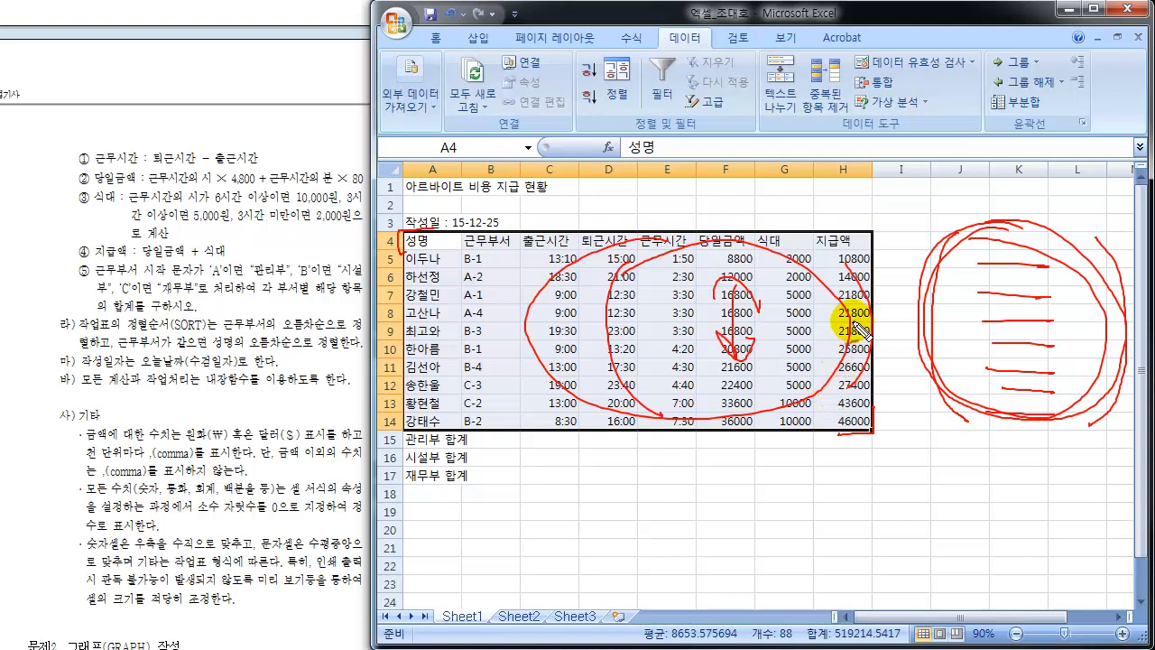
key(Escape)
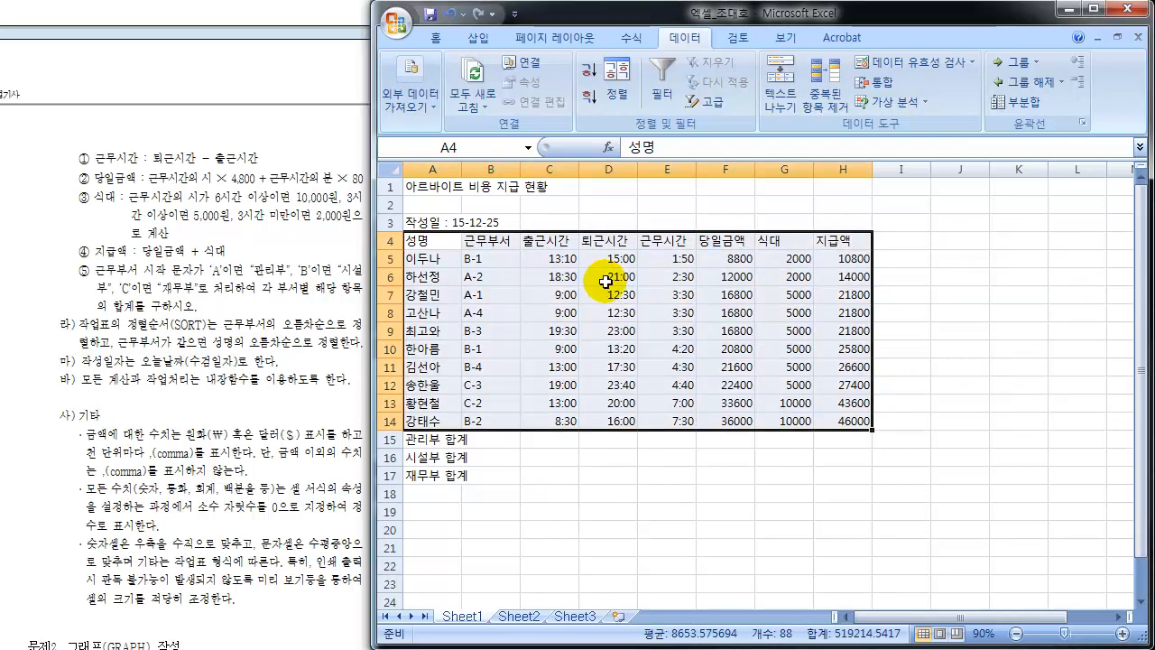
Select entire rows 4 to 14, from the header row through the last employee row, leaving out the total rows.
click(474, 258)
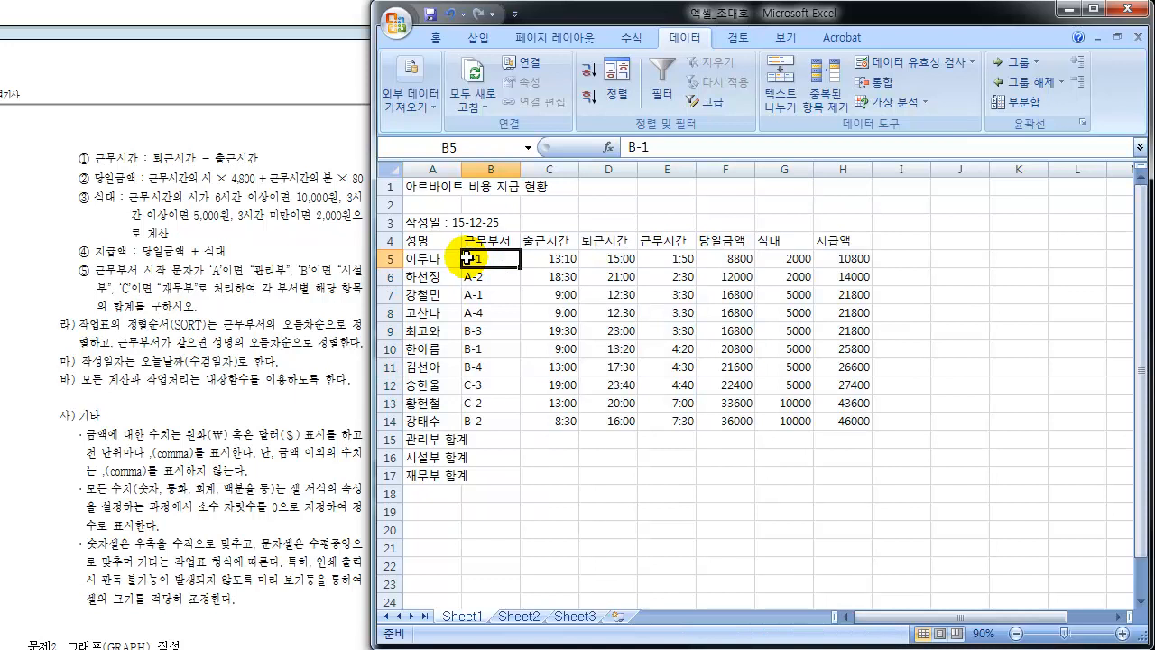
click(385, 240)
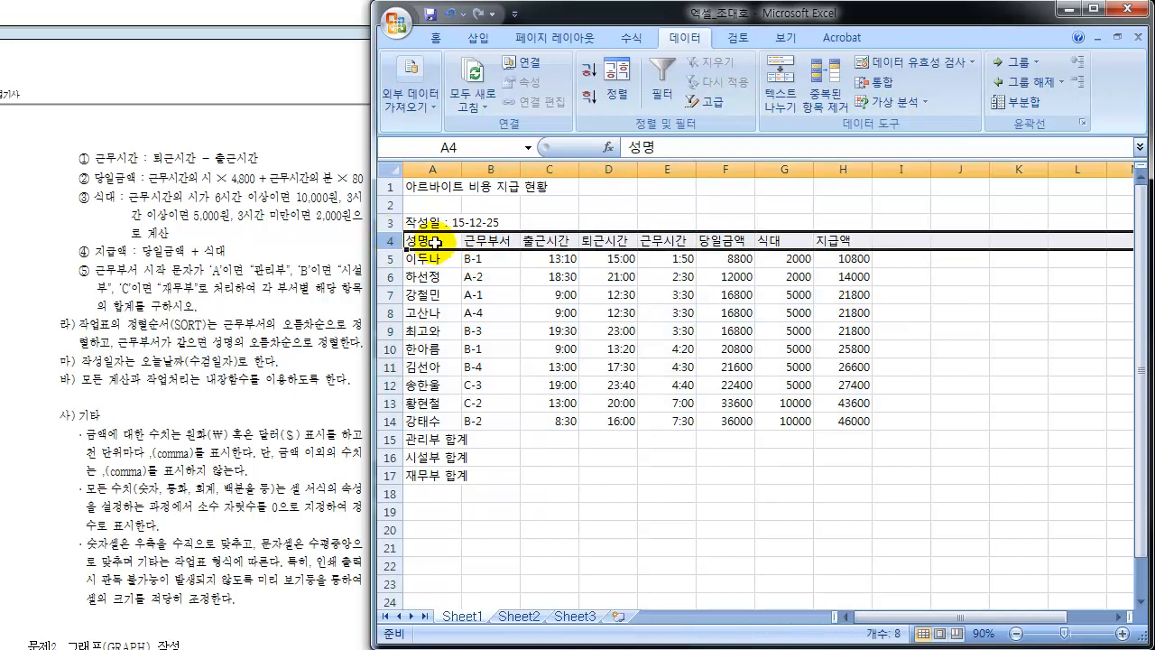
click(435, 241)
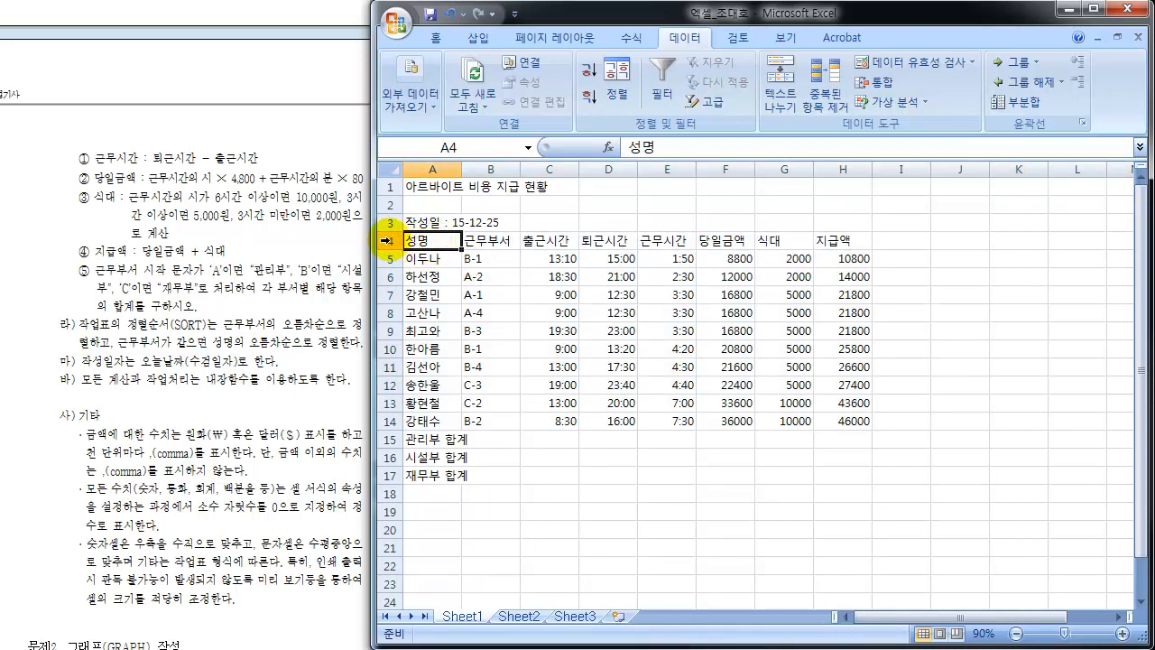
click(385, 240)
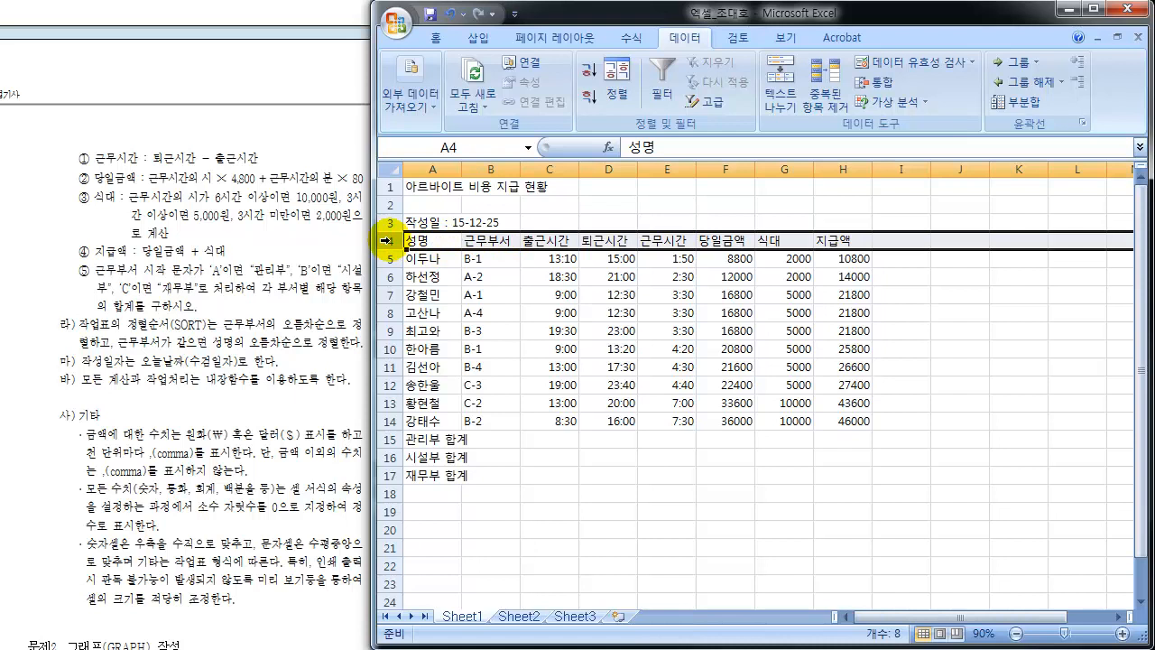
drag(386, 240, 349, 422)
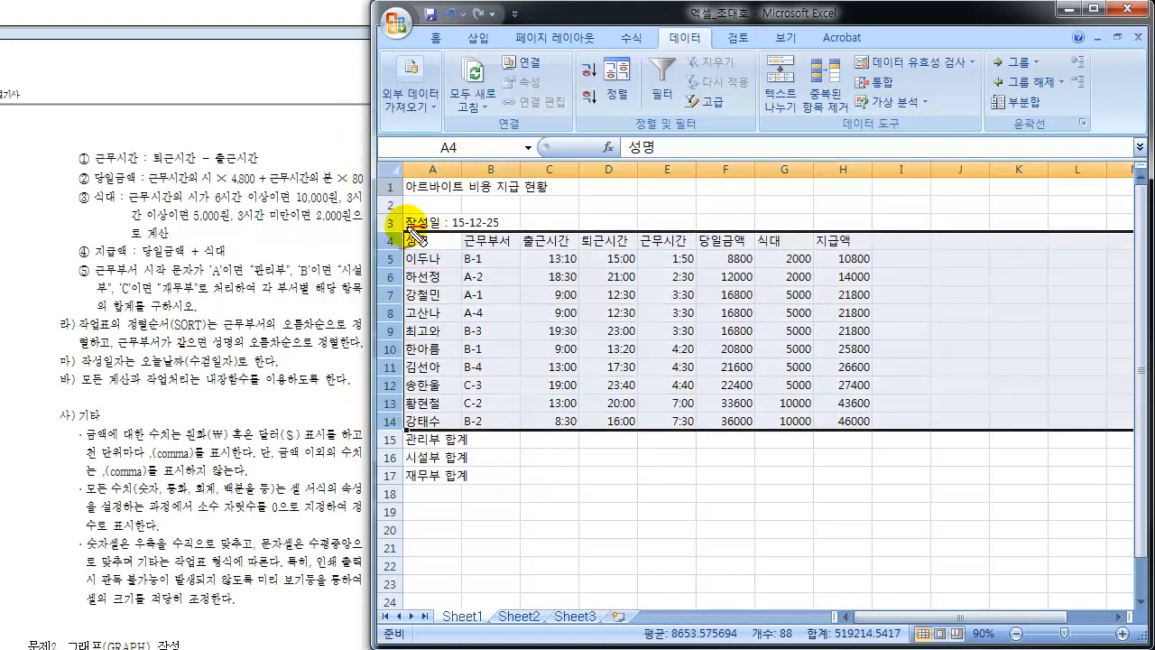
mouse_move(909, 253)
mouse_down()
mouse_move(998, 257)
mouse_move(985, 268)
mouse_up()
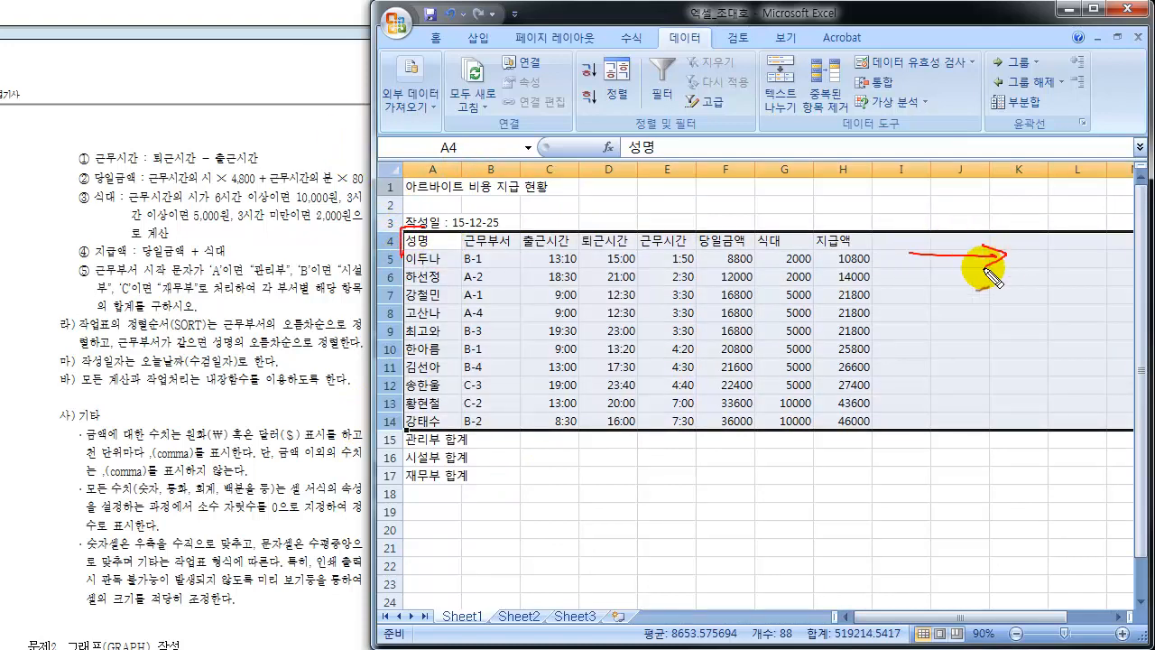
mouse_move(1107, 246)
mouse_down()
mouse_move(1093, 250)
mouse_move(1112, 227)
mouse_move(1128, 271)
mouse_up()
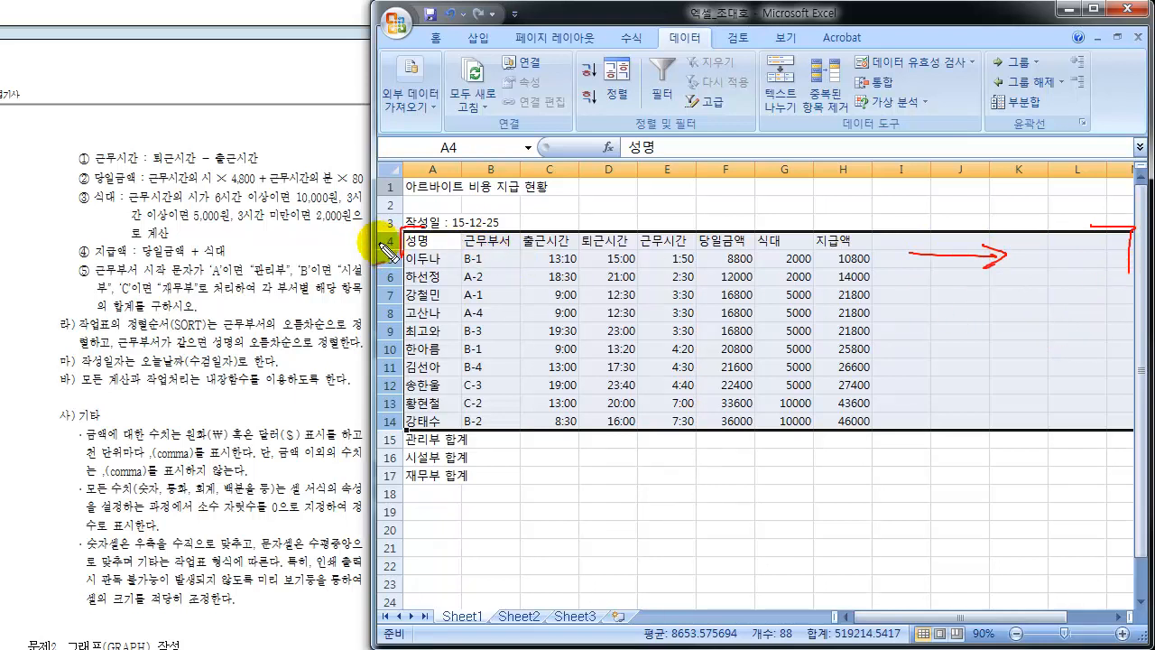
mouse_move(407, 237)
mouse_down()
mouse_move(388, 252)
mouse_move(388, 435)
mouse_move(403, 415)
mouse_up()
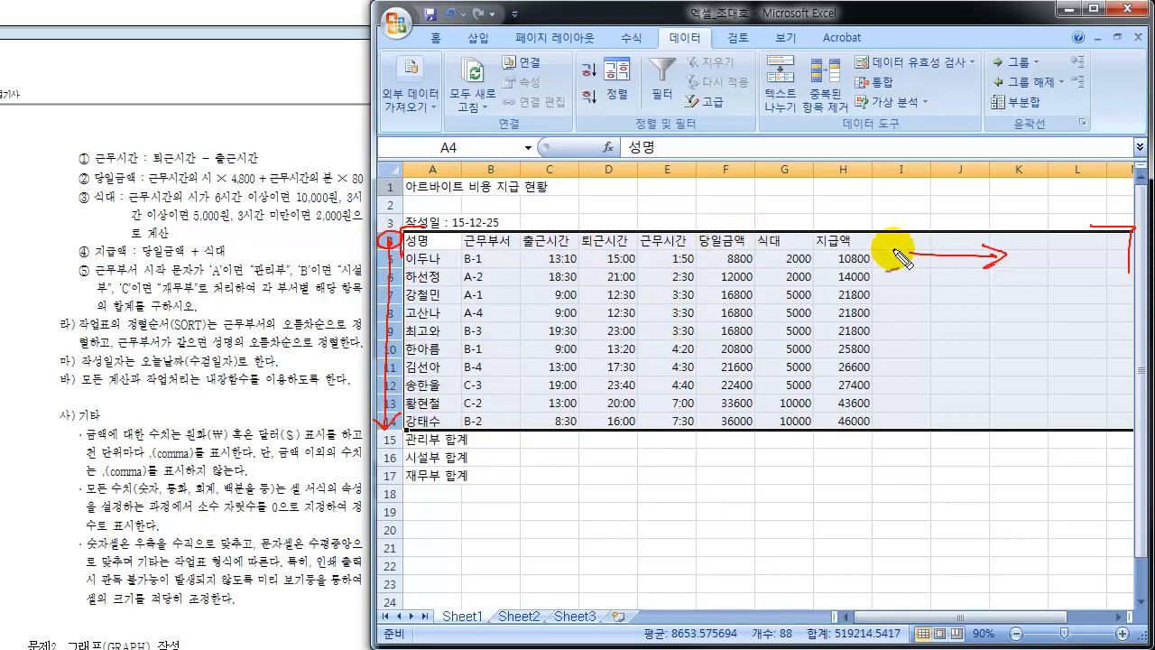
mouse_move(906, 214)
mouse_down()
mouse_move(901, 229)
mouse_move(919, 217)
mouse_move(950, 224)
mouse_move(1018, 193)
mouse_up()
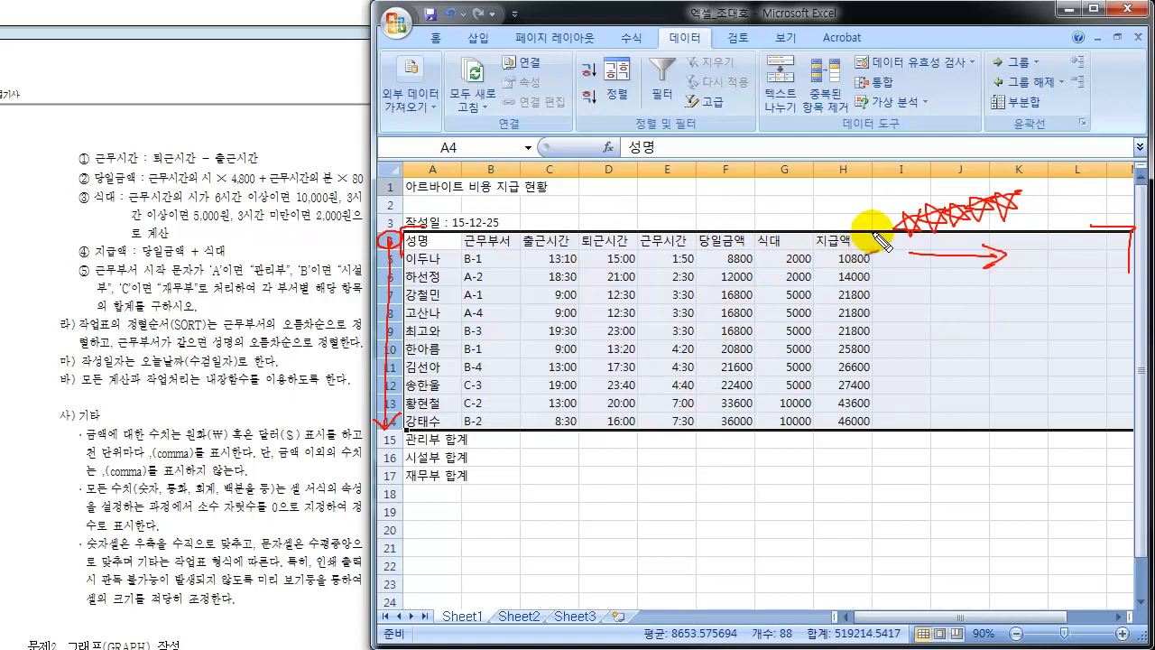
drag(860, 229, 881, 344)
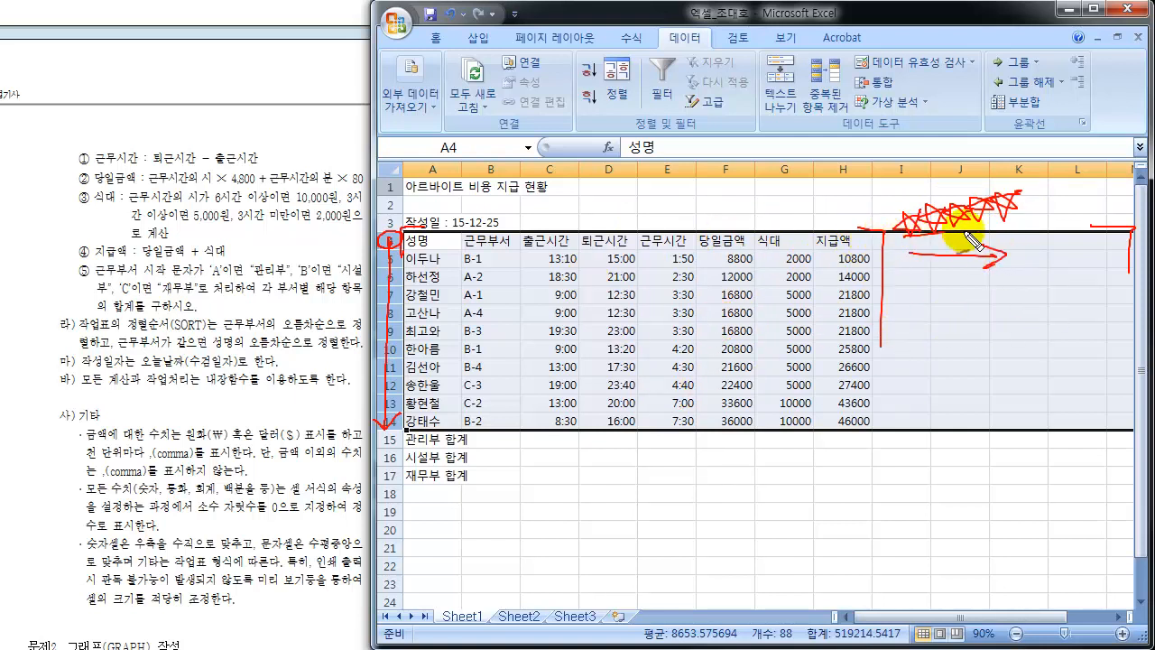
drag(898, 236, 1116, 225)
drag(394, 248, 381, 422)
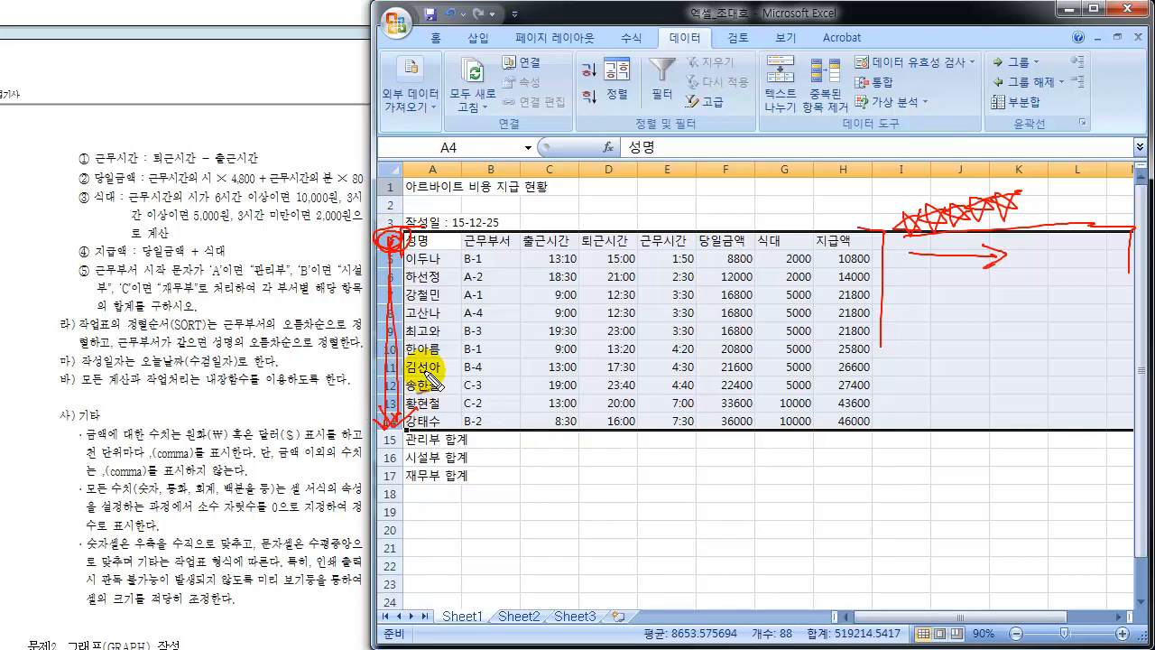
key(Escape)
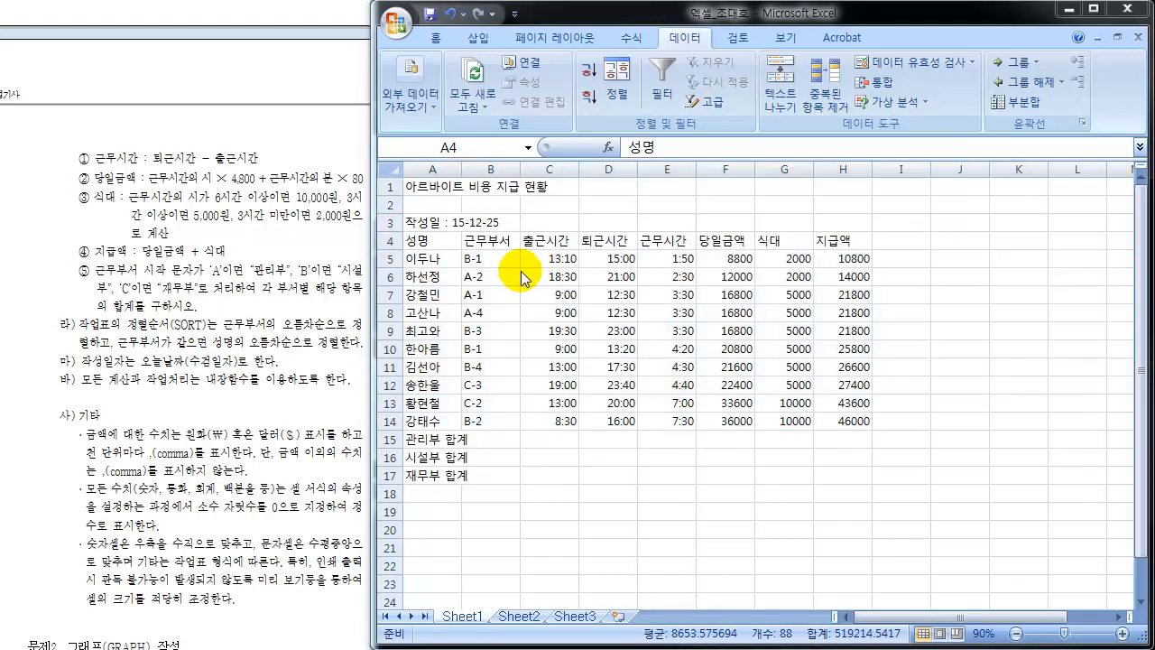
Open the Sort dialog for the selected rows and choose 당일금액 as the first sort column.
click(619, 81)
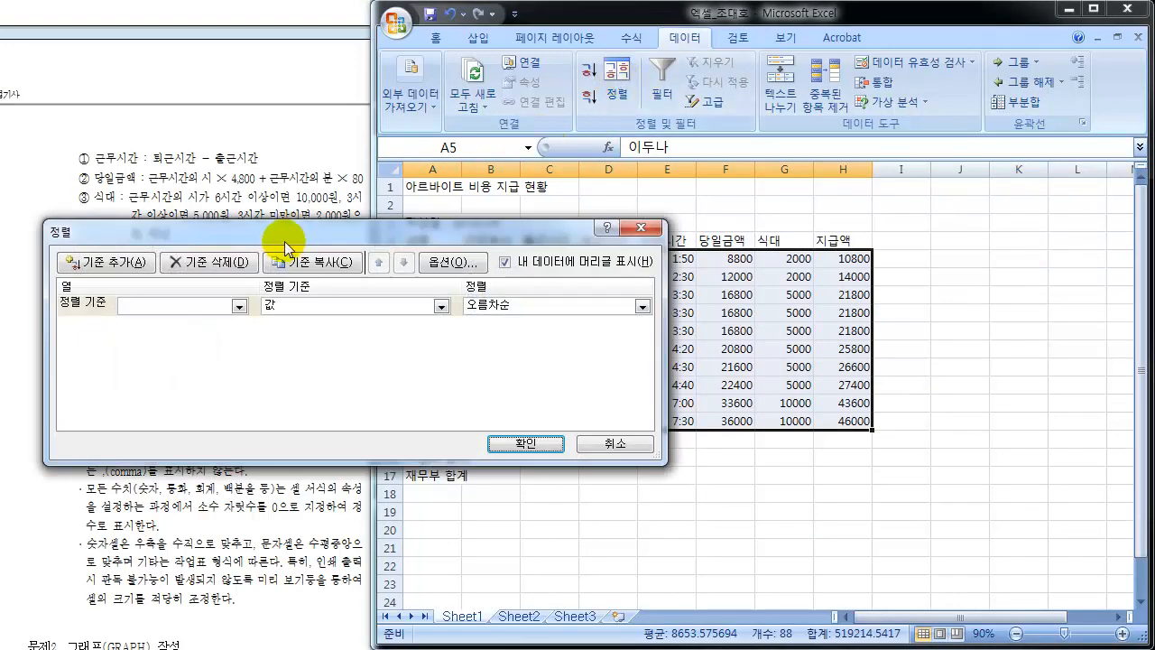
drag(291, 242, 350, 386)
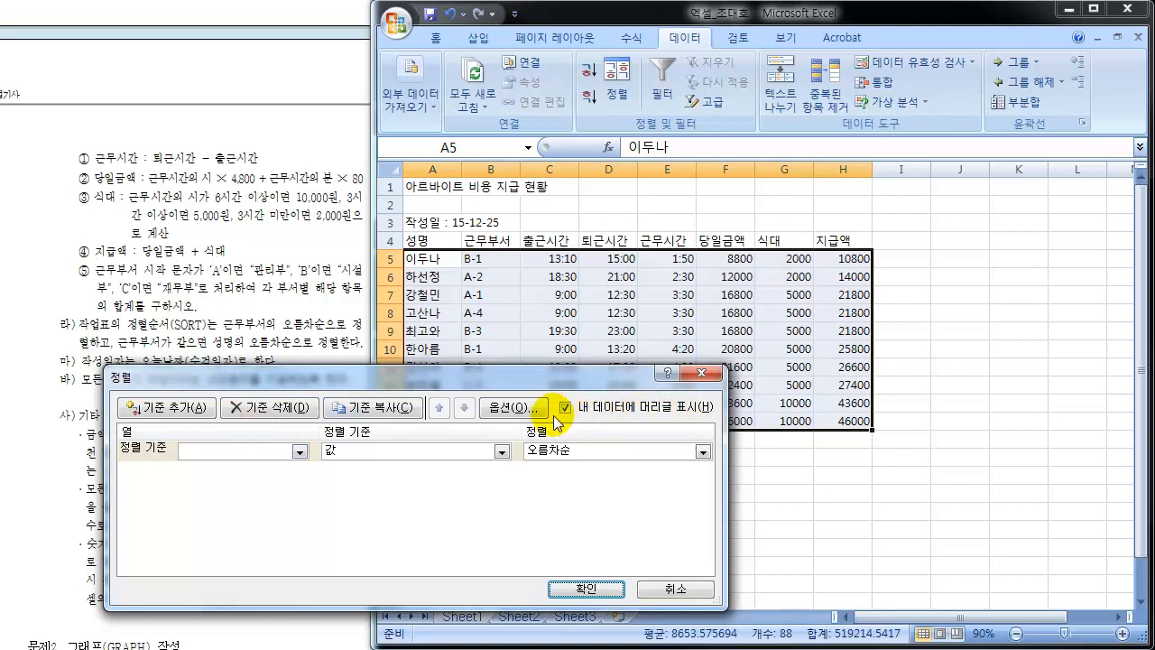
click(299, 451)
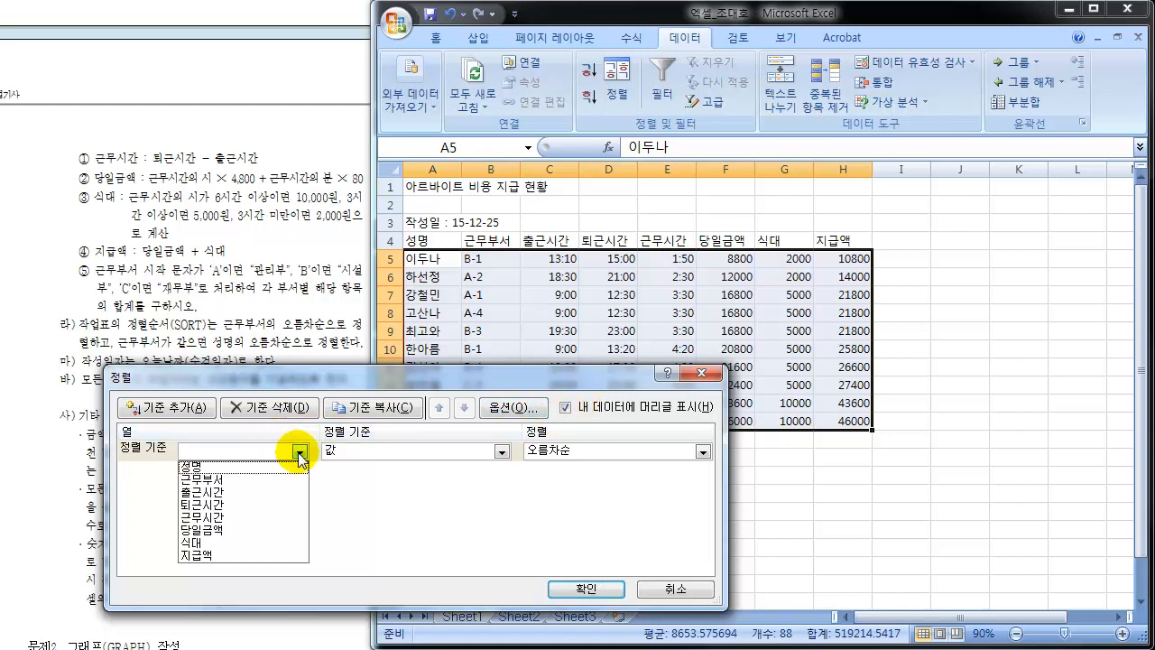
click(212, 528)
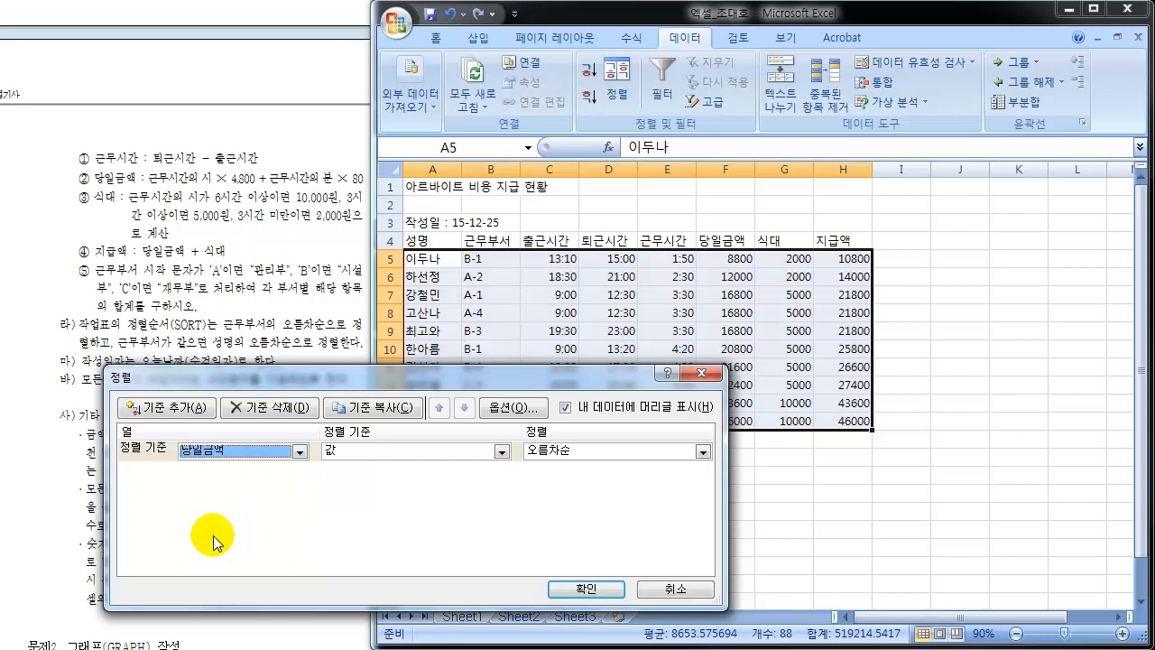
Turn off the option that treats the first row as headers, look at the sort column choices, and turn it back on.
click(566, 409)
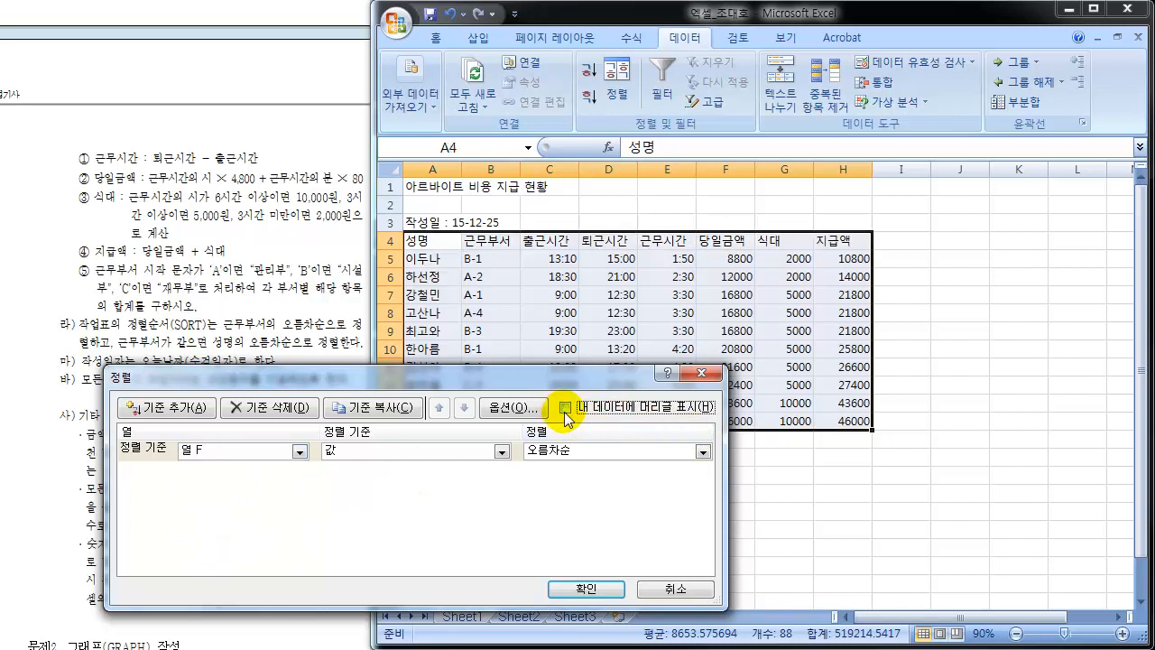
click(299, 451)
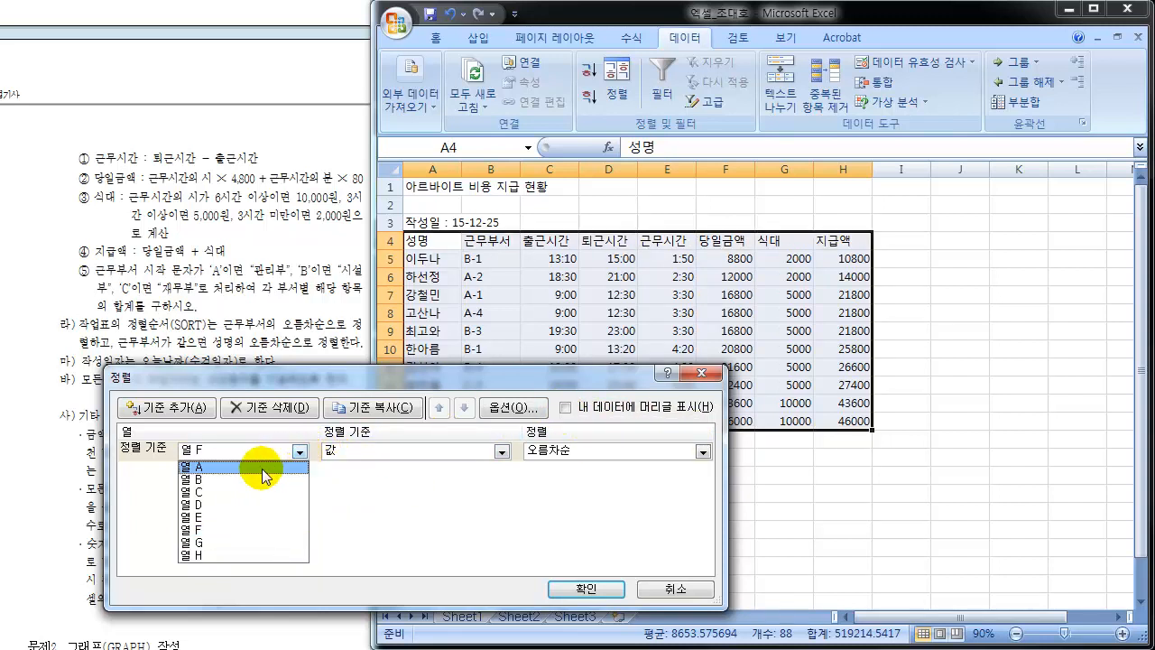
click(567, 414)
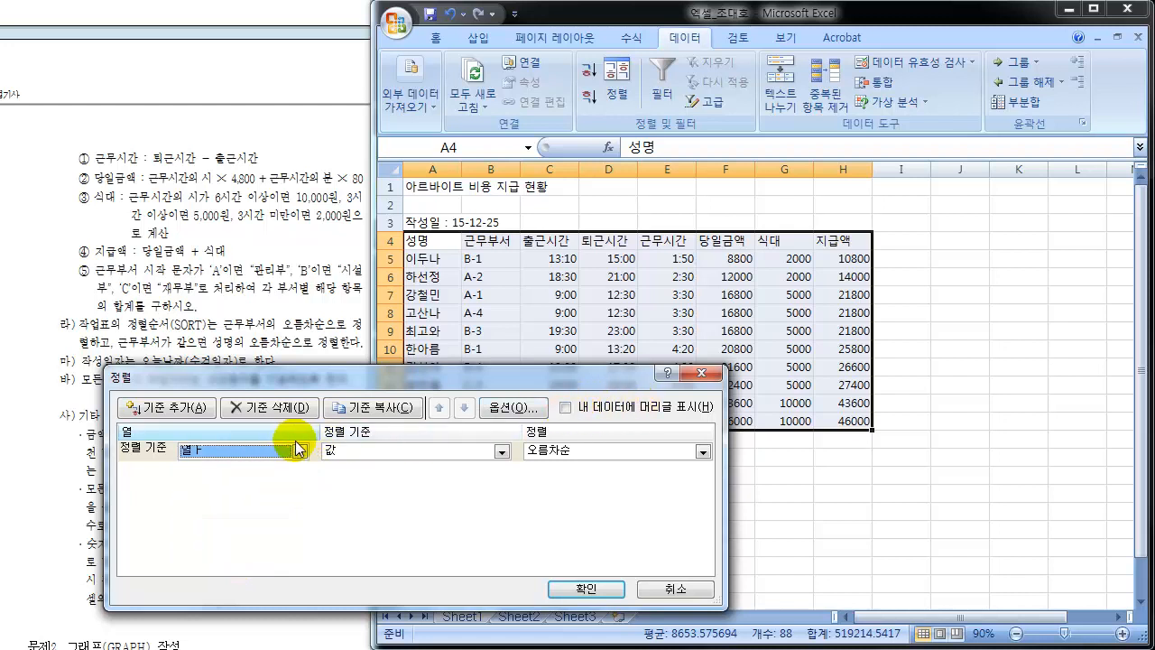
click(563, 410)
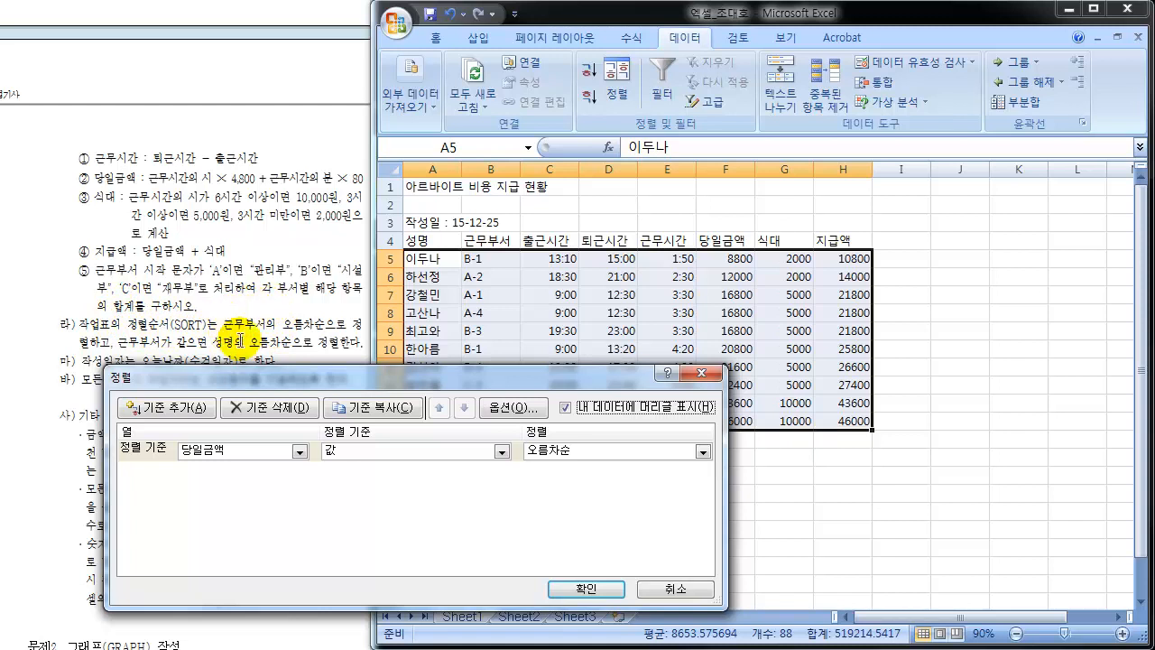
Set the first sort criterion to 근무부서 in ascending order (오름차순).
click(299, 450)
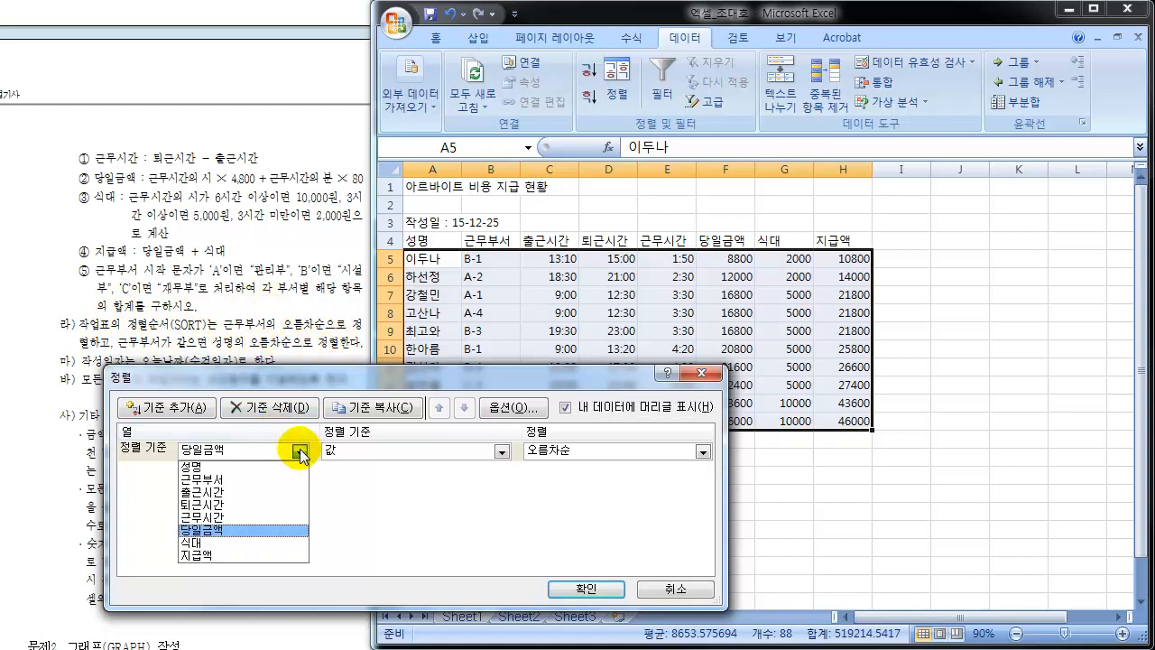
click(217, 480)
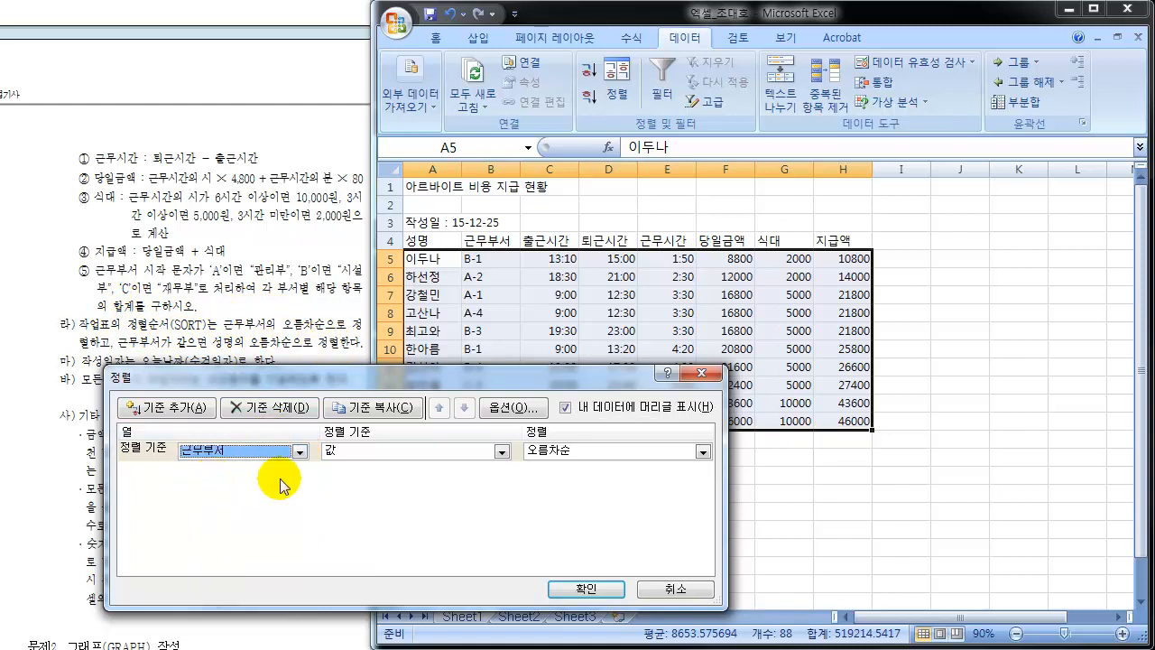
click(599, 451)
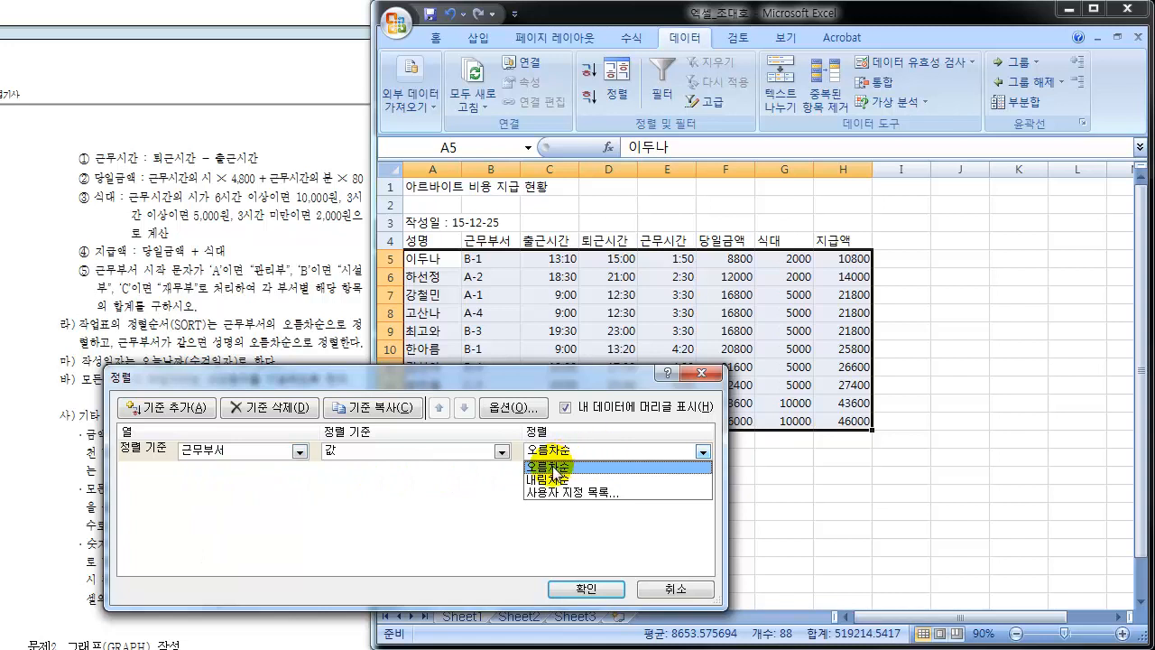
click(558, 467)
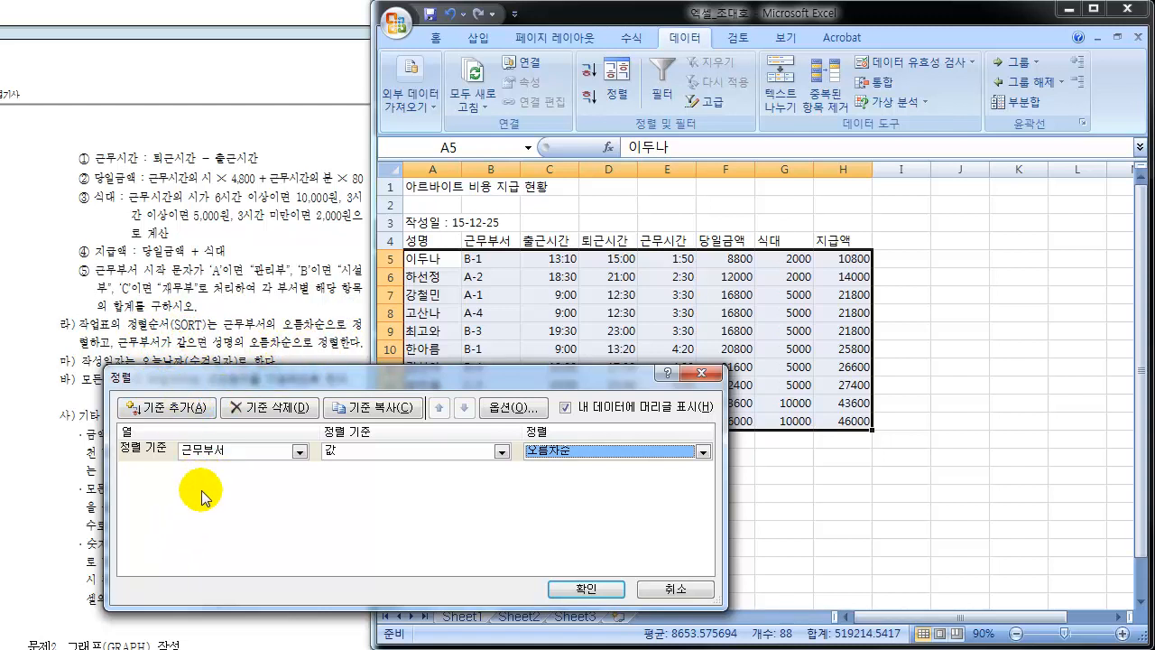
Add a second sort criterion on 성명 in ascending order (오름차순).
click(176, 411)
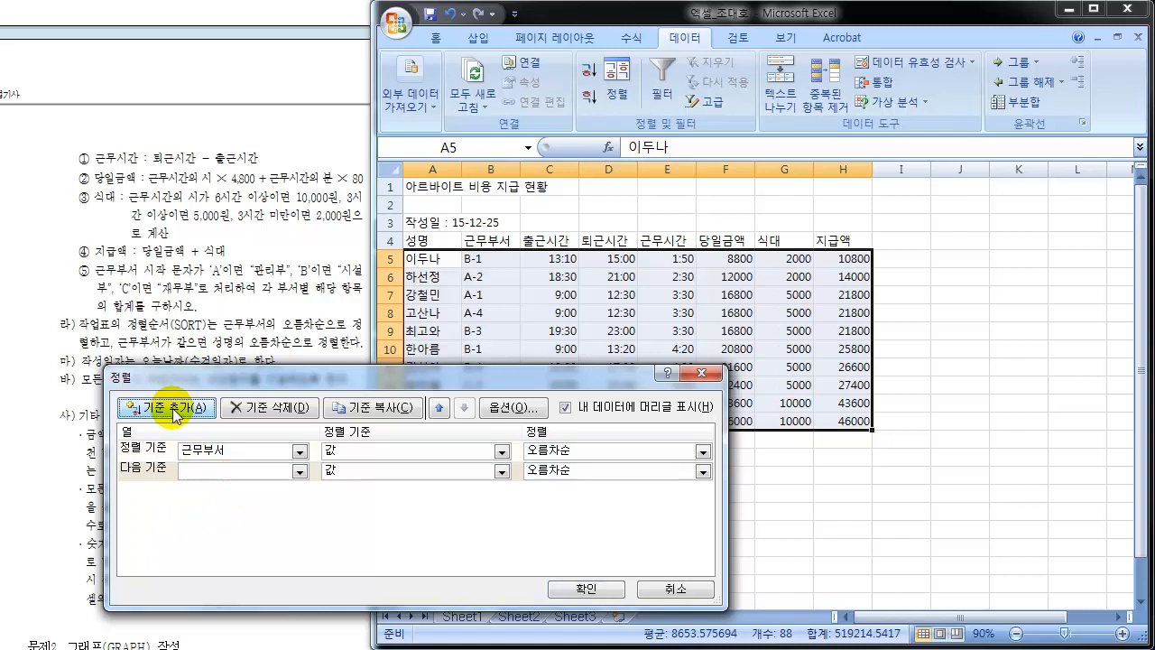
click(159, 467)
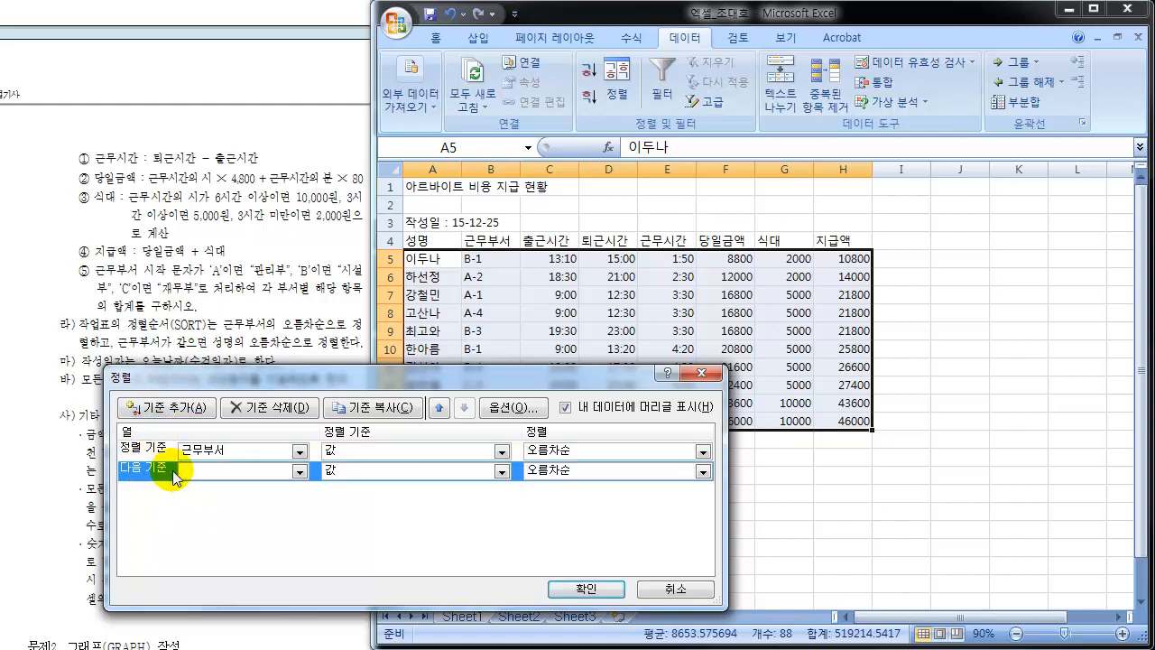
click(299, 471)
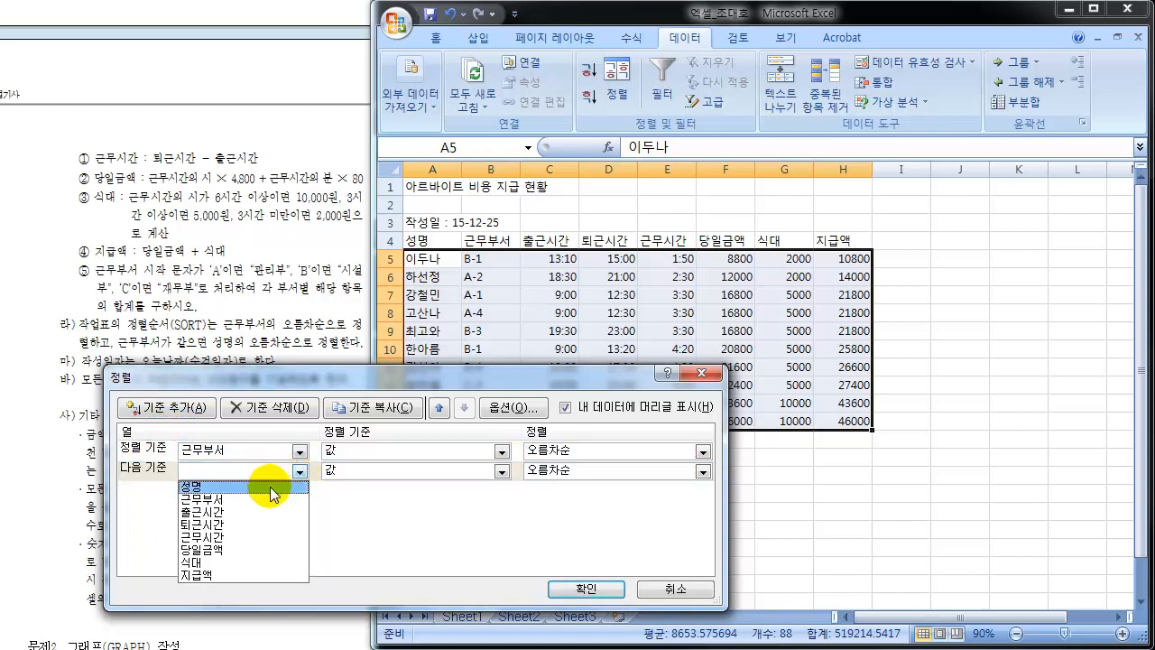
click(220, 486)
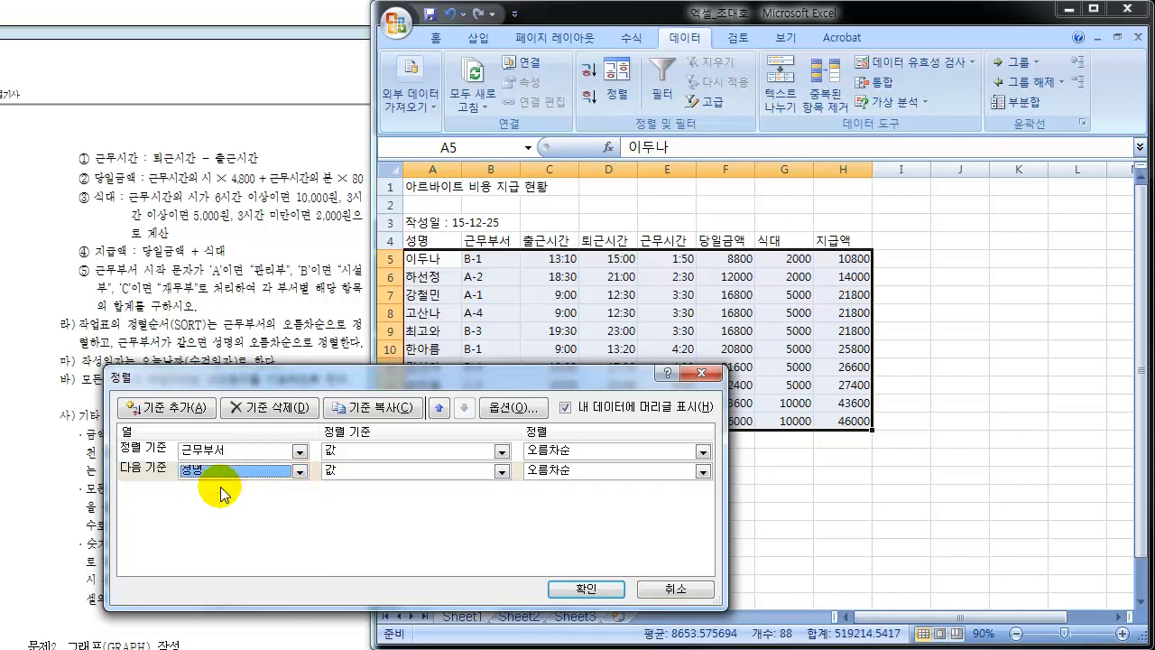
click(619, 471)
click(549, 488)
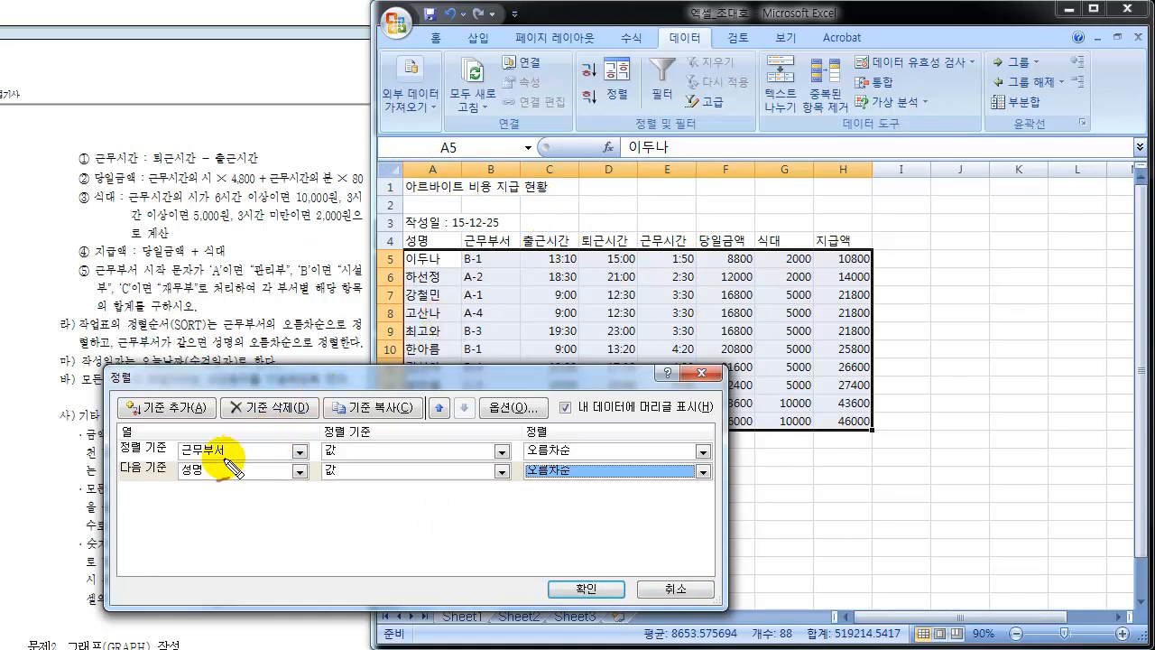
mouse_move(184, 454)
mouse_down()
mouse_move(213, 457)
mouse_move(191, 439)
mouse_move(202, 460)
mouse_up()
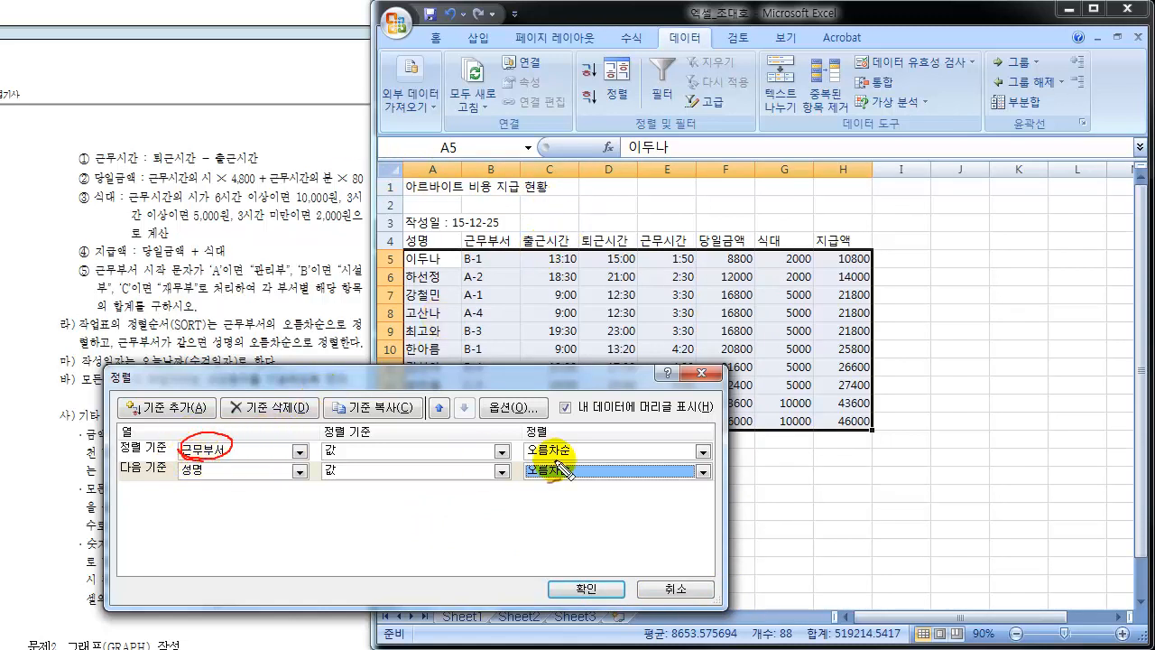
mouse_move(528, 451)
mouse_down()
mouse_move(567, 438)
mouse_move(542, 459)
mouse_move(564, 431)
mouse_move(562, 443)
mouse_up()
mouse_move(481, 246)
mouse_down()
mouse_move(464, 243)
mouse_move(513, 222)
mouse_move(478, 257)
mouse_move(464, 361)
mouse_up()
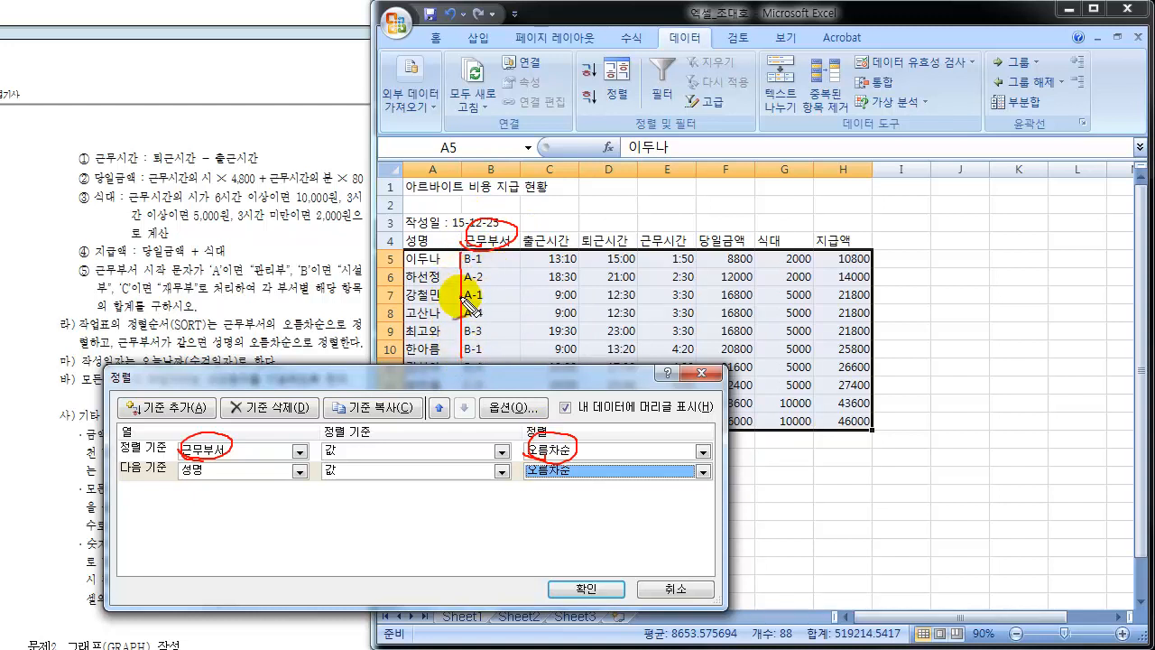
mouse_move(494, 296)
mouse_down()
mouse_move(487, 287)
mouse_move(531, 257)
mouse_up()
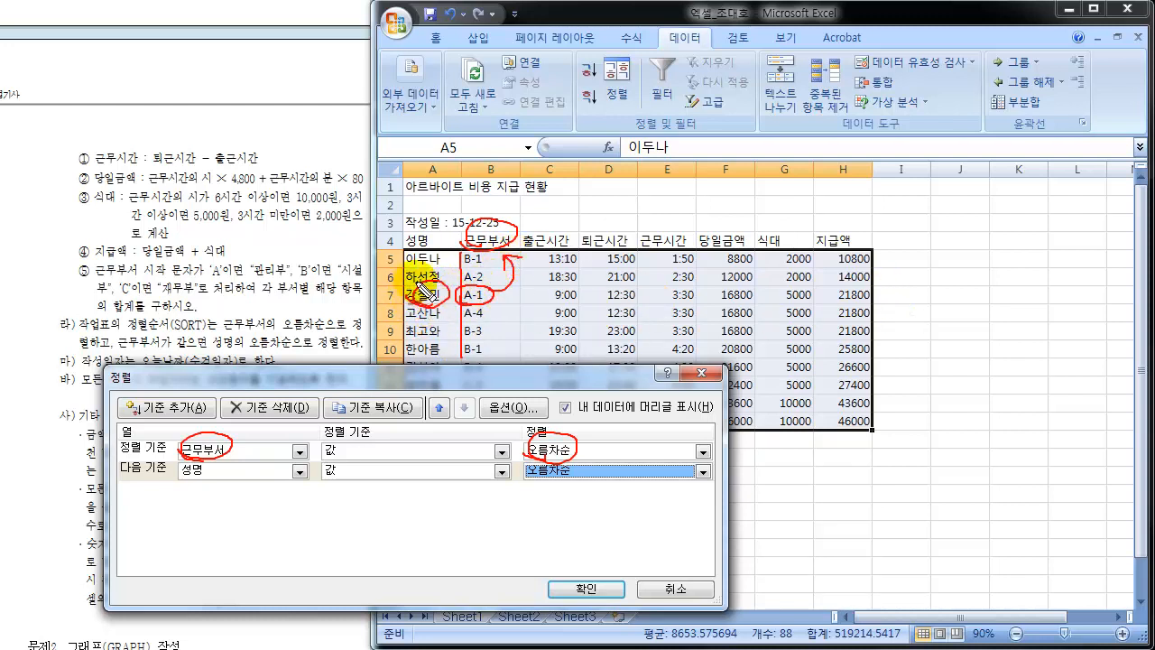
mouse_move(415, 298)
mouse_down()
mouse_move(874, 296)
mouse_move(417, 285)
mouse_move(821, 280)
mouse_move(874, 298)
mouse_move(886, 258)
mouse_move(890, 267)
mouse_up()
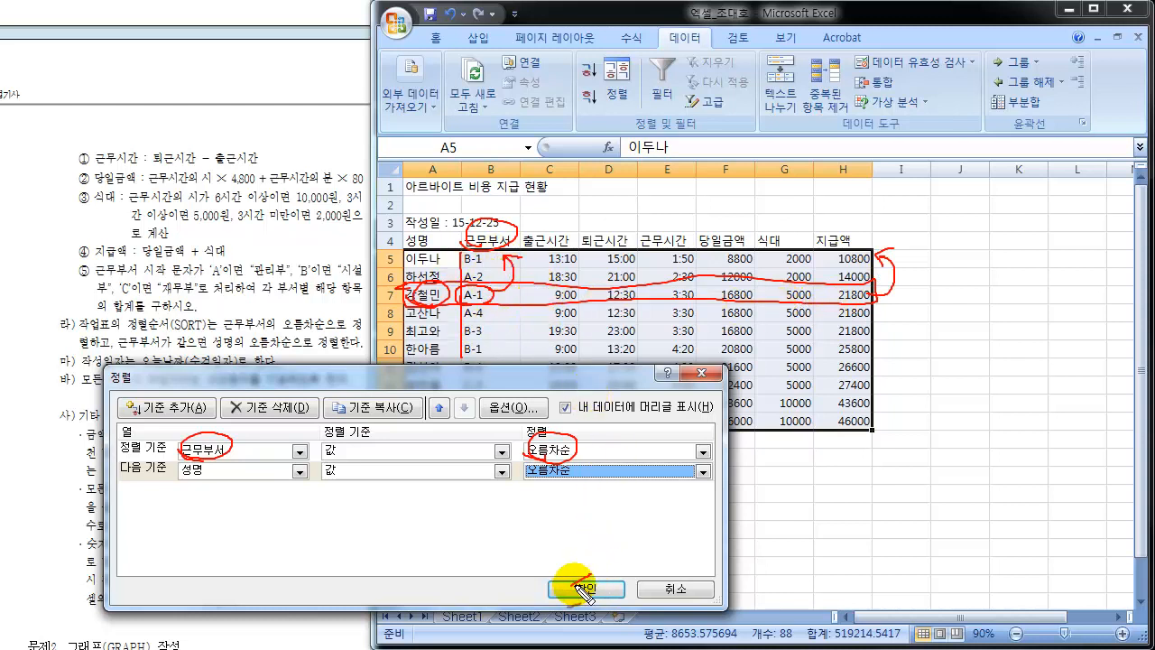
drag(575, 582, 600, 610)
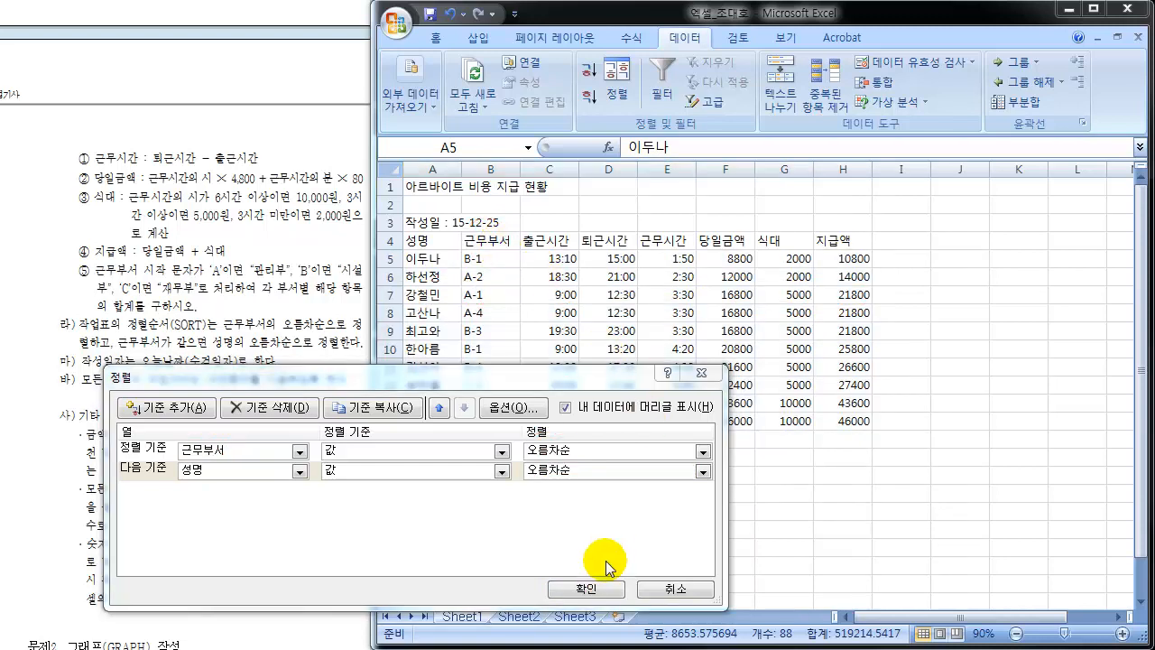
Apply the two-level ascending sort by 근무부서 and 성명 to the worksheet's data rows.
click(596, 591)
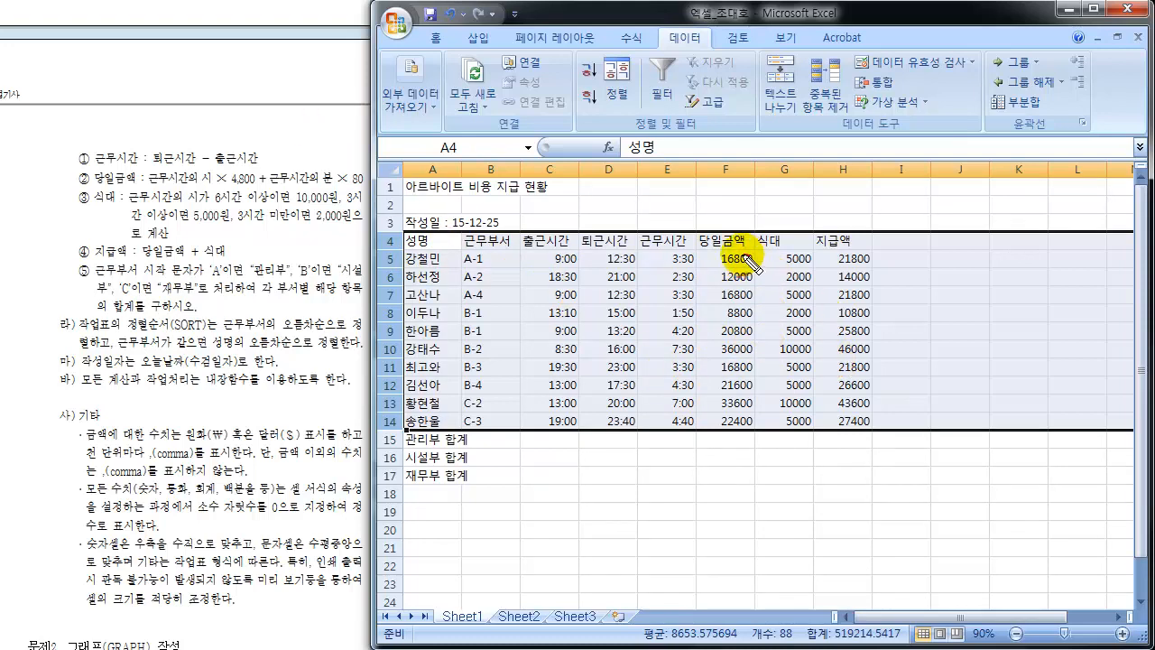
mouse_move(745, 258)
mouse_down()
mouse_move(665, 310)
mouse_move(676, 425)
mouse_move(840, 302)
mouse_move(713, 275)
mouse_up()
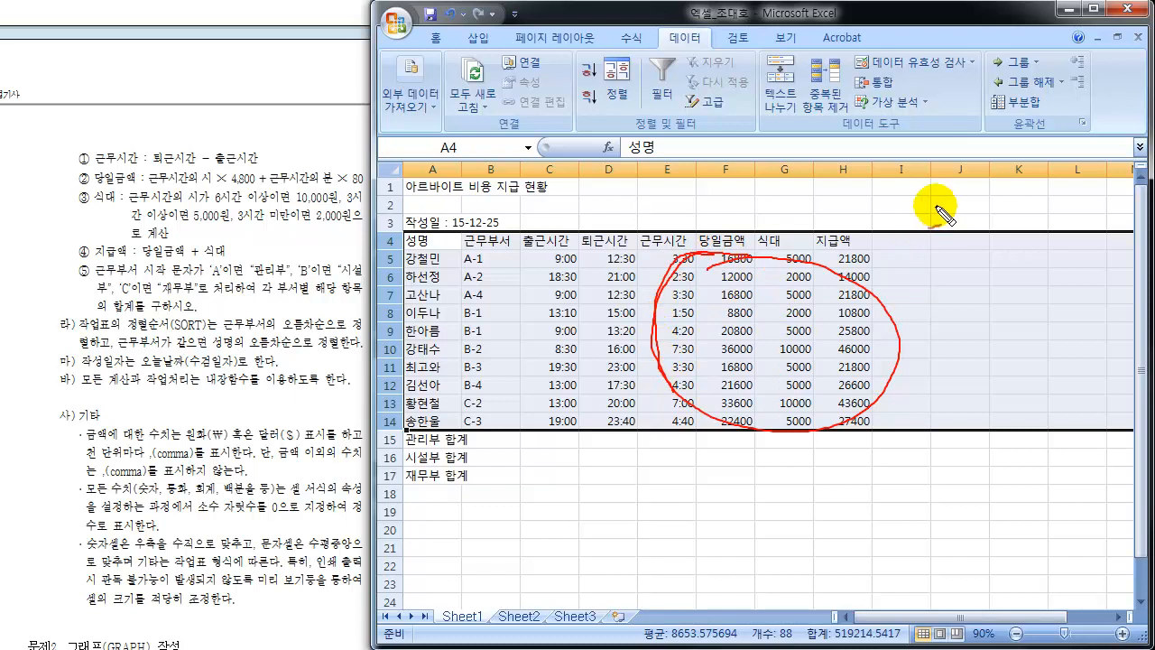
mouse_move(935, 206)
mouse_down()
mouse_move(903, 236)
mouse_move(936, 240)
mouse_up()
mouse_move(629, 447)
mouse_down()
mouse_move(550, 456)
mouse_move(763, 505)
mouse_move(786, 444)
mouse_move(586, 455)
mouse_up()
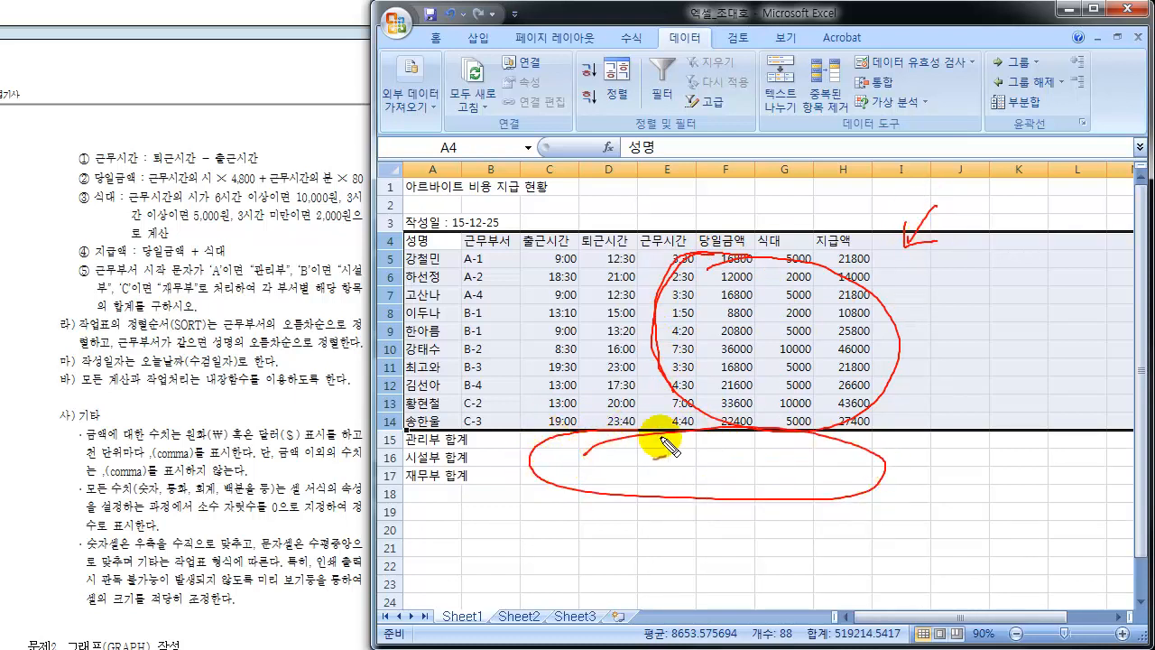
mouse_move(741, 262)
mouse_down()
mouse_move(707, 426)
mouse_move(632, 521)
mouse_move(853, 458)
mouse_up()
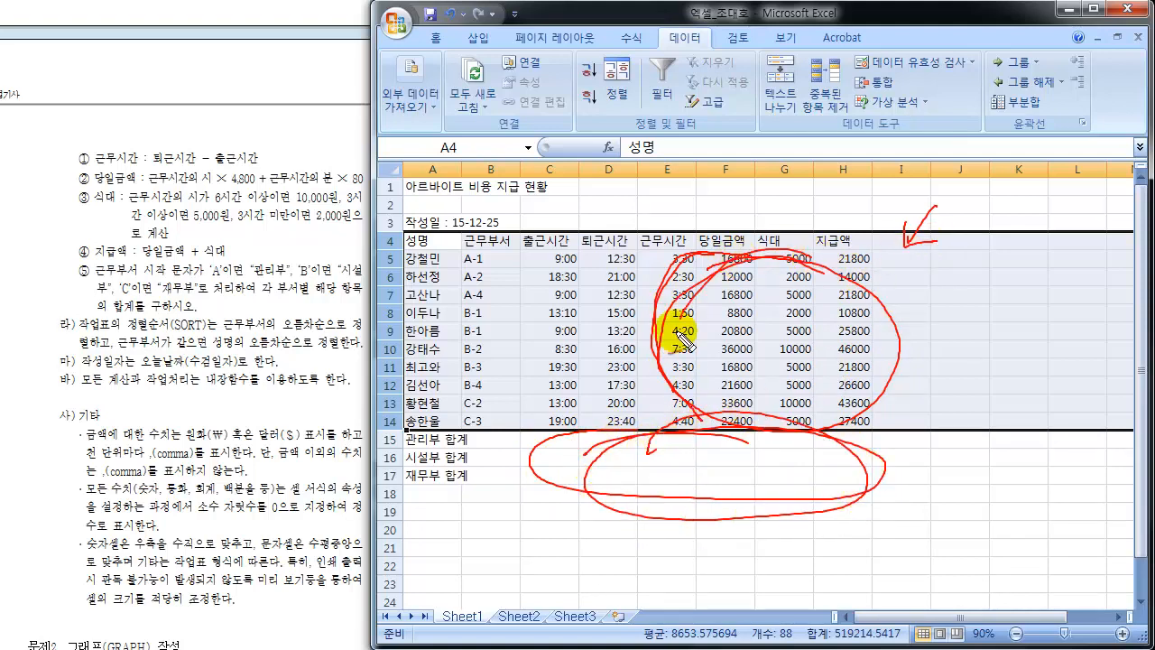
drag(928, 204, 895, 253)
mouse_move(891, 217)
mouse_down()
mouse_move(893, 247)
mouse_move(942, 236)
mouse_up()
mouse_move(953, 460)
mouse_down()
mouse_move(858, 458)
mouse_move(864, 477)
mouse_up()
mouse_move(686, 459)
mouse_down()
mouse_move(851, 482)
mouse_move(713, 455)
mouse_up()
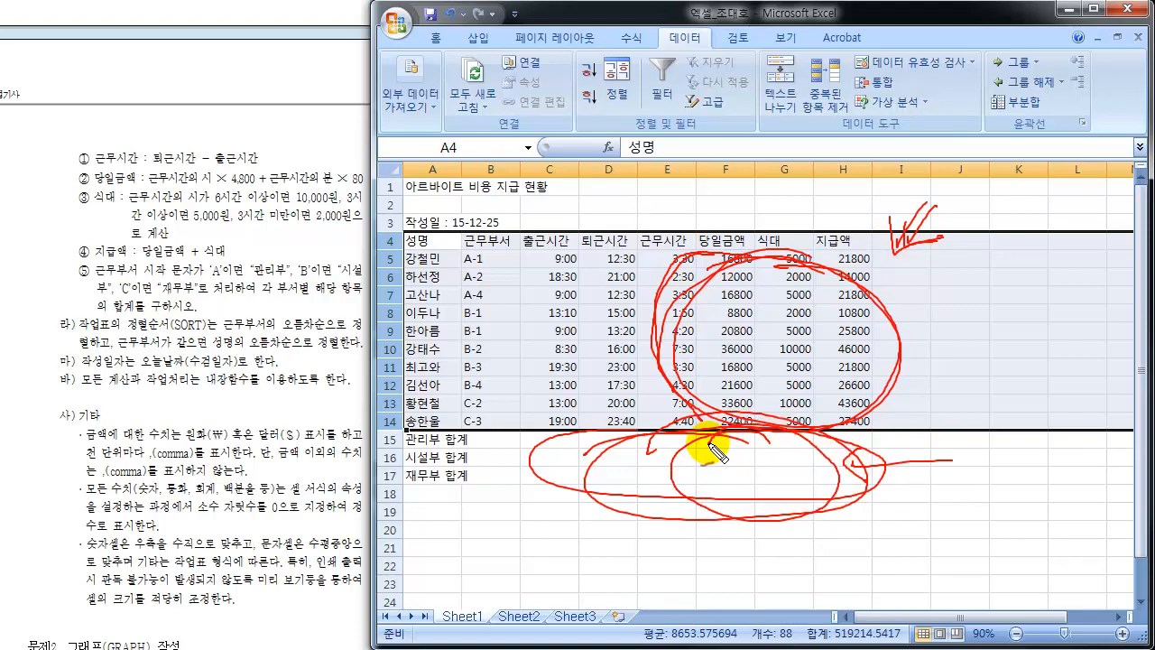
mouse_move(713, 454)
mouse_down()
mouse_move(747, 467)
mouse_move(757, 488)
mouse_move(742, 489)
mouse_move(751, 486)
mouse_move(699, 471)
mouse_move(798, 468)
mouse_move(700, 487)
mouse_move(776, 474)
mouse_up()
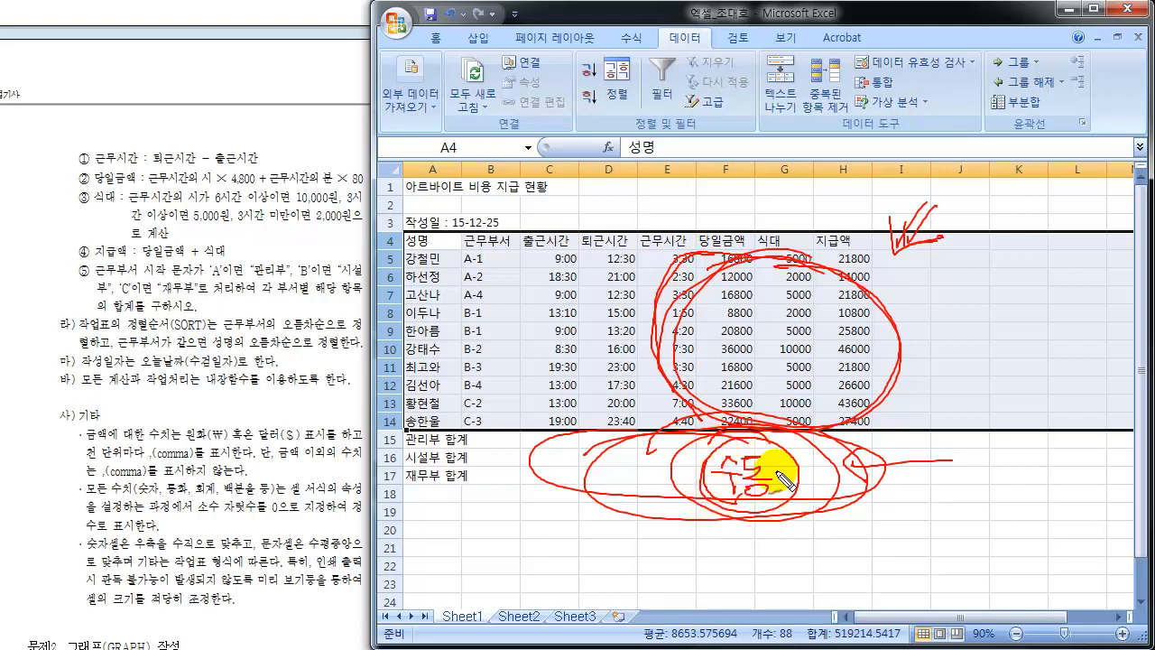
click(955, 294)
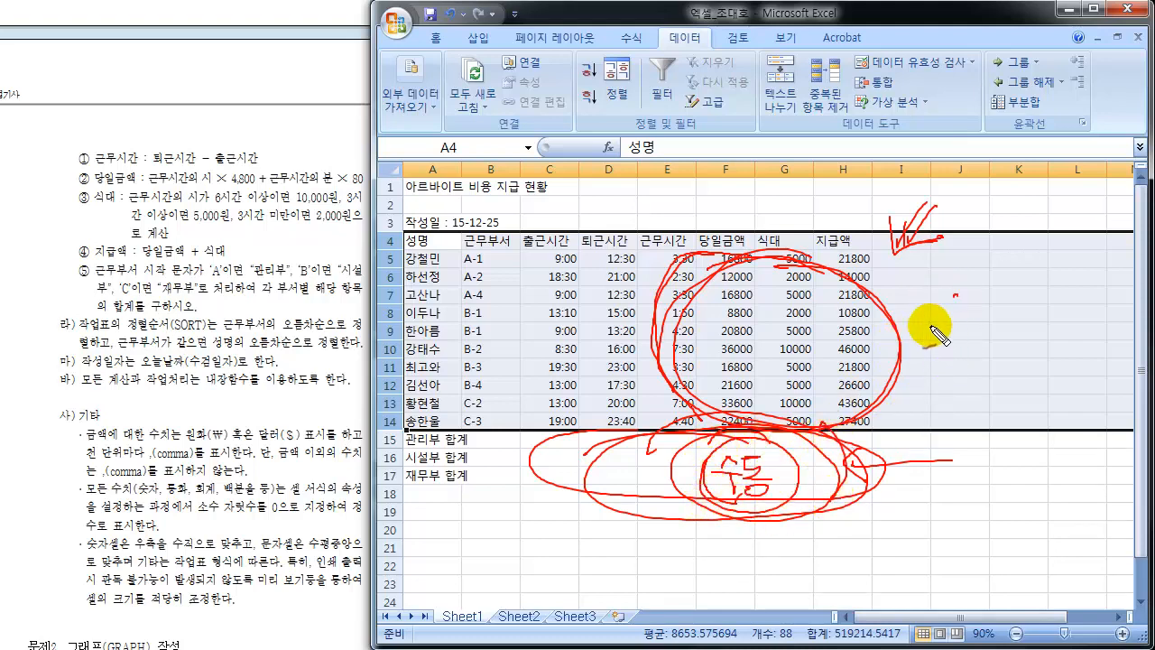
mouse_move(930, 327)
mouse_down()
mouse_move(949, 338)
mouse_move(943, 353)
mouse_move(973, 345)
mouse_move(988, 379)
mouse_up()
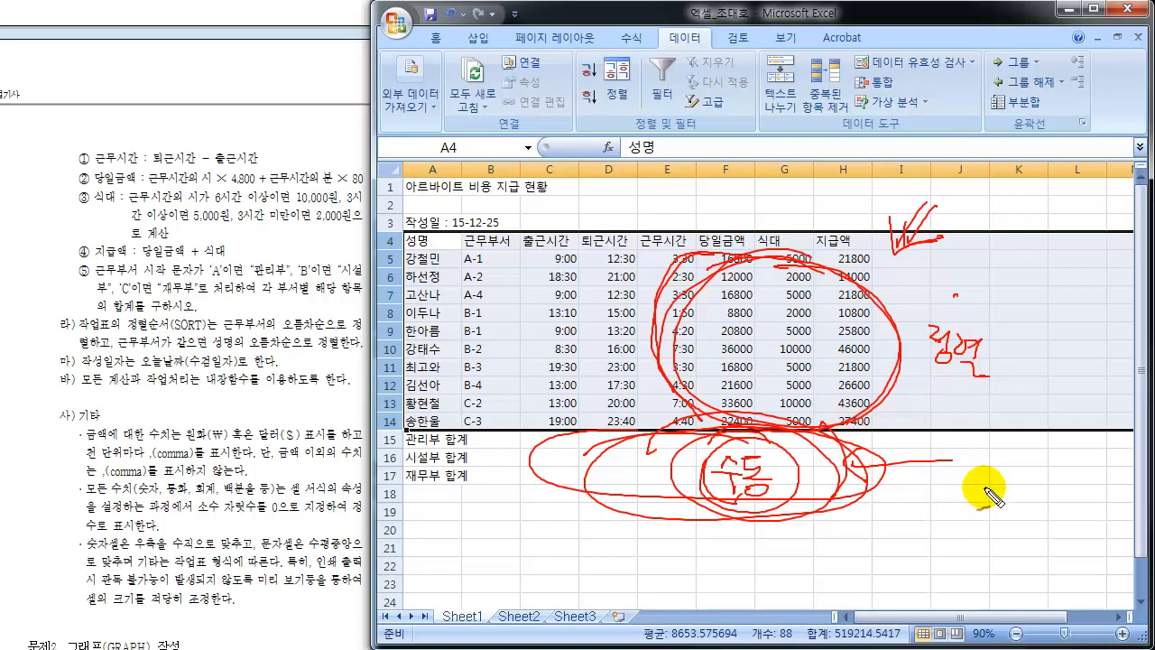
mouse_move(973, 482)
mouse_down()
mouse_move(987, 474)
mouse_move(1039, 506)
mouse_up()
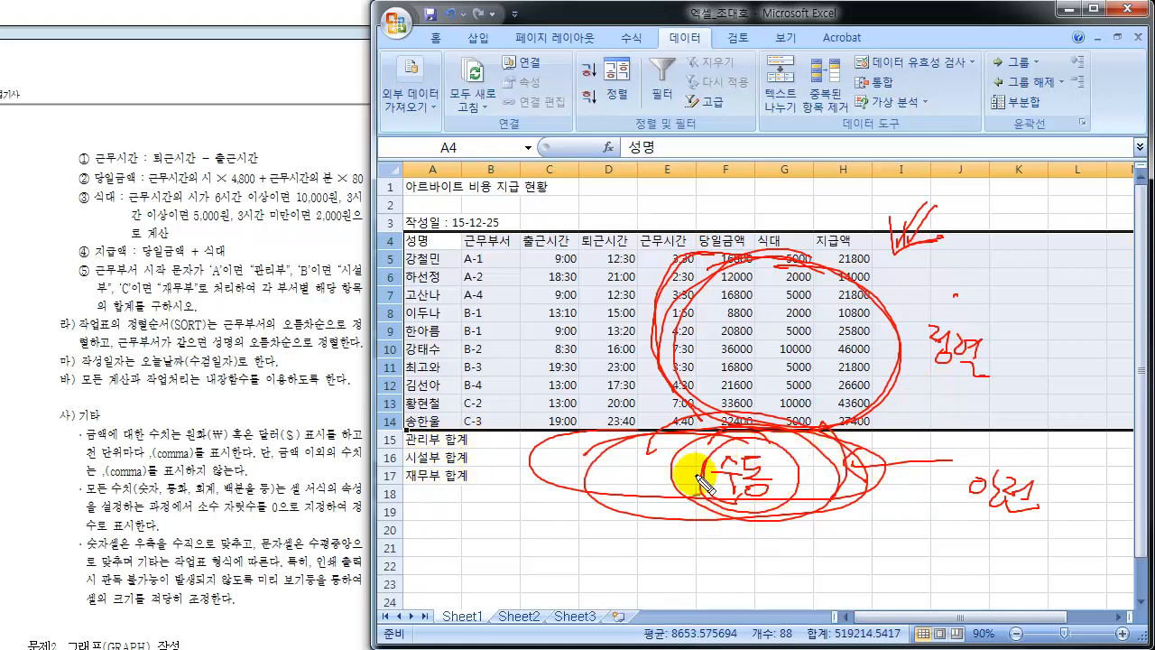
key(Escape)
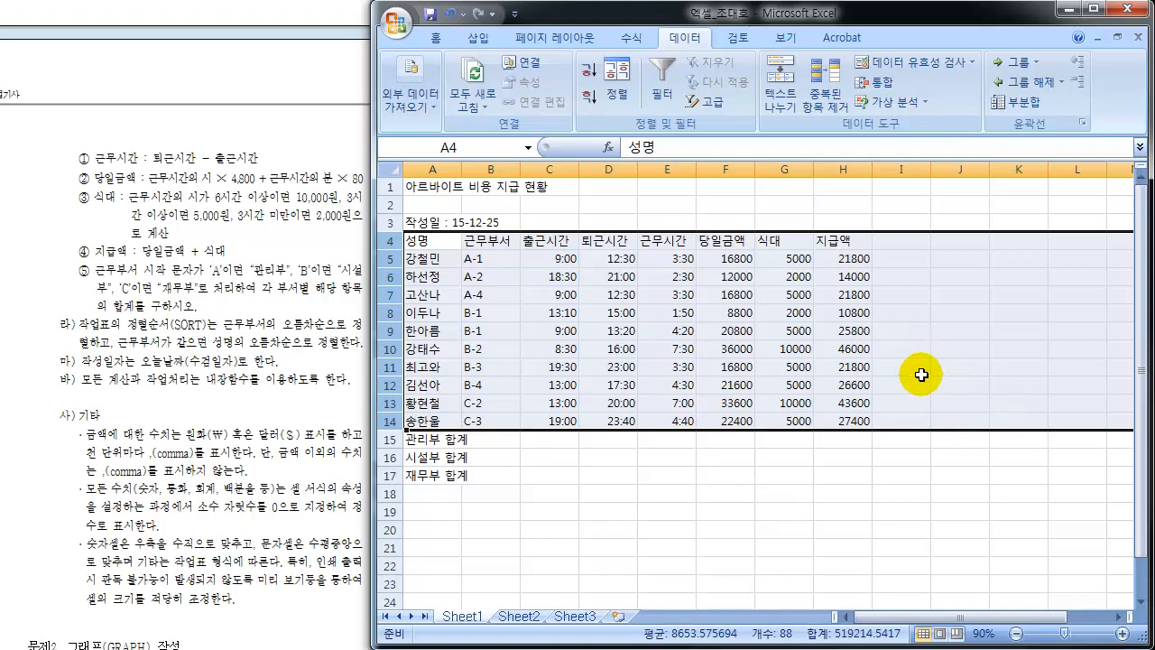
click(642, 312)
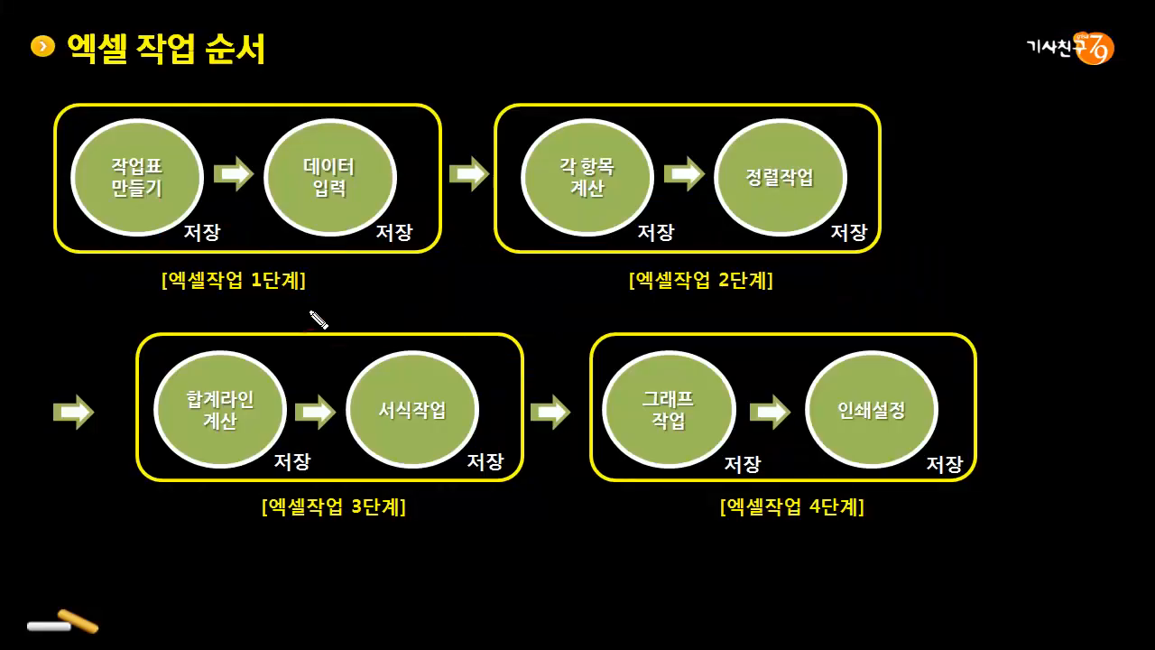
mouse_move(248, 288)
mouse_down()
mouse_move(312, 288)
mouse_move(284, 302)
mouse_up()
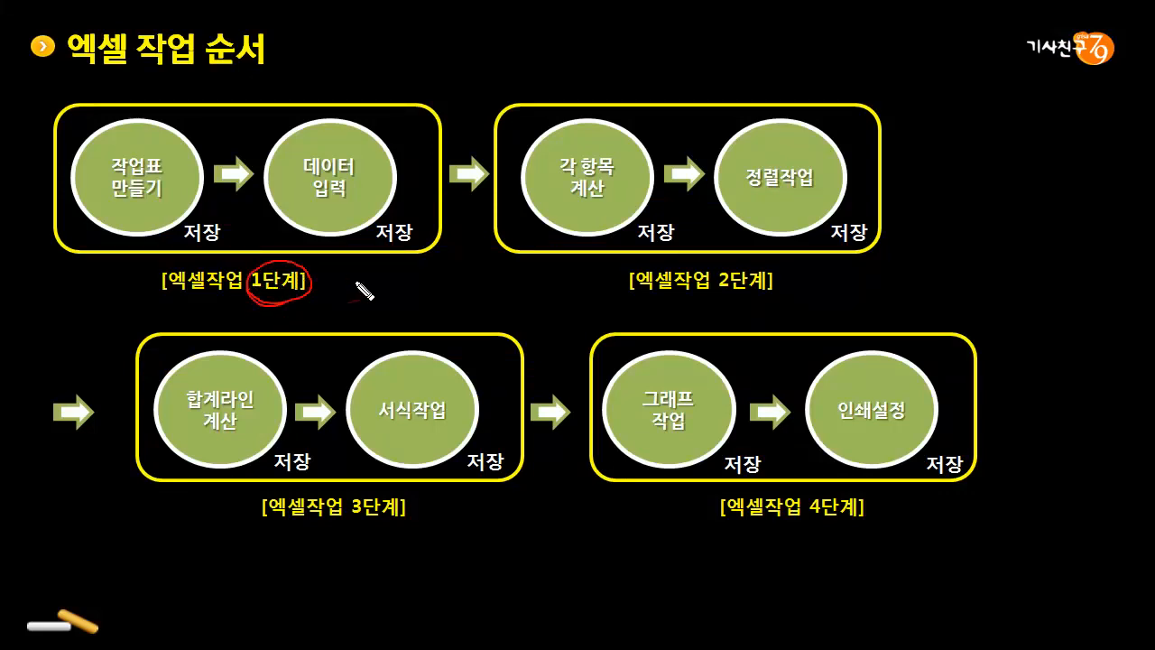
mouse_move(342, 273)
mouse_down()
mouse_move(343, 306)
mouse_move(375, 285)
mouse_move(364, 296)
mouse_up()
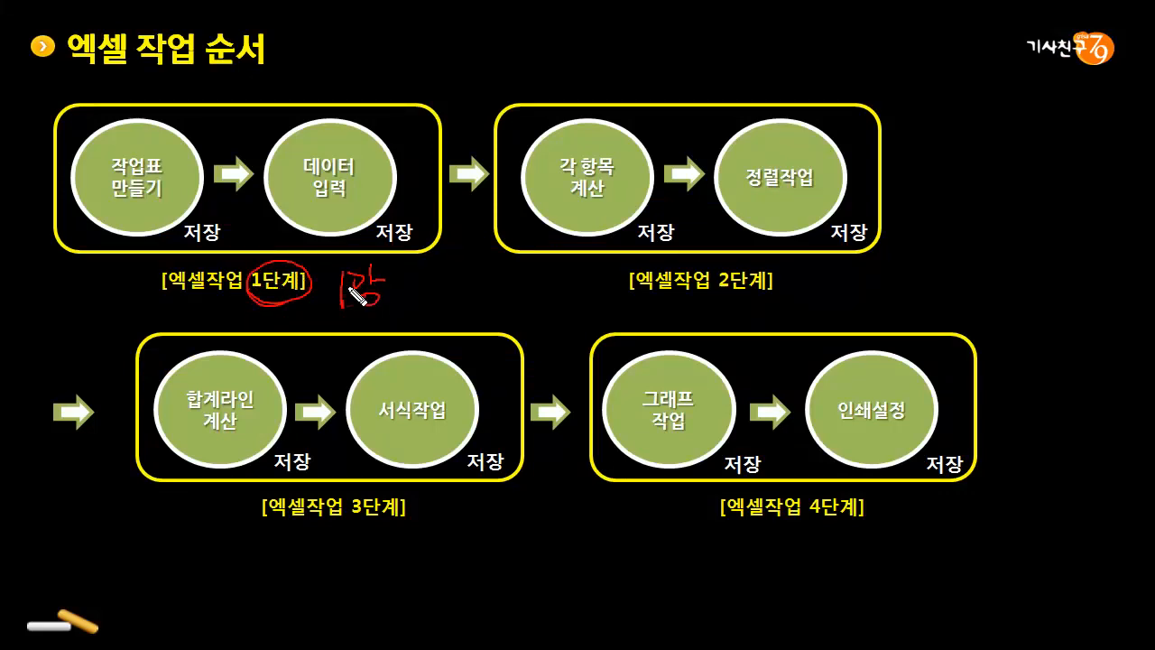
mouse_move(140, 122)
mouse_down()
mouse_move(144, 142)
mouse_move(177, 106)
mouse_up()
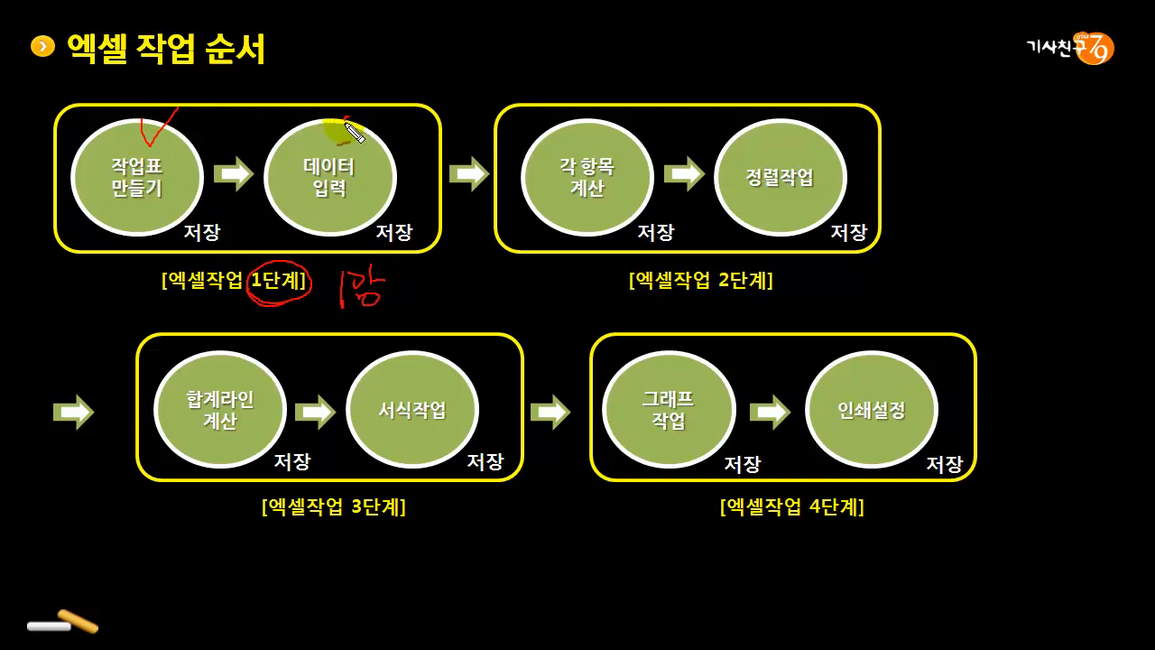
drag(346, 117, 352, 145)
drag(352, 144, 380, 118)
drag(198, 247, 192, 251)
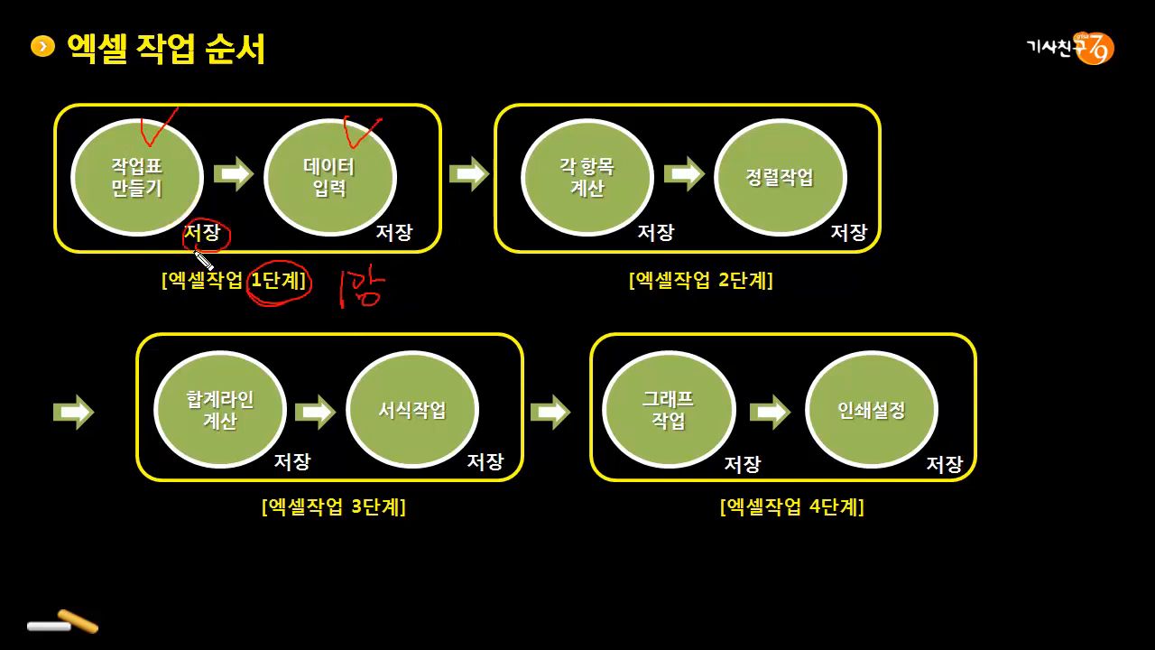
drag(376, 239, 385, 250)
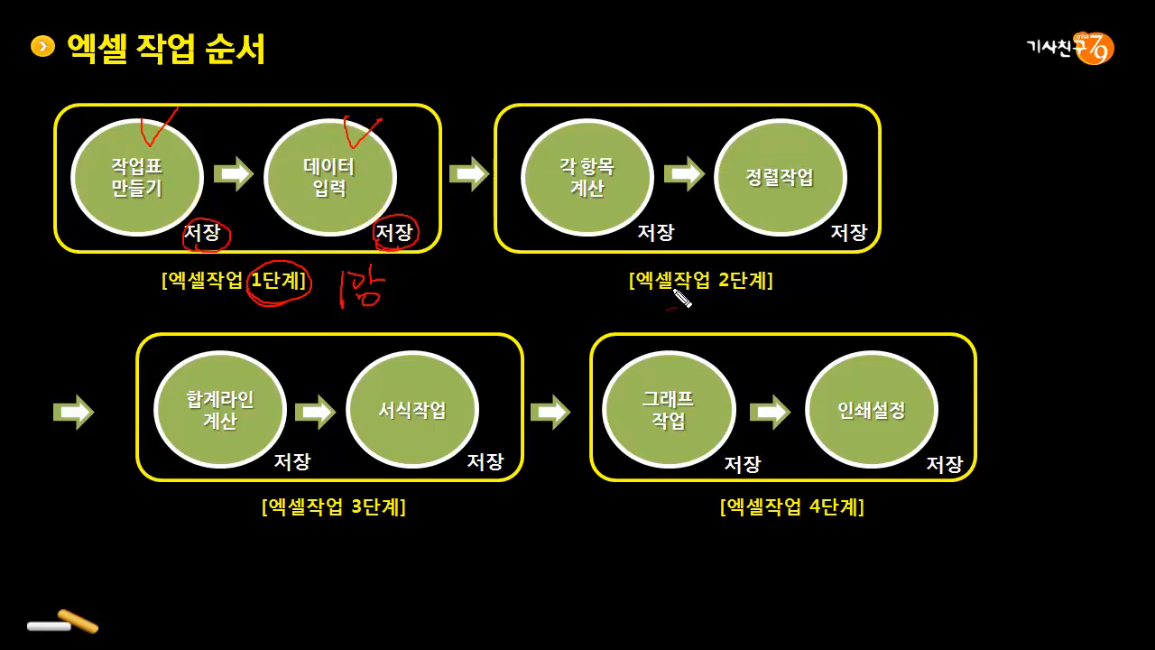
drag(733, 285, 722, 281)
mouse_move(806, 276)
mouse_down()
mouse_move(851, 287)
mouse_move(833, 289)
mouse_up()
mouse_move(568, 170)
mouse_down()
mouse_move(647, 189)
mouse_move(563, 183)
mouse_move(588, 207)
mouse_up()
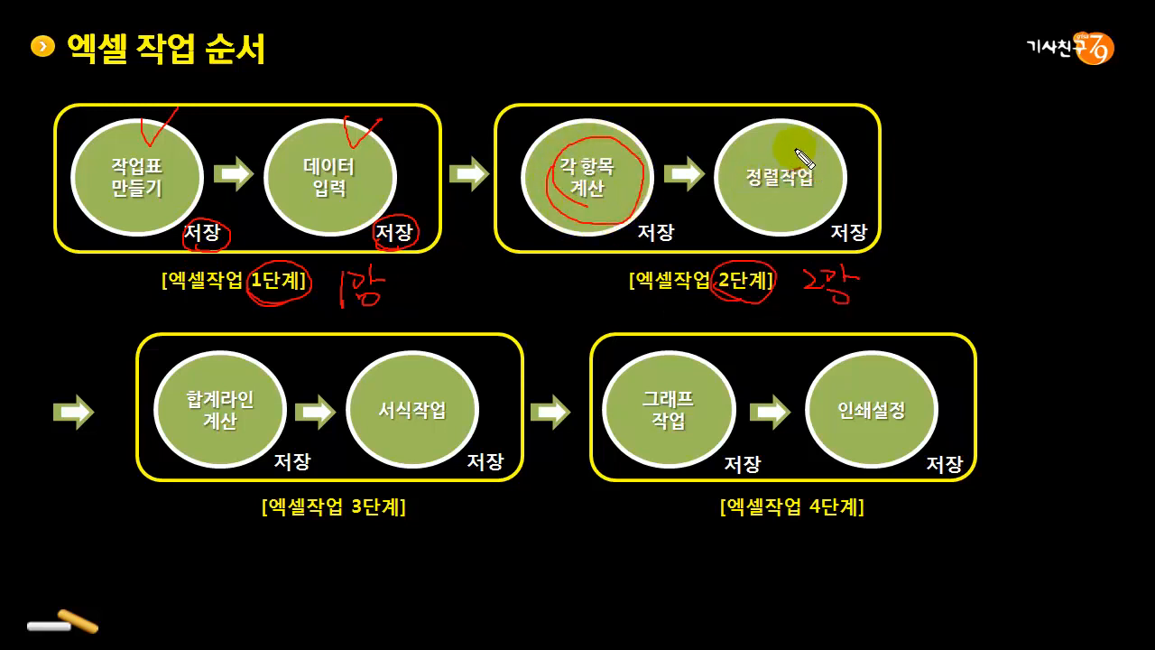
mouse_move(799, 165)
mouse_down()
mouse_move(762, 217)
mouse_move(817, 181)
mouse_move(744, 171)
mouse_move(776, 183)
mouse_up()
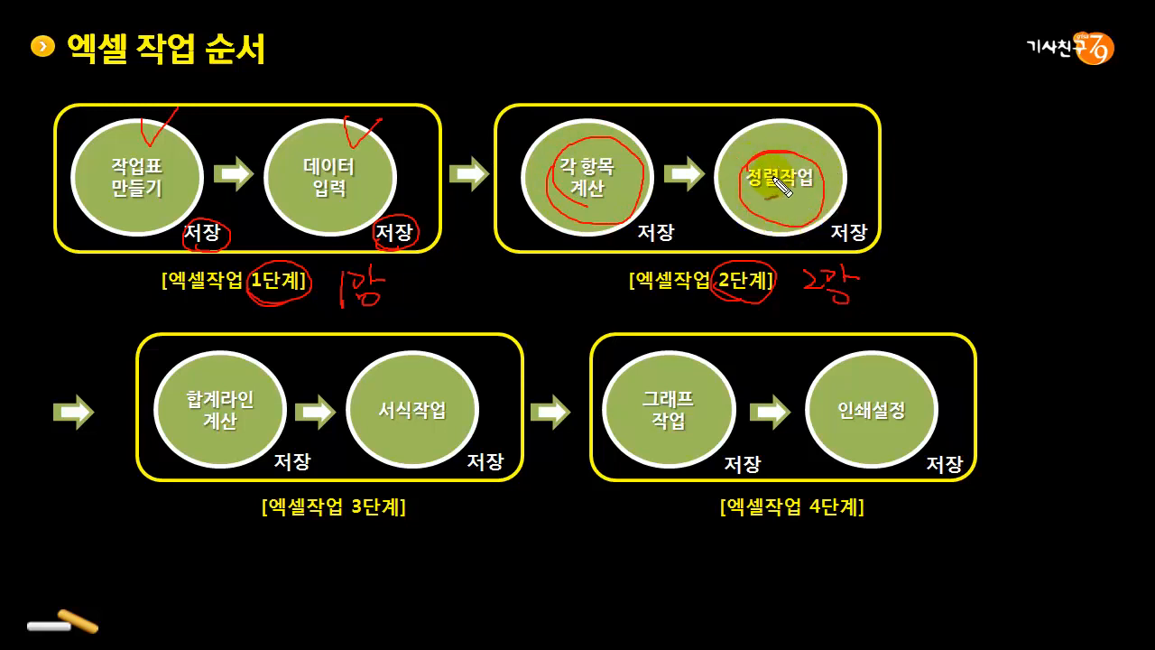
mouse_move(668, 241)
mouse_down()
mouse_move(631, 236)
mouse_move(666, 224)
mouse_up()
mouse_move(865, 220)
mouse_down()
mouse_move(831, 255)
mouse_move(823, 245)
mouse_up()
drag(886, 293, 901, 285)
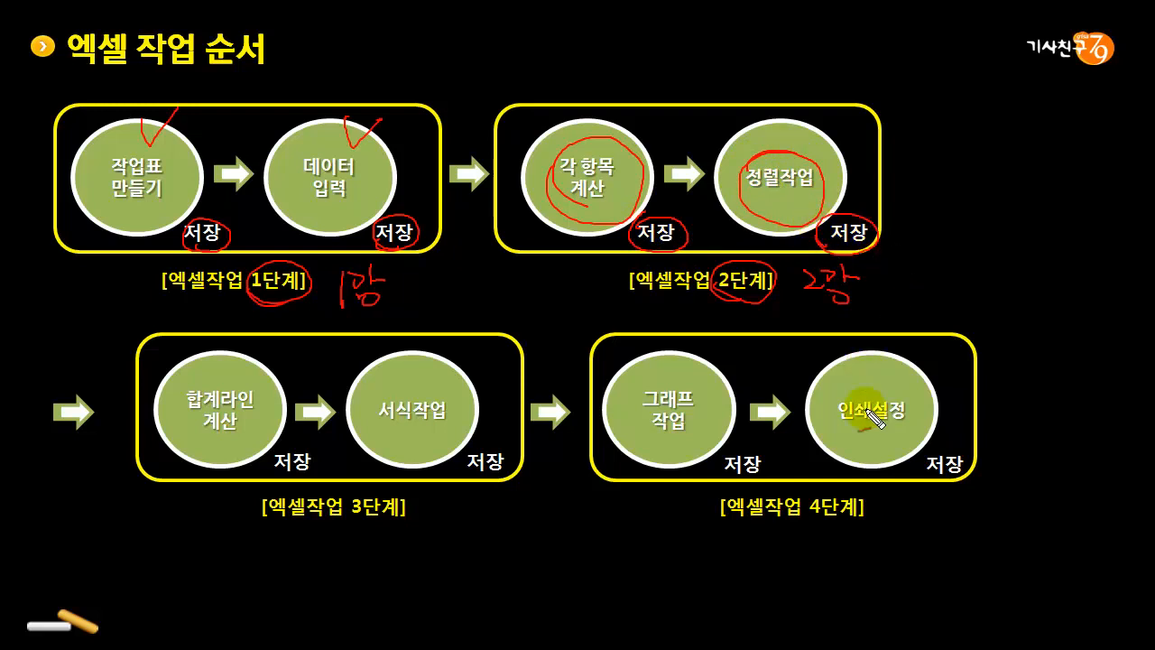
mouse_move(825, 533)
mouse_down()
mouse_move(810, 517)
mouse_move(819, 531)
mouse_up()
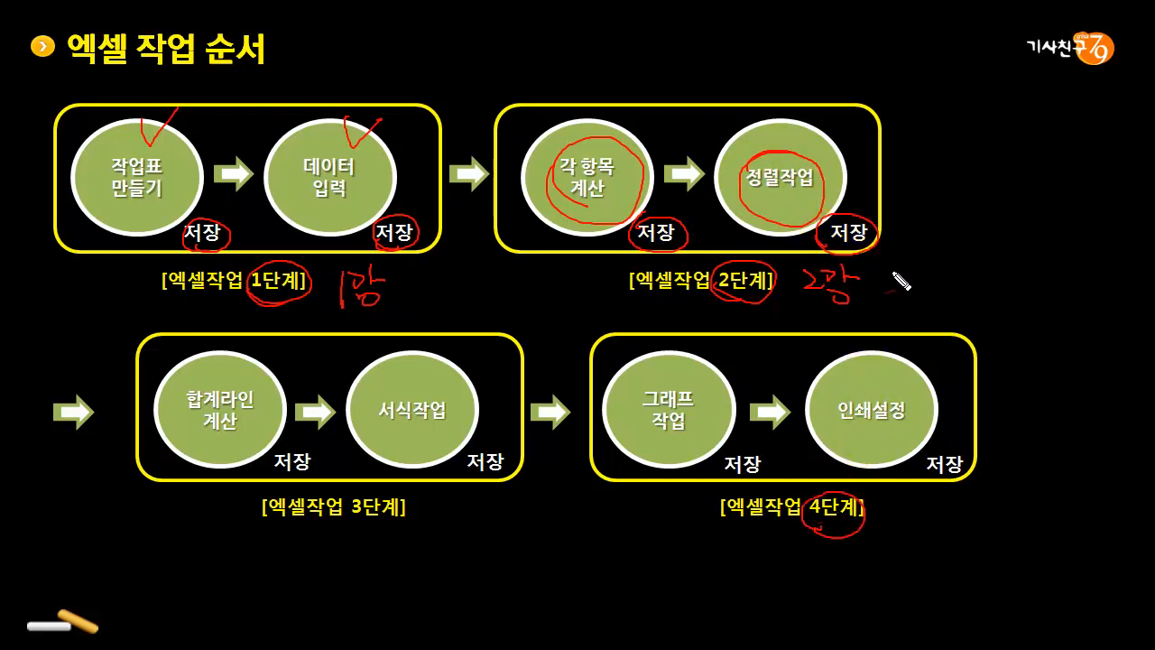
mouse_move(892, 270)
mouse_down()
mouse_move(905, 309)
mouse_move(881, 308)
mouse_up()
mouse_move(126, 268)
mouse_down()
mouse_move(109, 269)
mouse_move(142, 306)
mouse_up()
mouse_move(950, 262)
mouse_down()
mouse_move(961, 261)
mouse_move(953, 274)
mouse_up()
mouse_move(366, 534)
mouse_down()
mouse_move(412, 529)
mouse_move(334, 510)
mouse_up()
drag(220, 345, 255, 342)
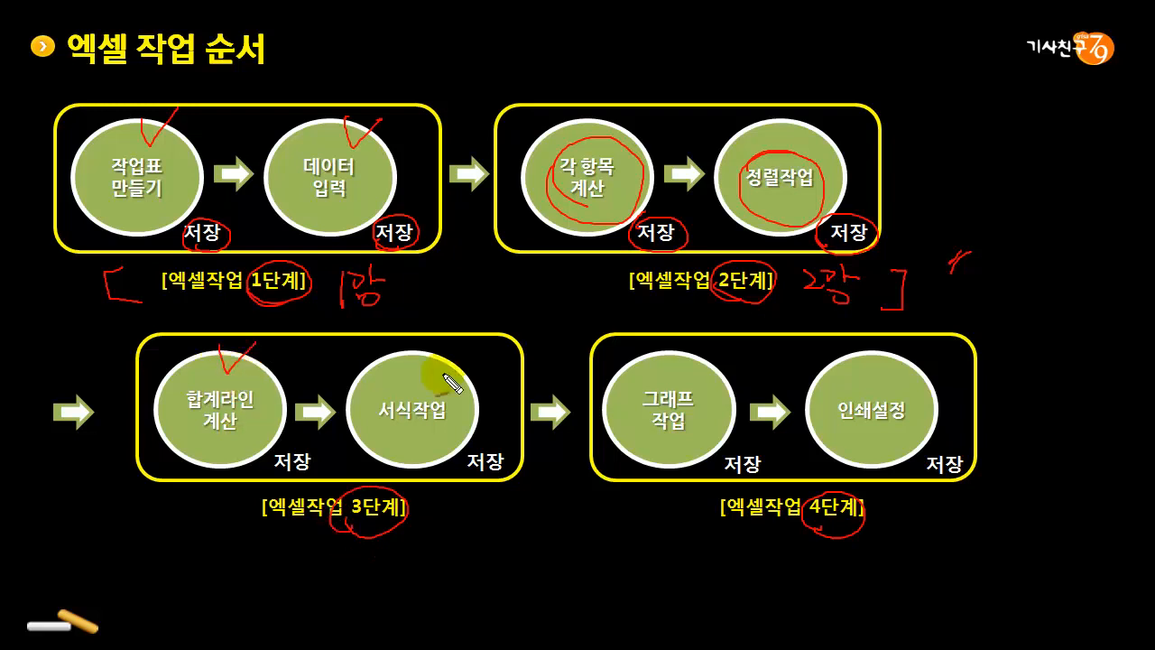
drag(413, 350, 451, 346)
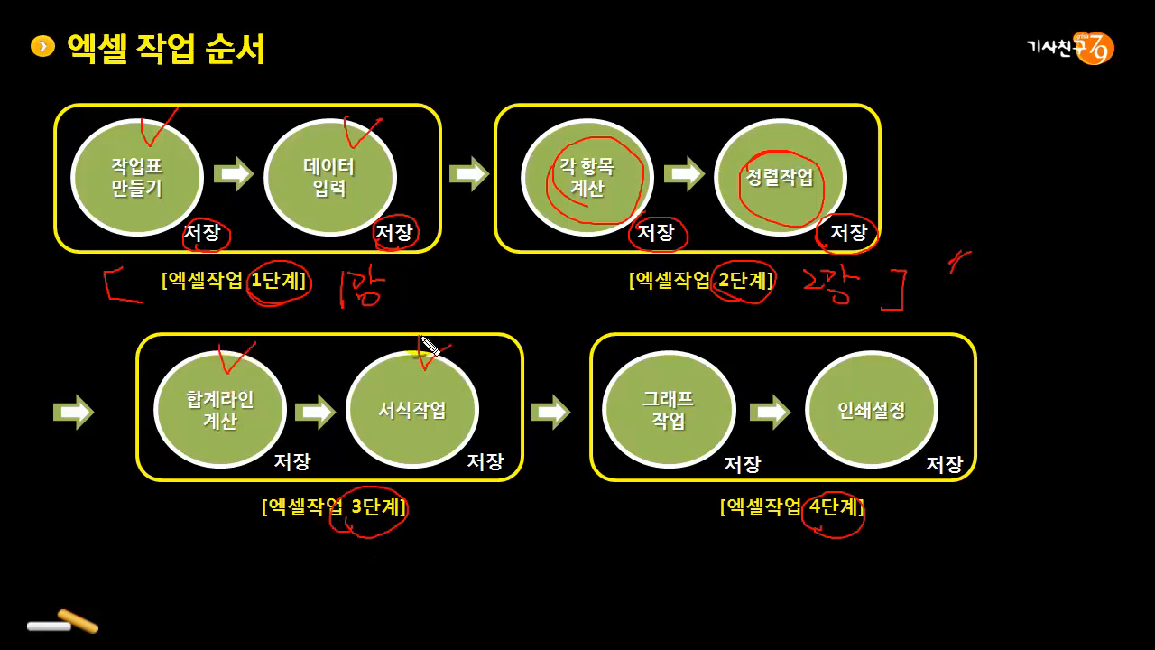
key(Escape)
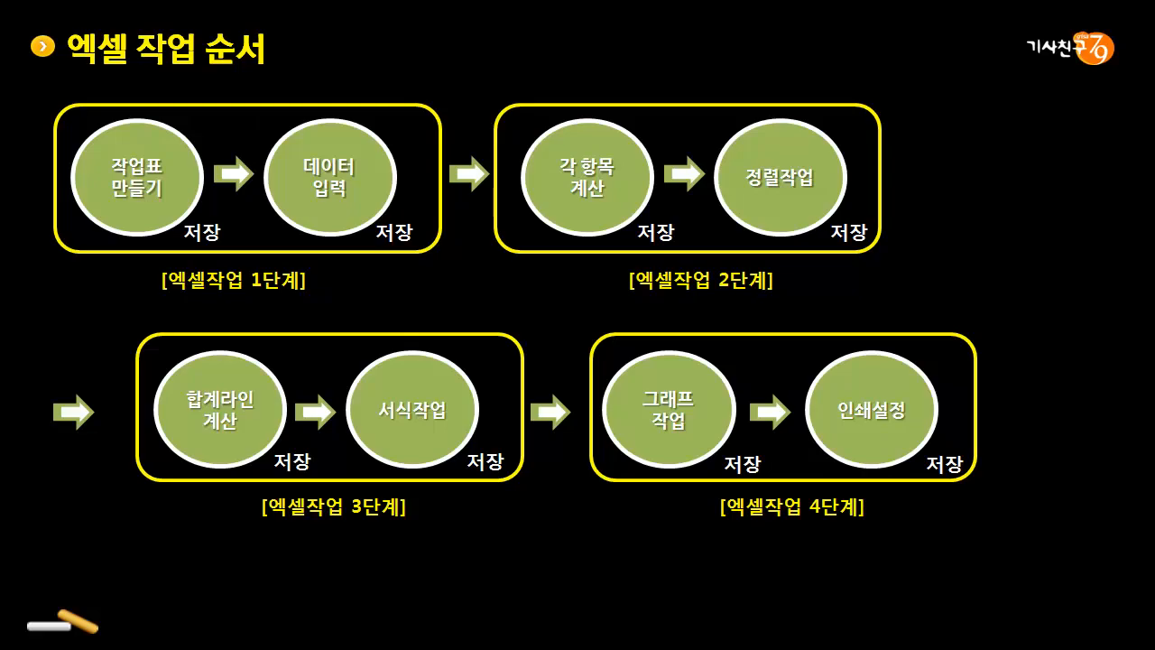